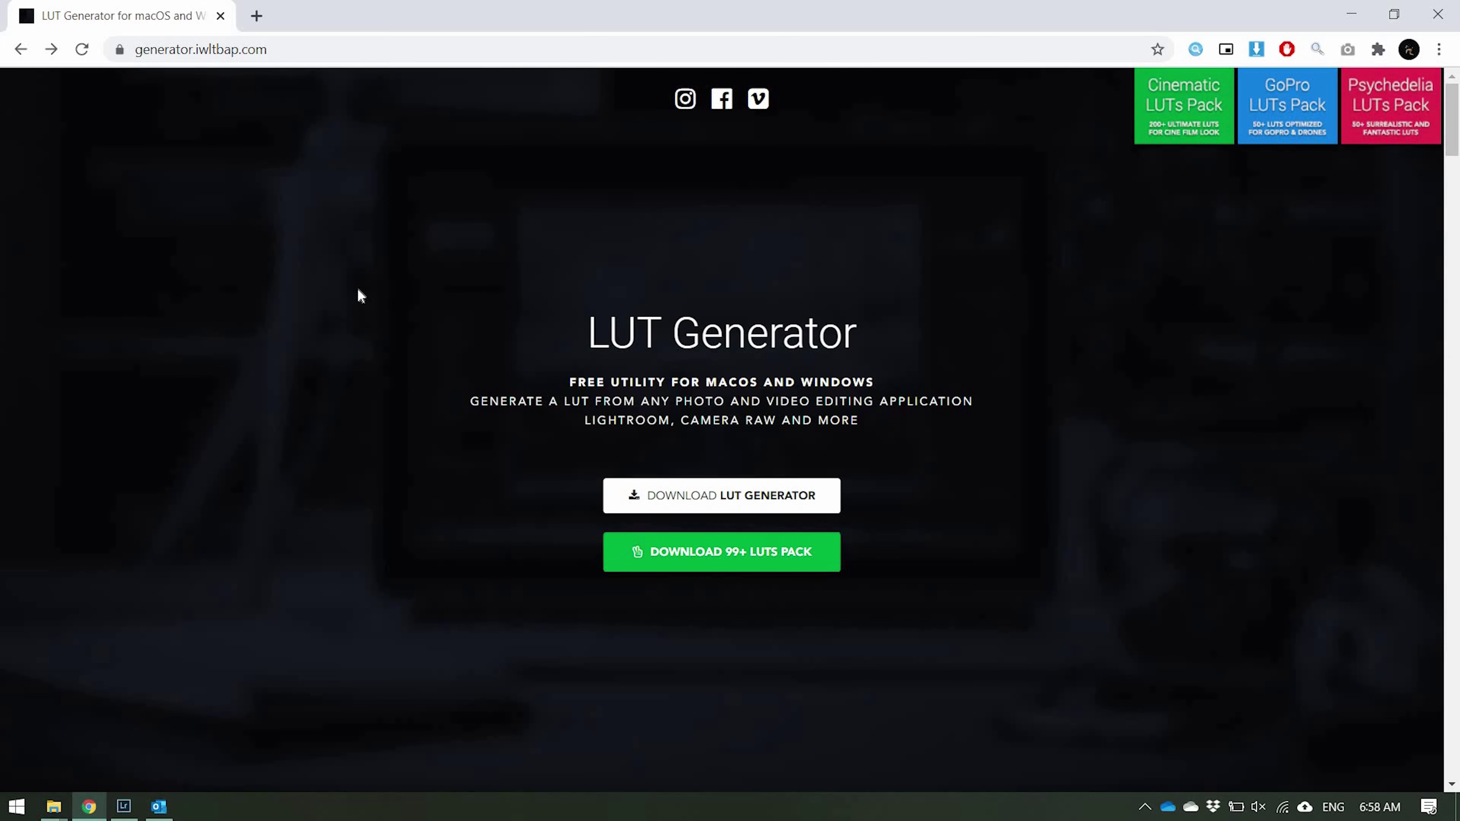
# Go from the LUT Generator download section to its Sellfy page, then show the Outlook order confirmation e-mail.
pyautogui.click(680, 497)
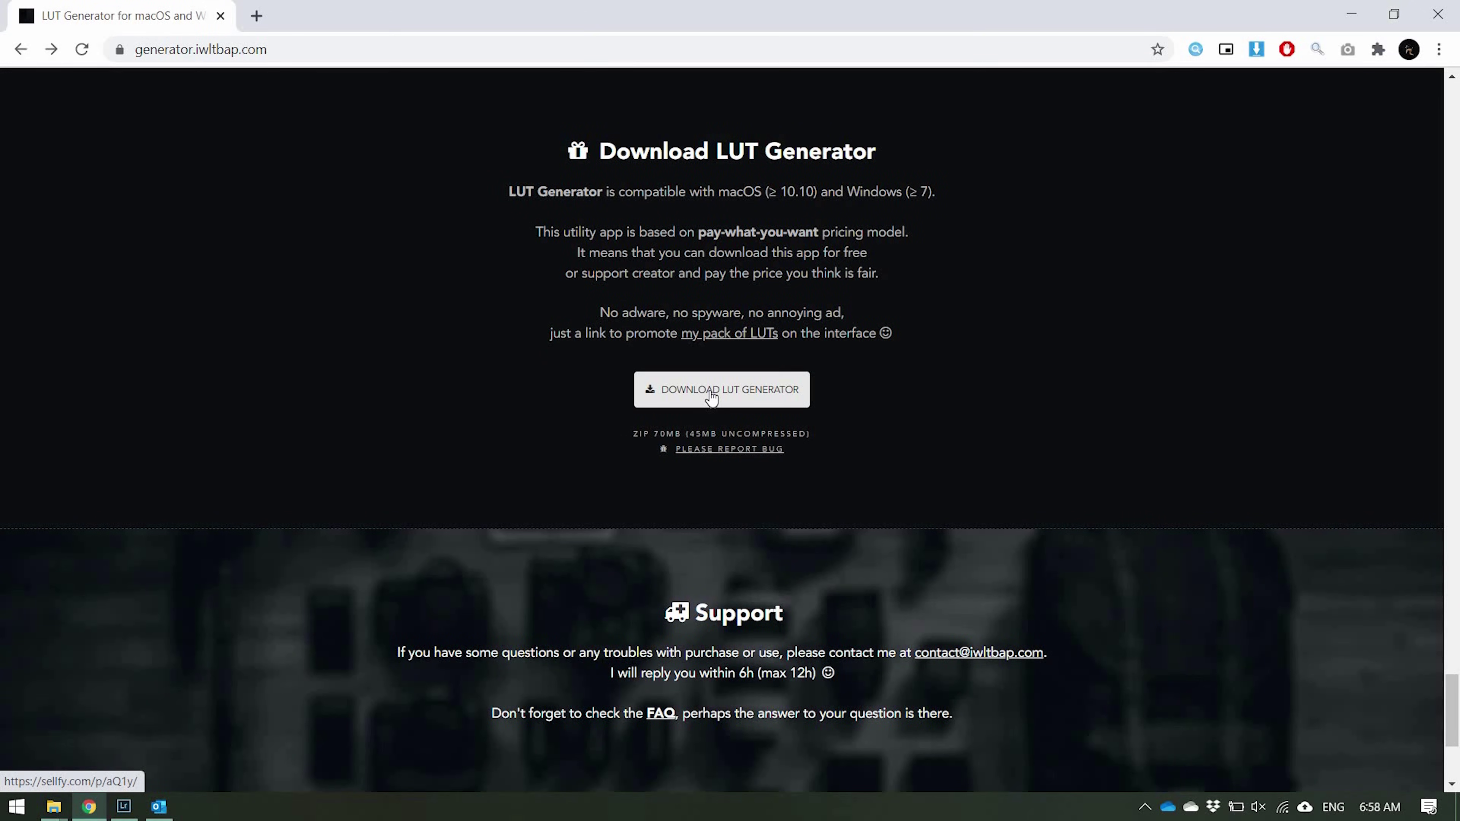
pyautogui.click(711, 393)
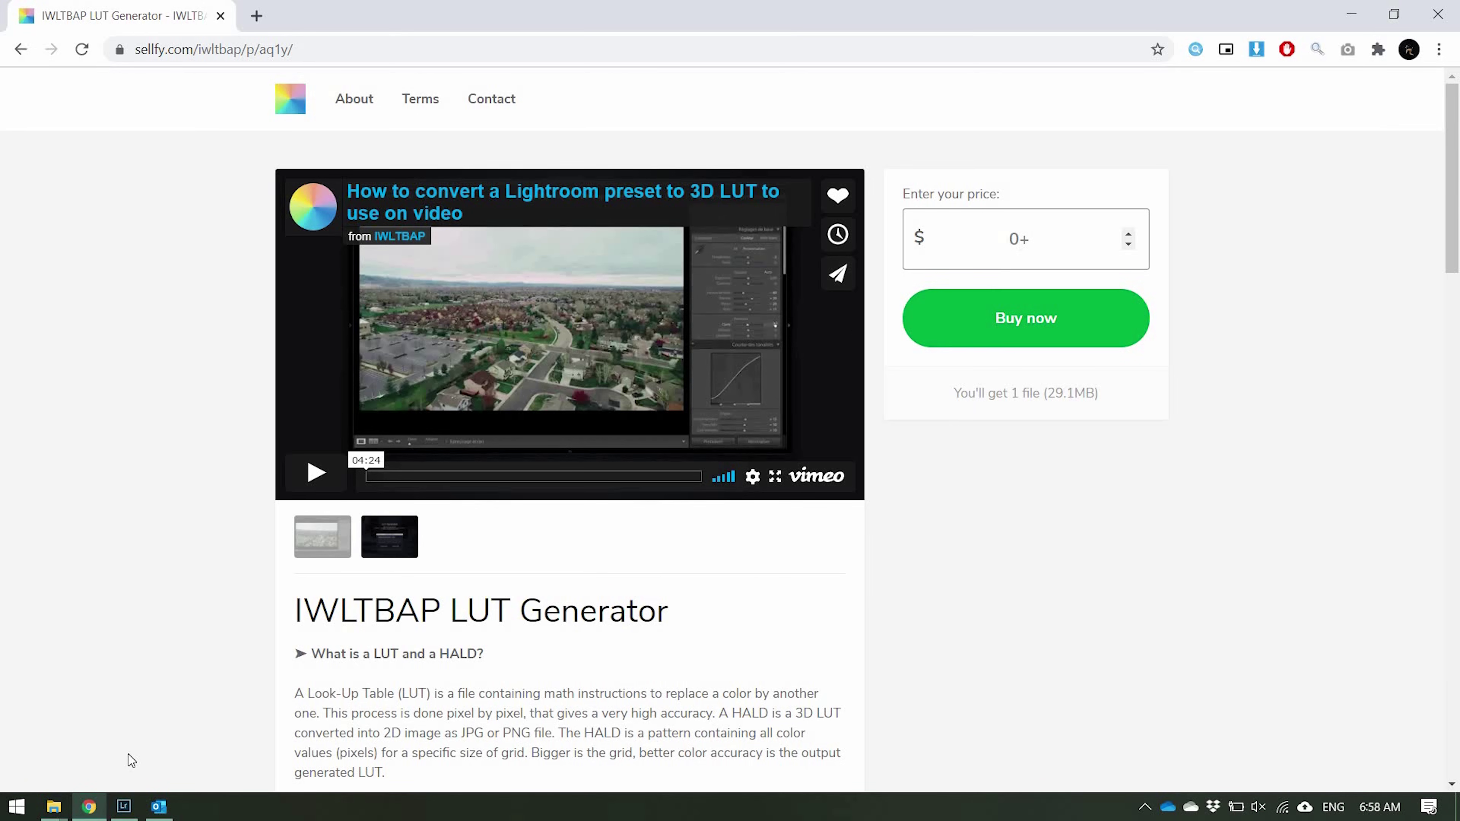
pyautogui.click(157, 816)
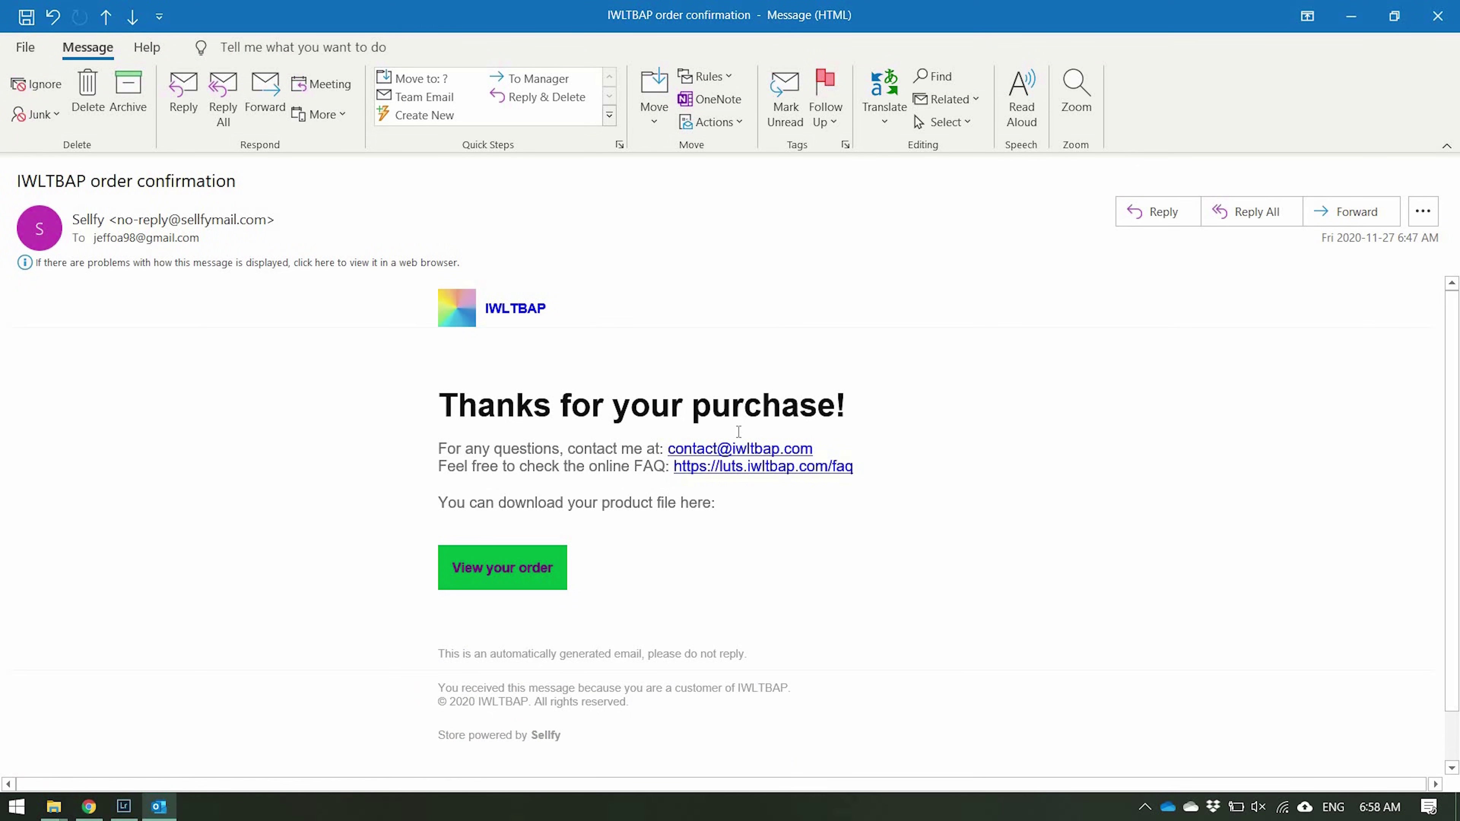
# Open the download page listing IWLTBAP_LUT_Generator.zip from the e-mail, then bring up the Desktop folder window.
pyautogui.click(473, 582)
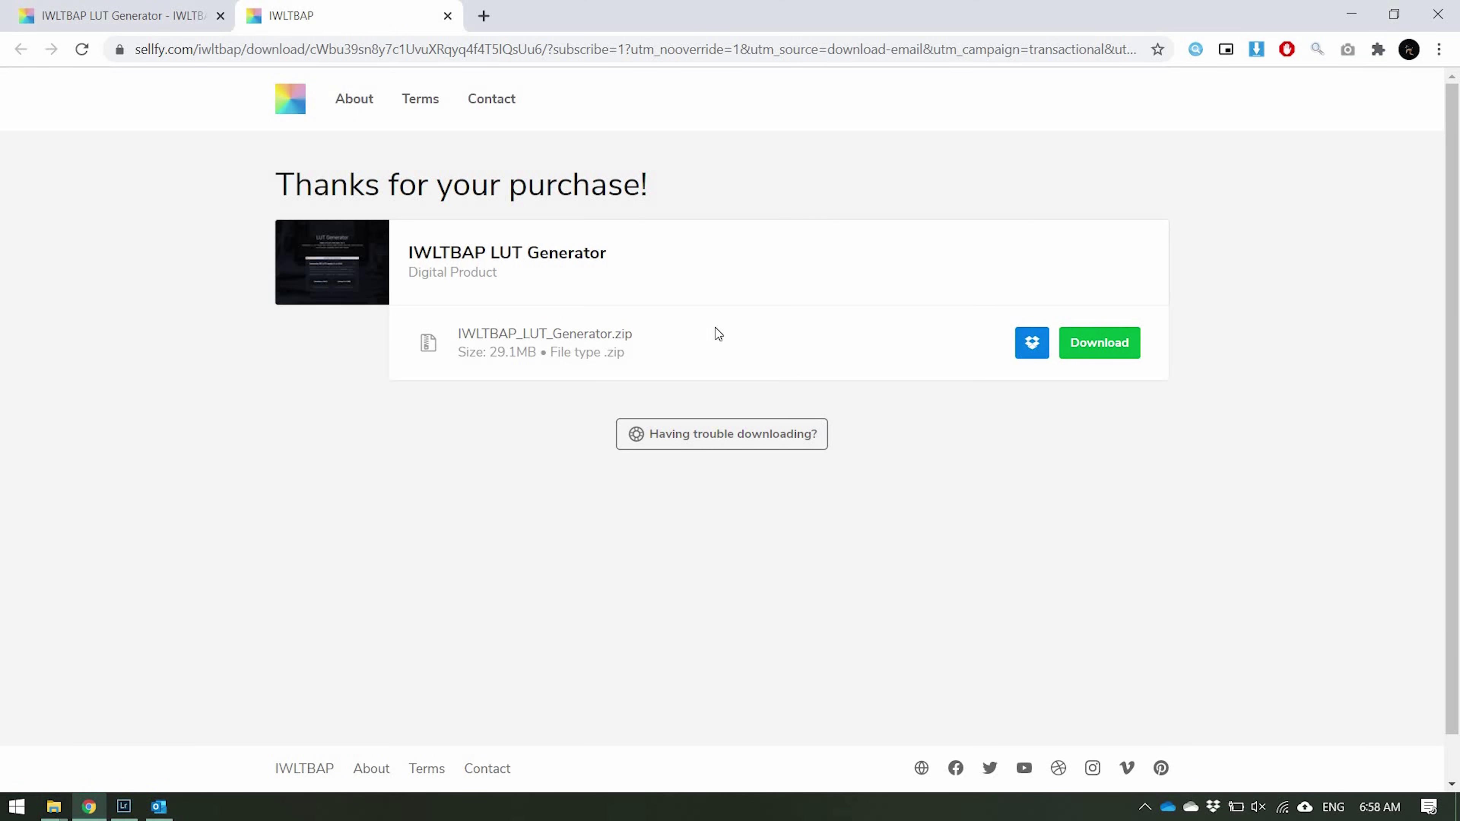
pyautogui.click(1351, 14)
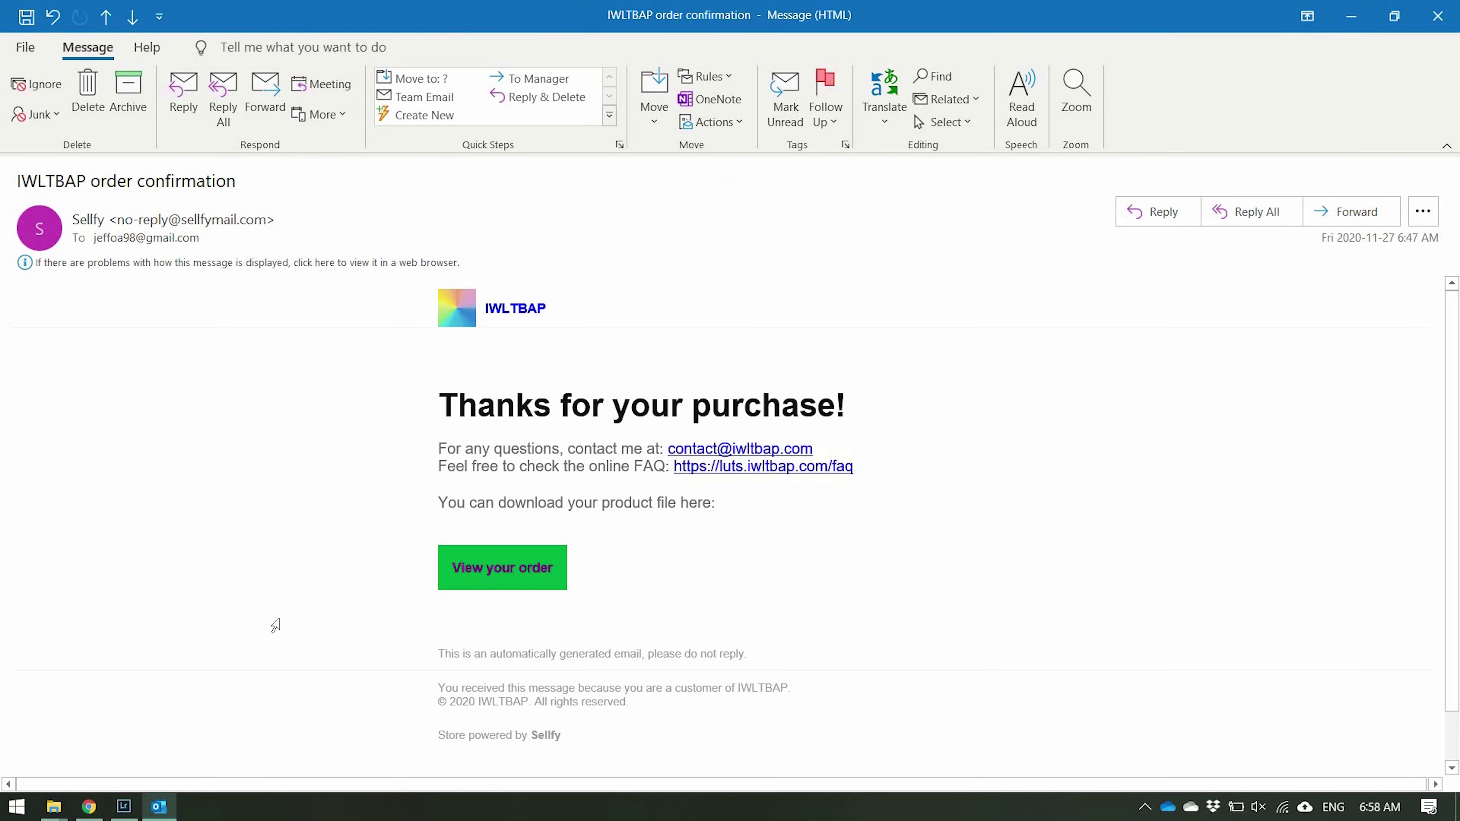
pyautogui.moveTo(54, 806)
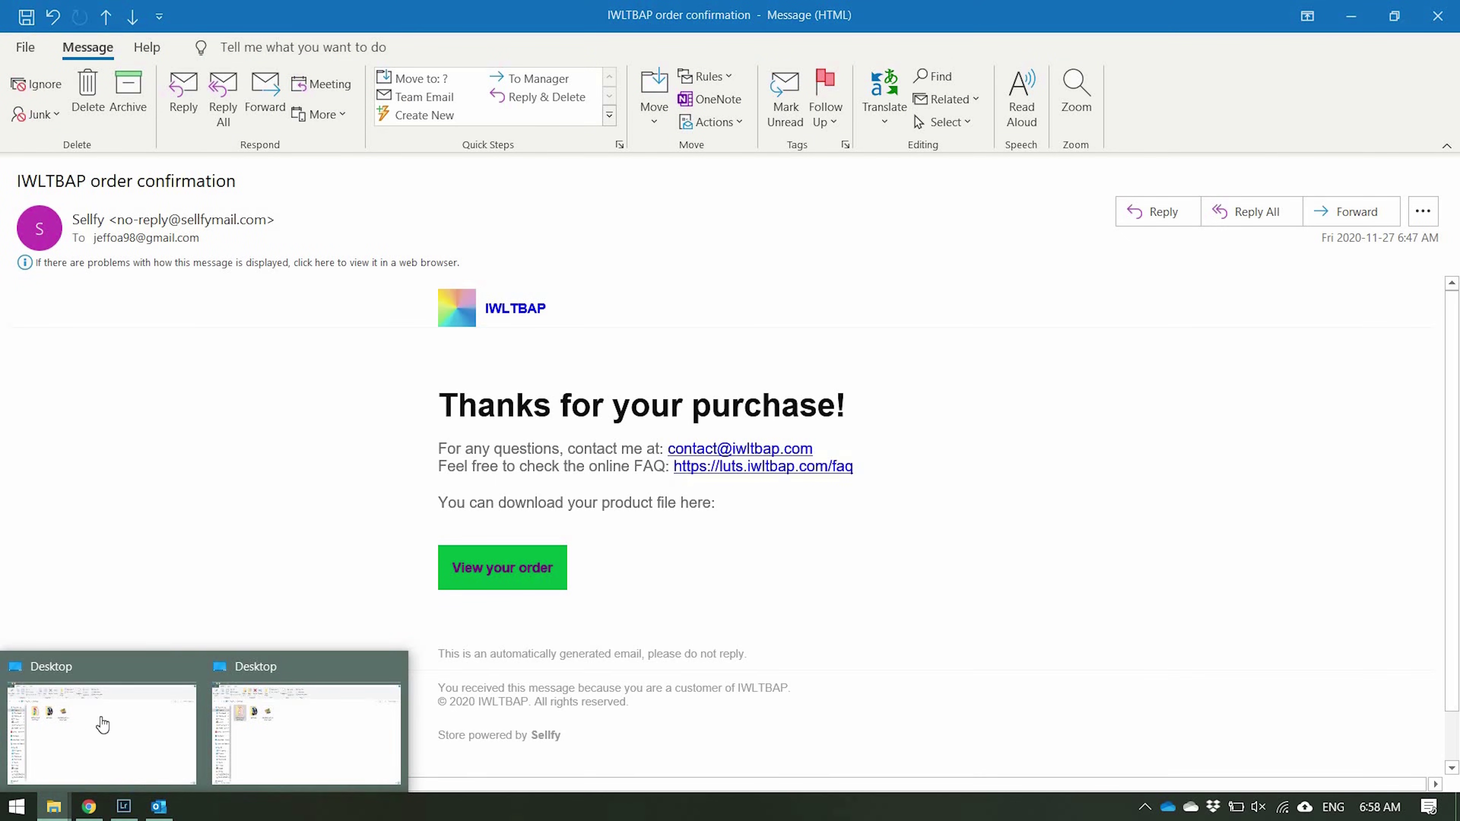
pyautogui.click(102, 726)
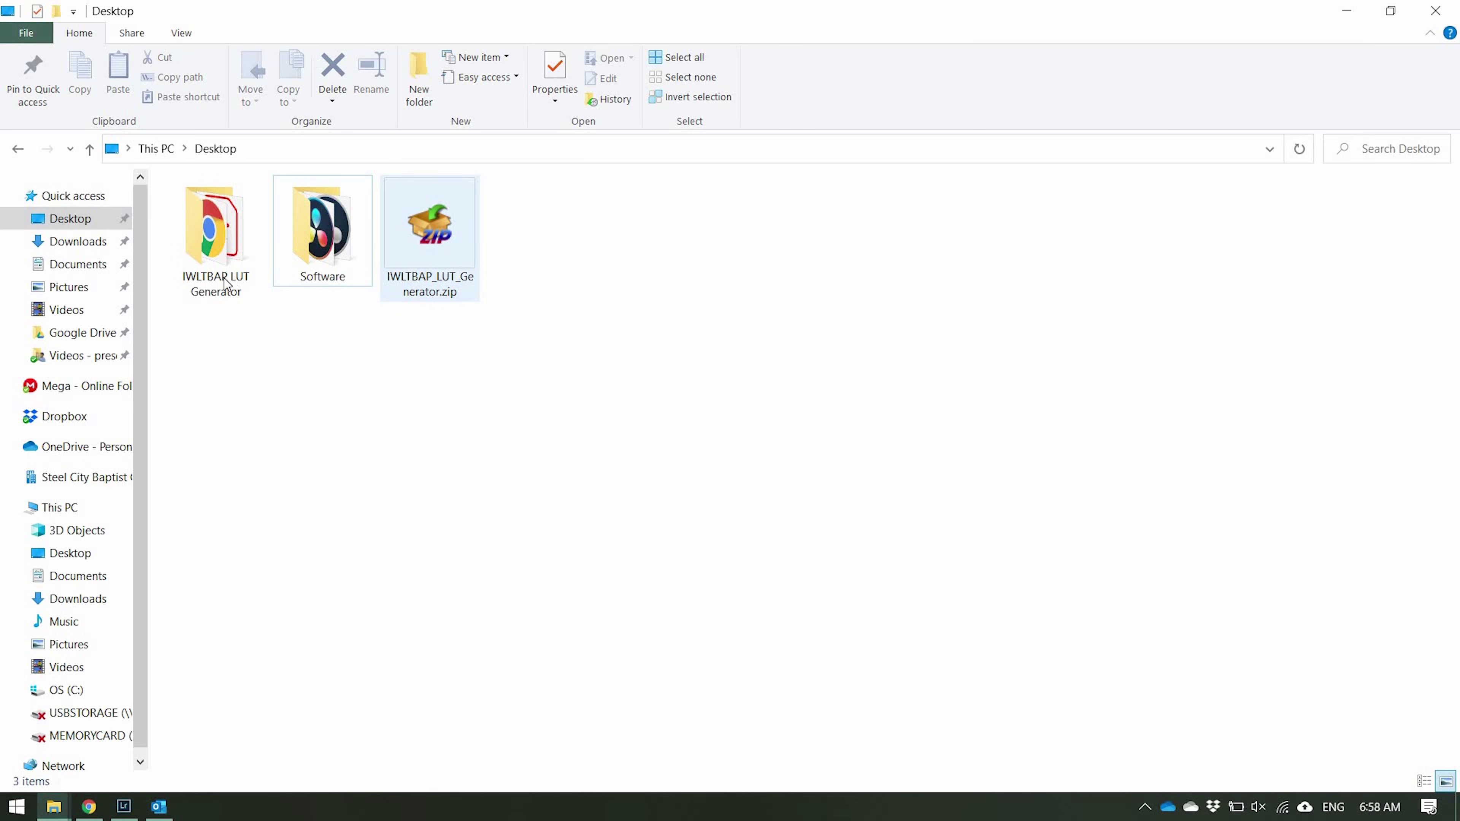
# Browse into IWLTBAP LUT Generator > LUT Generator (Windows) and launch IWLTBAP LUT Generator.exe.
pyautogui.doubleClick(221, 253)
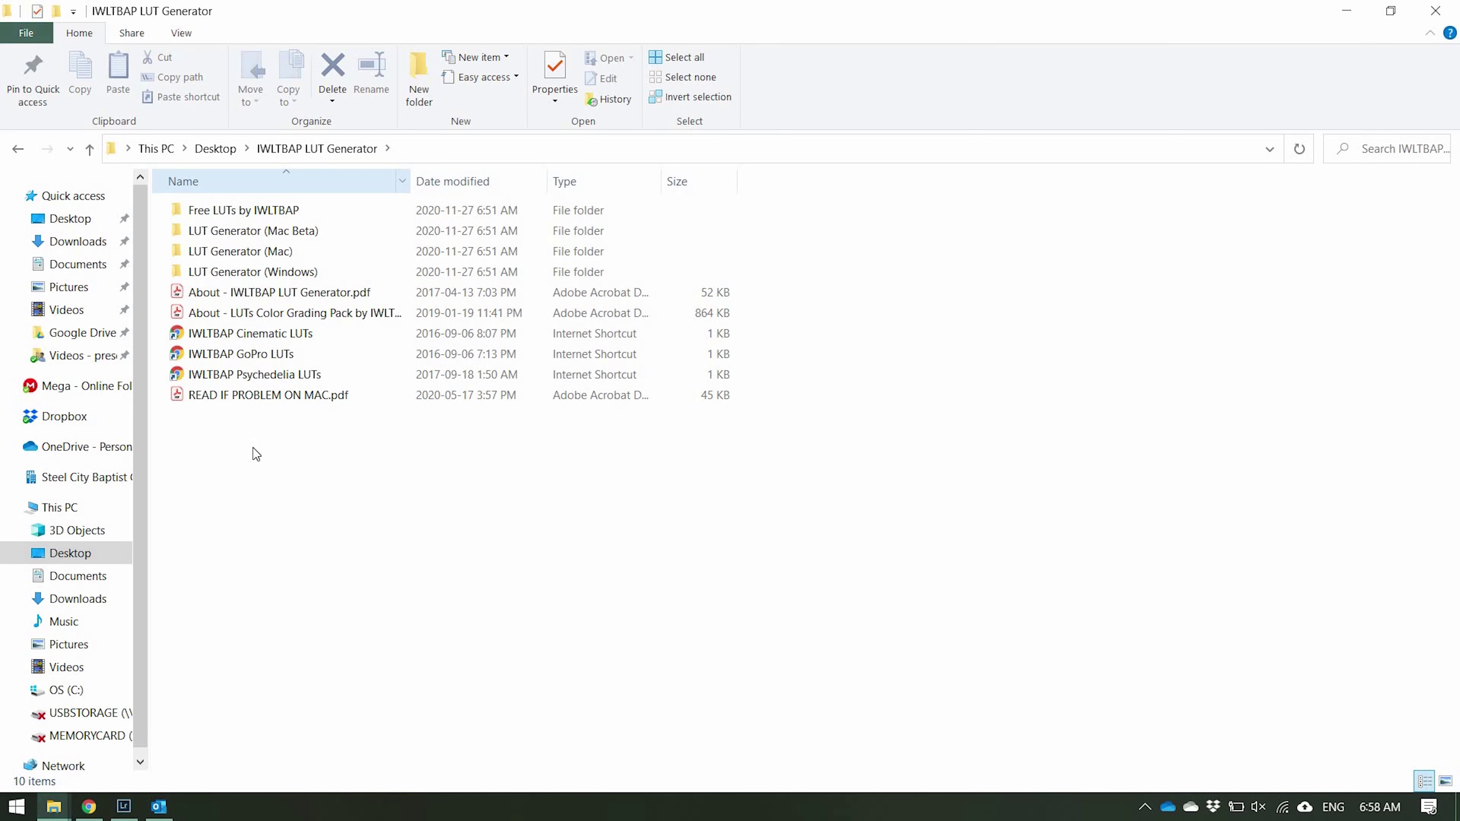
pyautogui.press('Down')
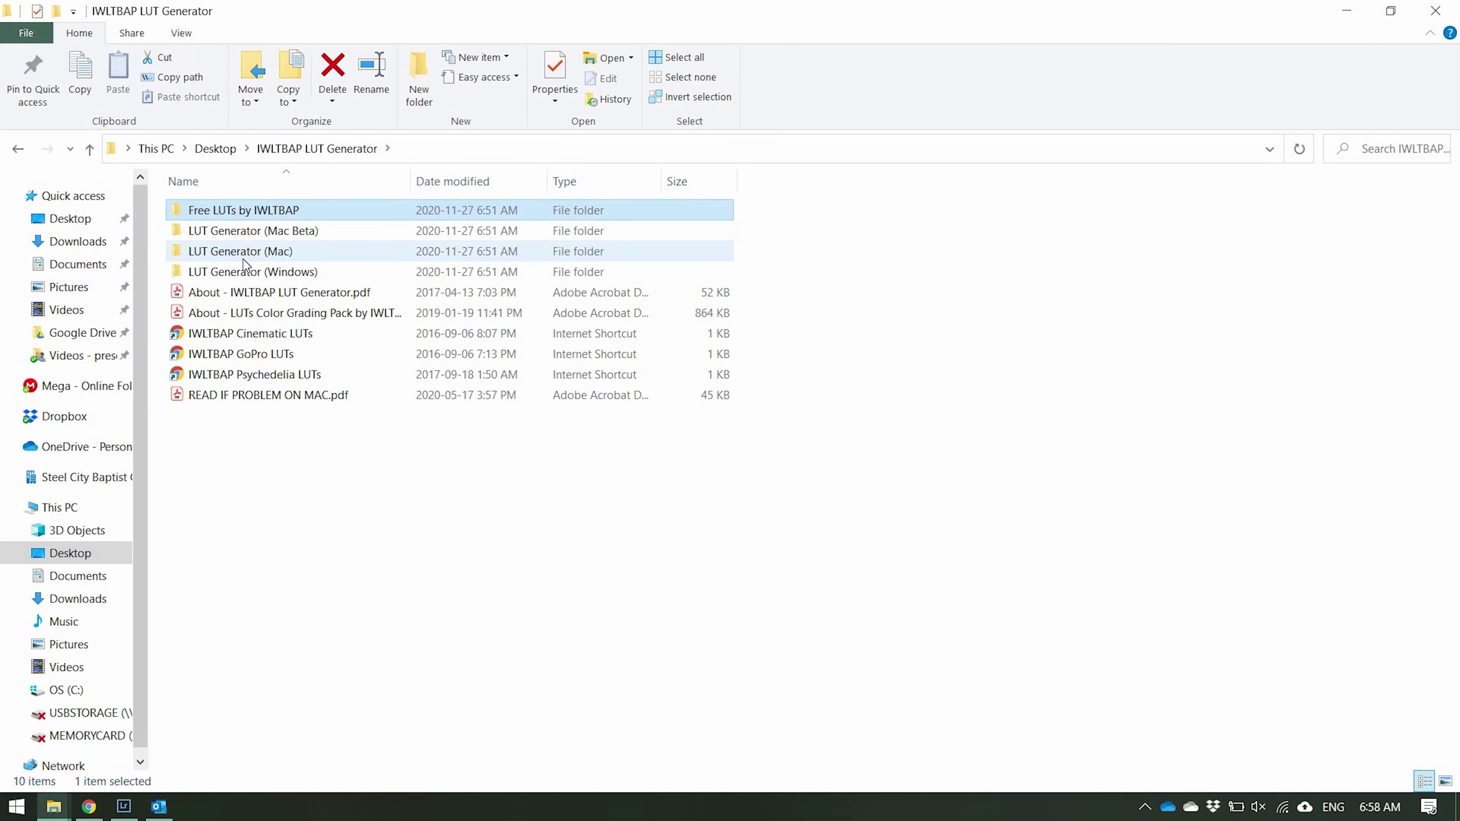
pyautogui.doubleClick(269, 273)
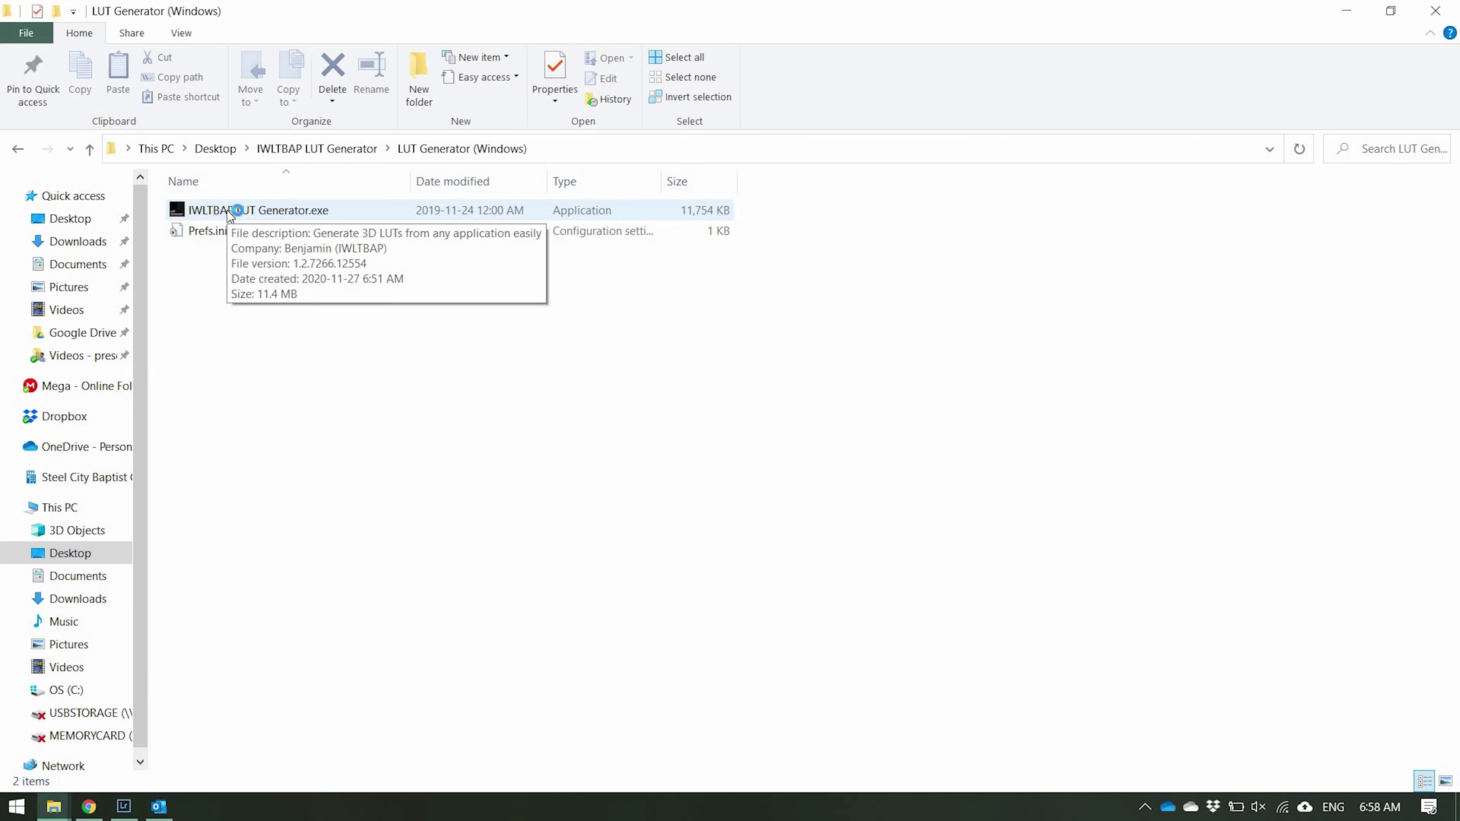
pyautogui.doubleClick(230, 211)
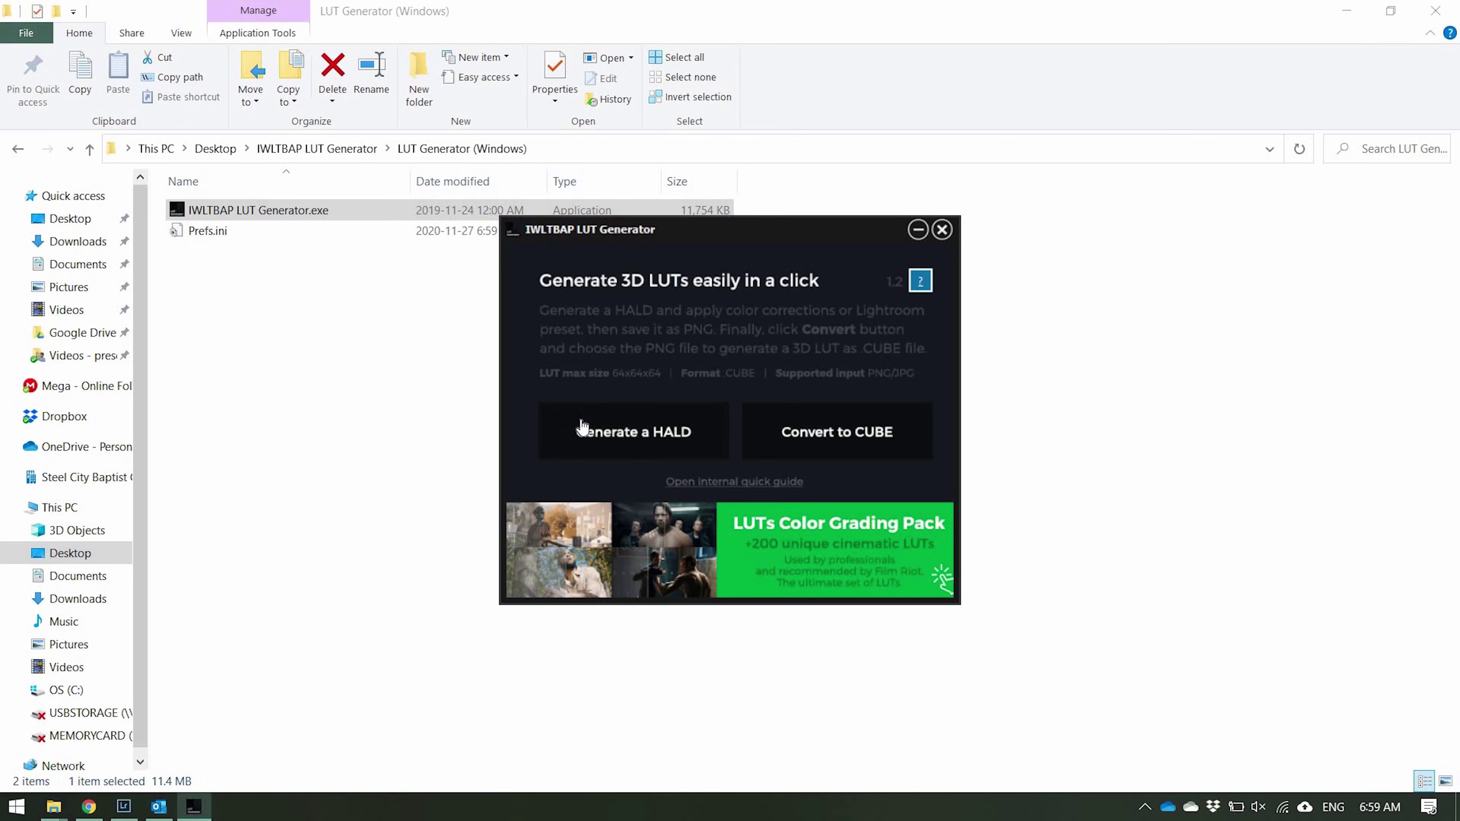
# Generate the Neutral-512.png HALD in the LUT Generator (Windows) folder, preview it in Photos, then reselect it.
pyautogui.click(596, 446)
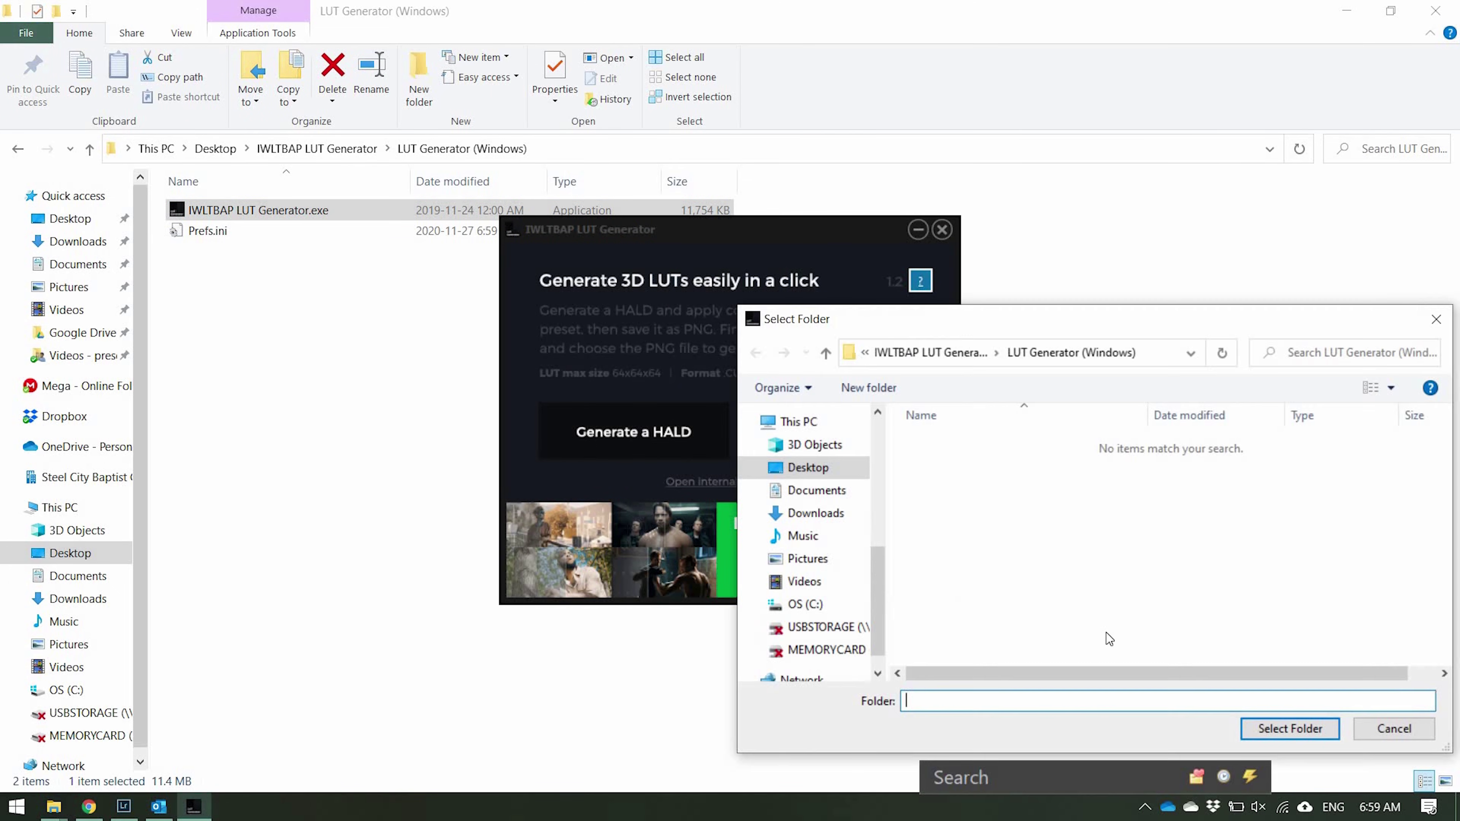
pyautogui.click(1264, 729)
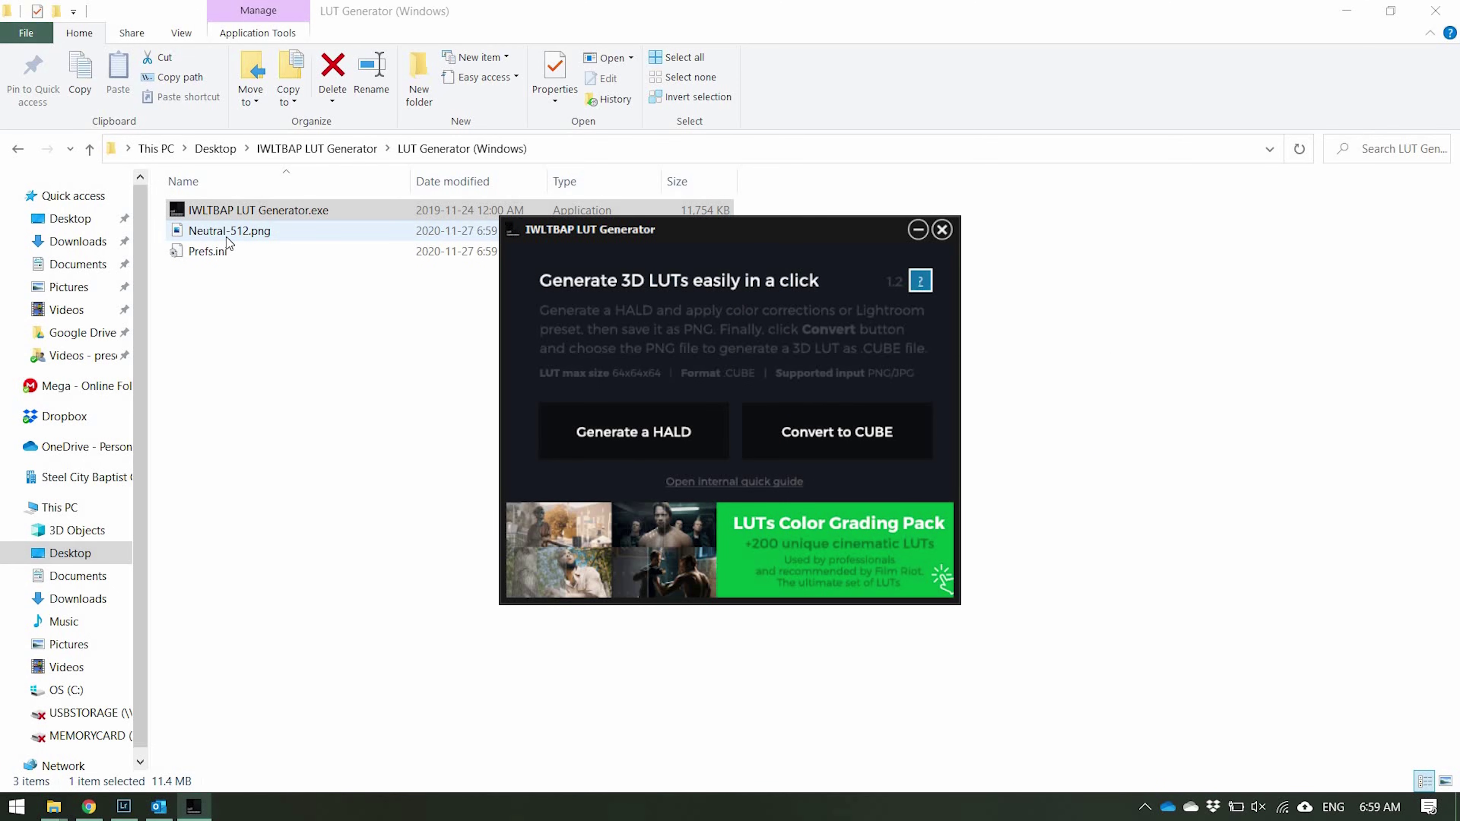
pyautogui.click(225, 238)
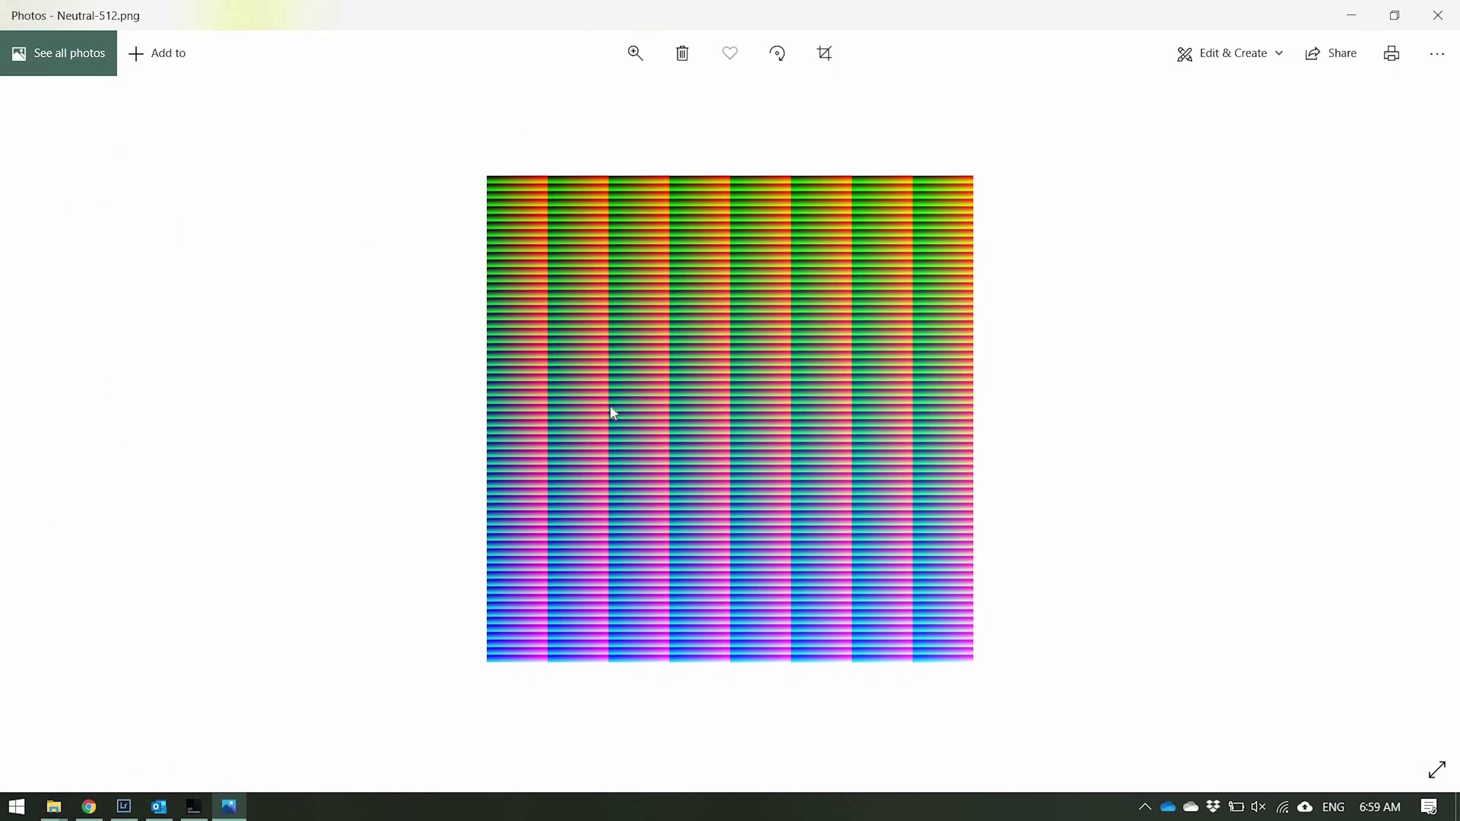
pyautogui.click(1437, 15)
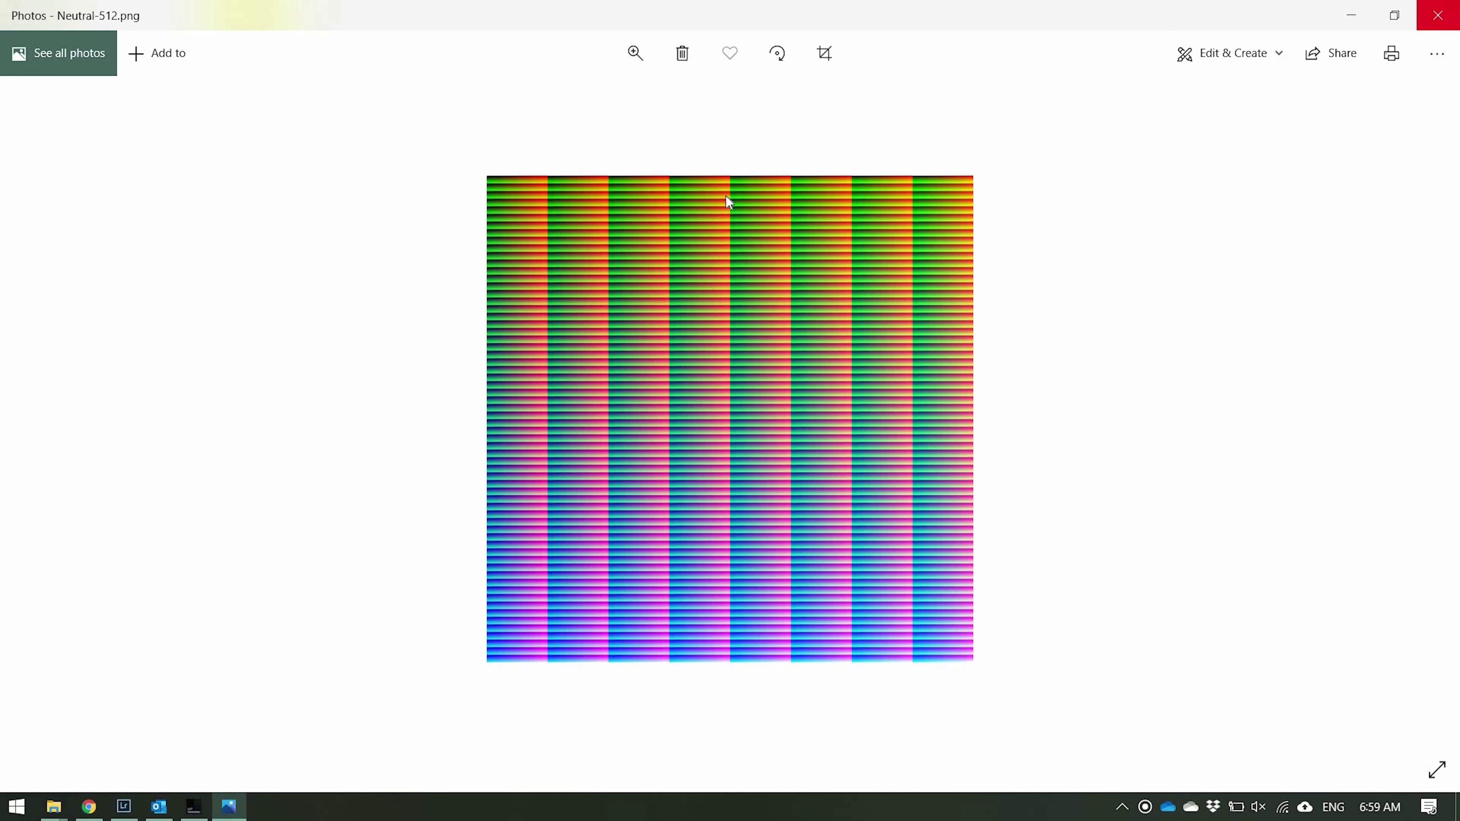
pyautogui.click(444, 338)
pyautogui.click(191, 238)
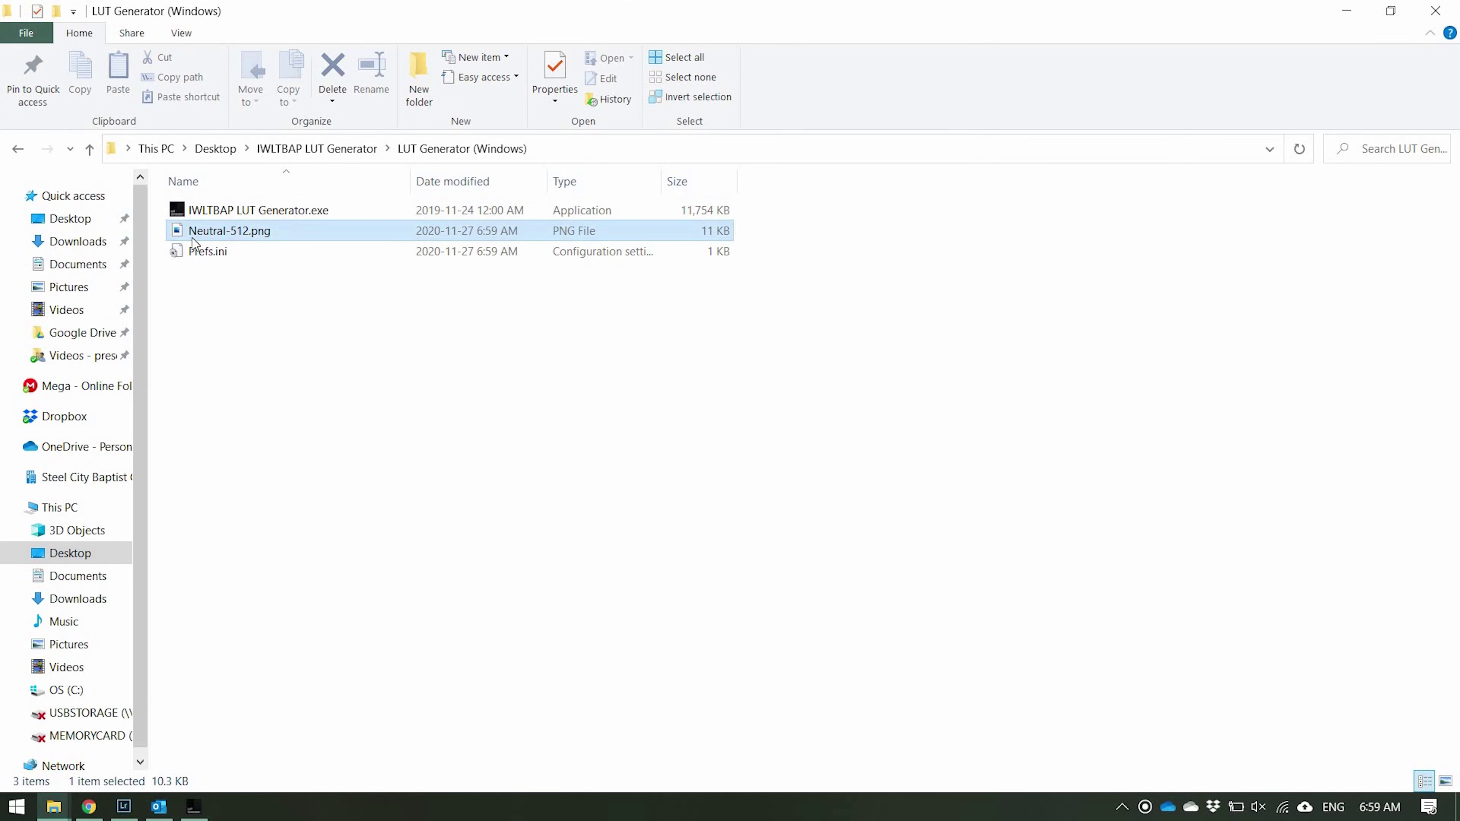
# Rename Neutral-512.png to Lut Convert.png and drag it into Lightroom's import window.
pyautogui.click(221, 231)
pyautogui.write('LUT')
pyautogui.press('BackSpace')
pyautogui.press('BackSpace')
pyautogui.write('ut Convert')
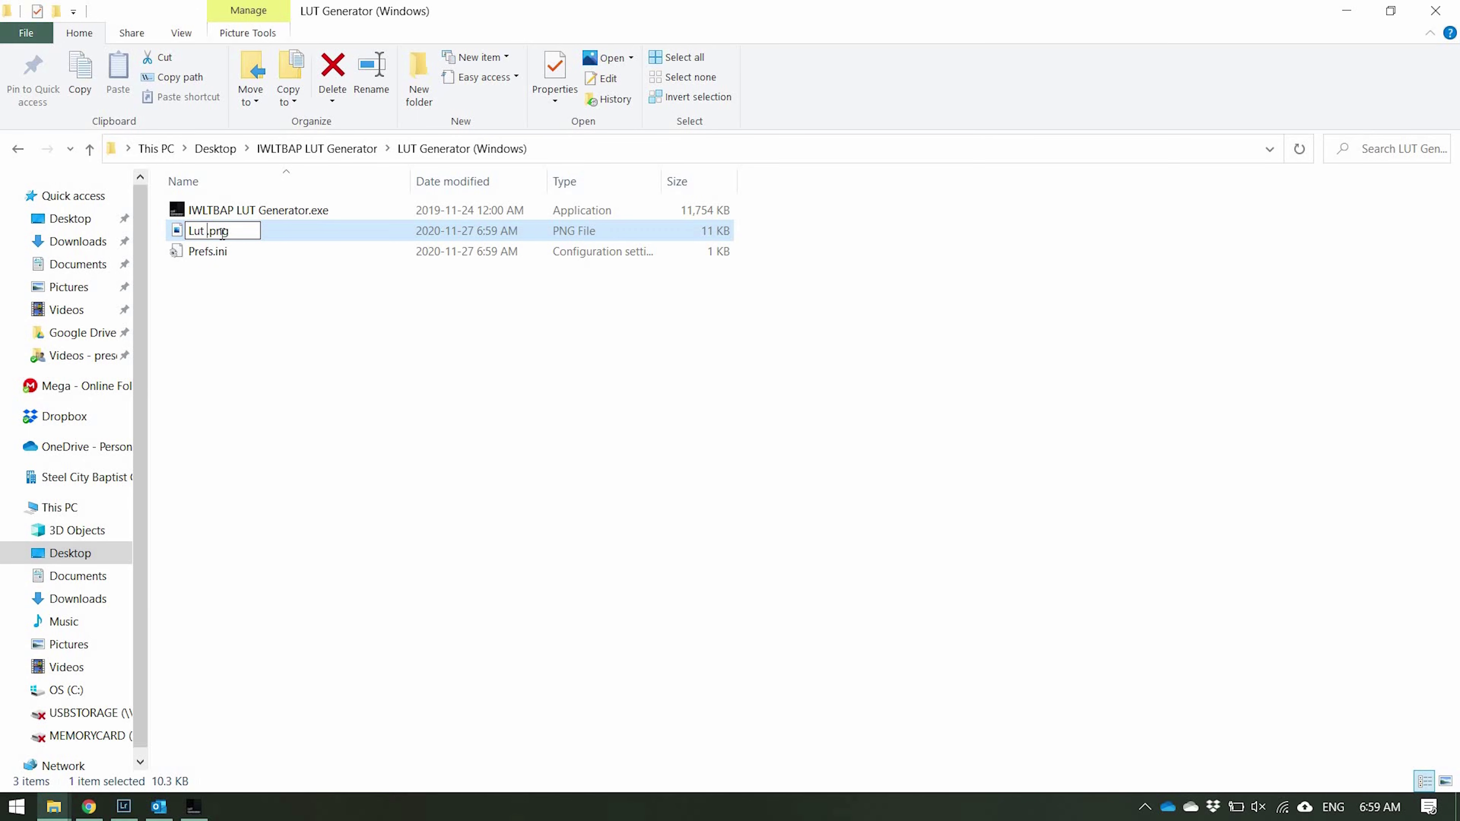
pyautogui.press('BackSpace')
pyautogui.press('Return')
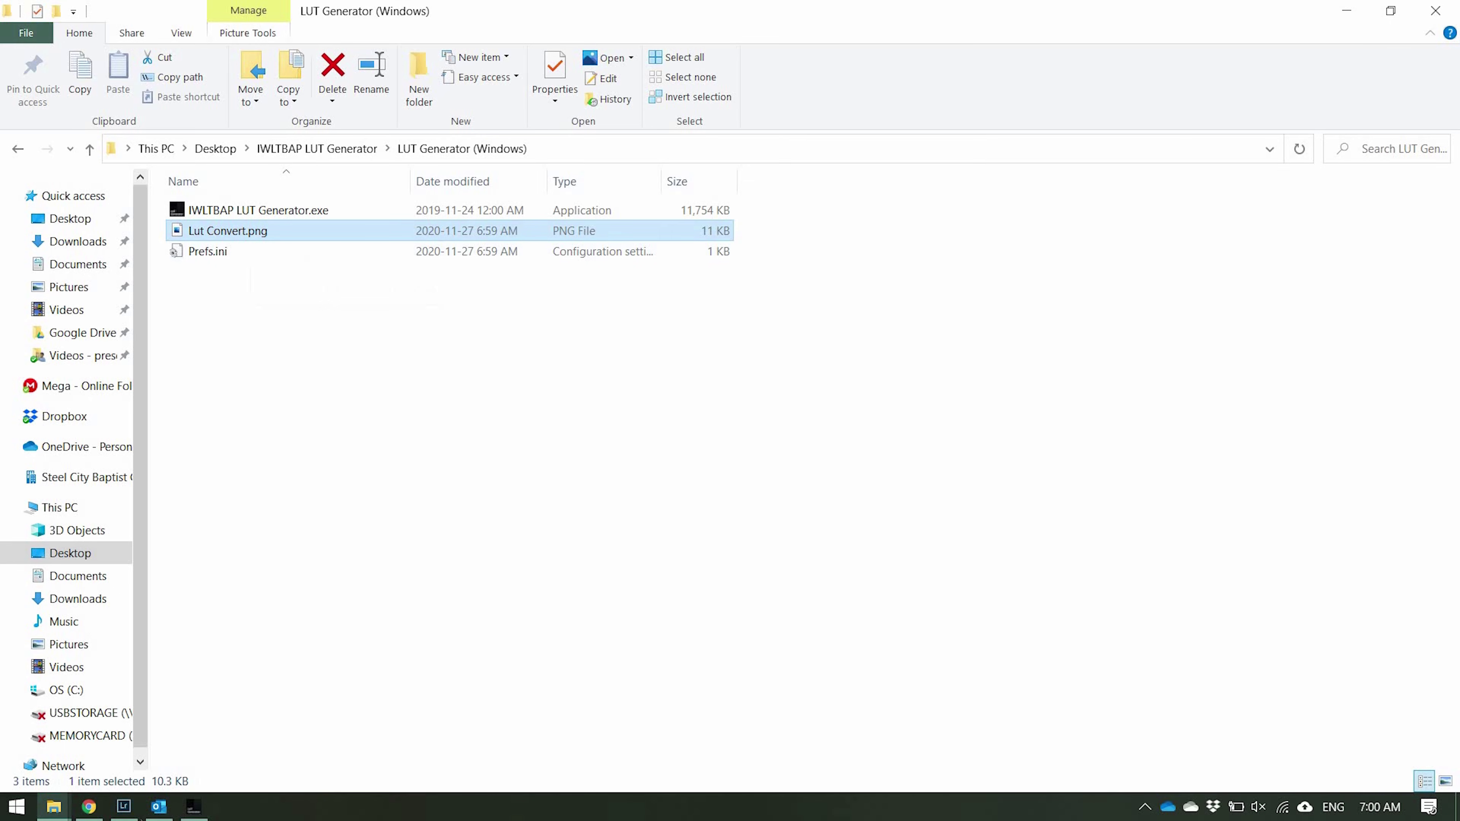
pyautogui.moveTo(132, 810)
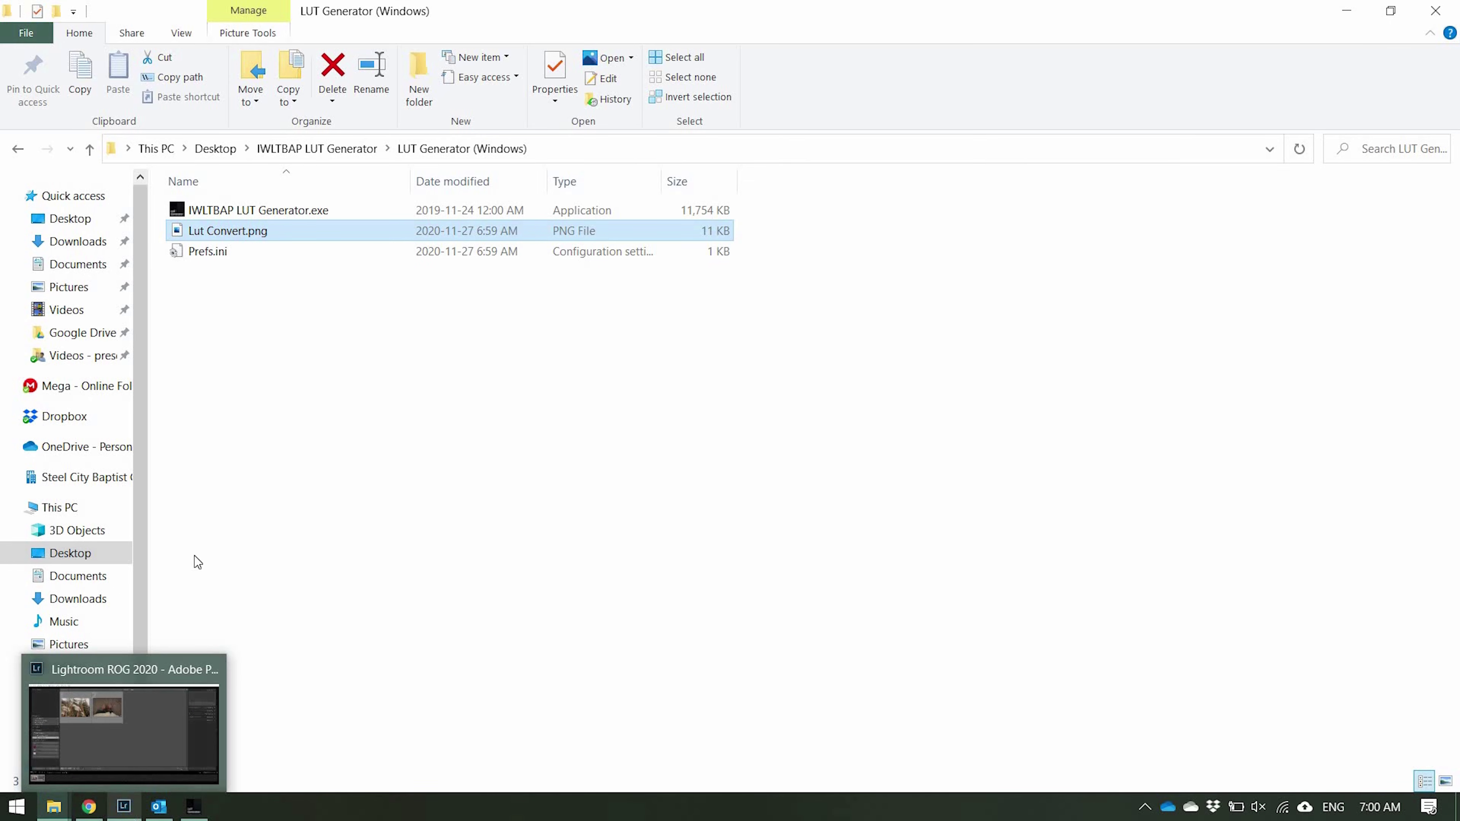
pyautogui.moveTo(240, 238); pyautogui.dragTo(480, 446)
# Import Lut Convert.png, add it to the LUT Tutorial collection, and open it in the Develop module.
pyautogui.hotkey('alt', 'Tab')
pyautogui.hotkey('alt', 'Tab')
pyautogui.hotkey('alt', 'Tab')
pyautogui.hotkey('alt', 'Tab')
pyautogui.hotkey('alt', 'Tab')
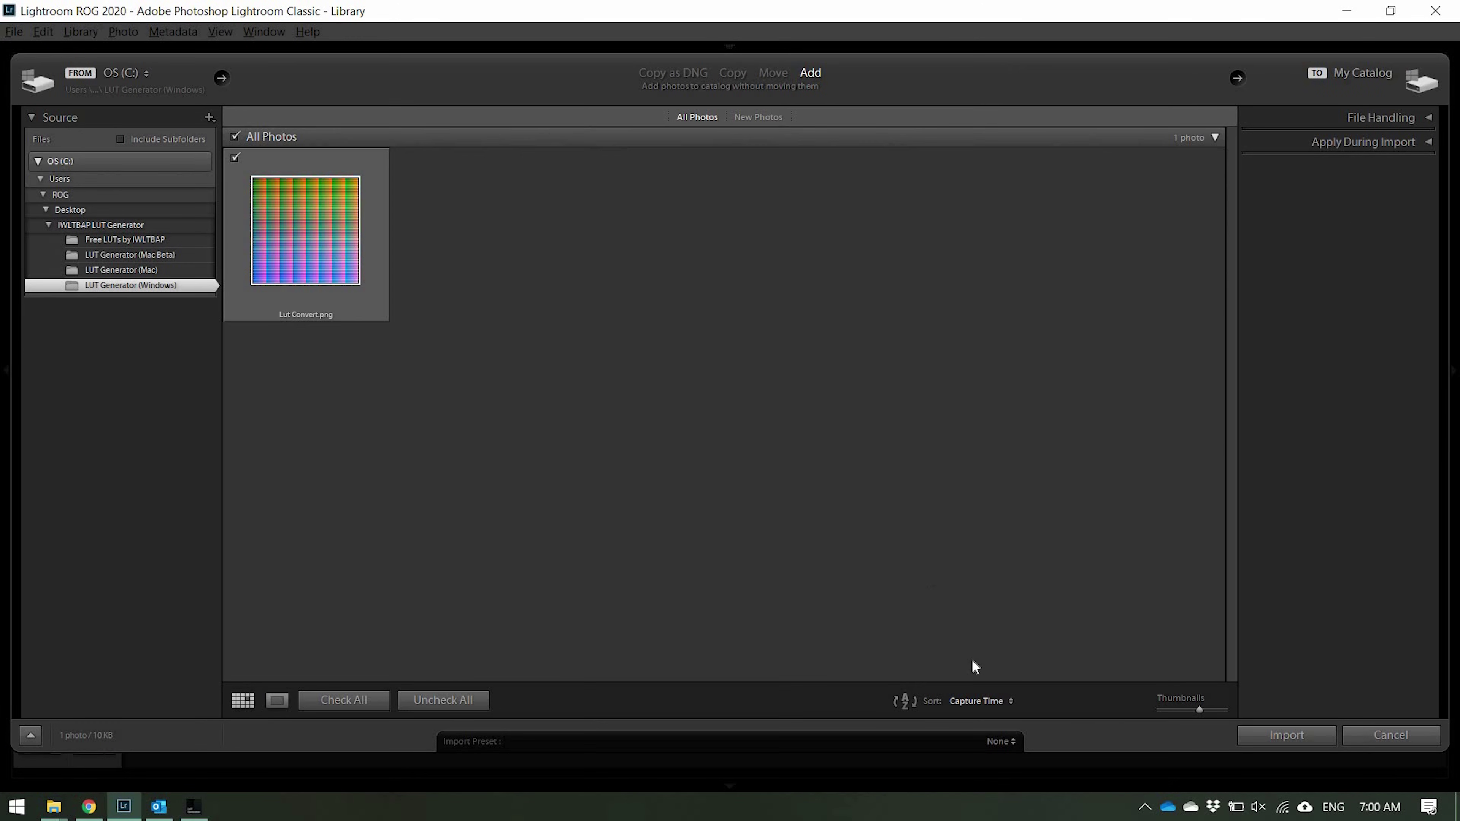
pyautogui.click(1322, 735)
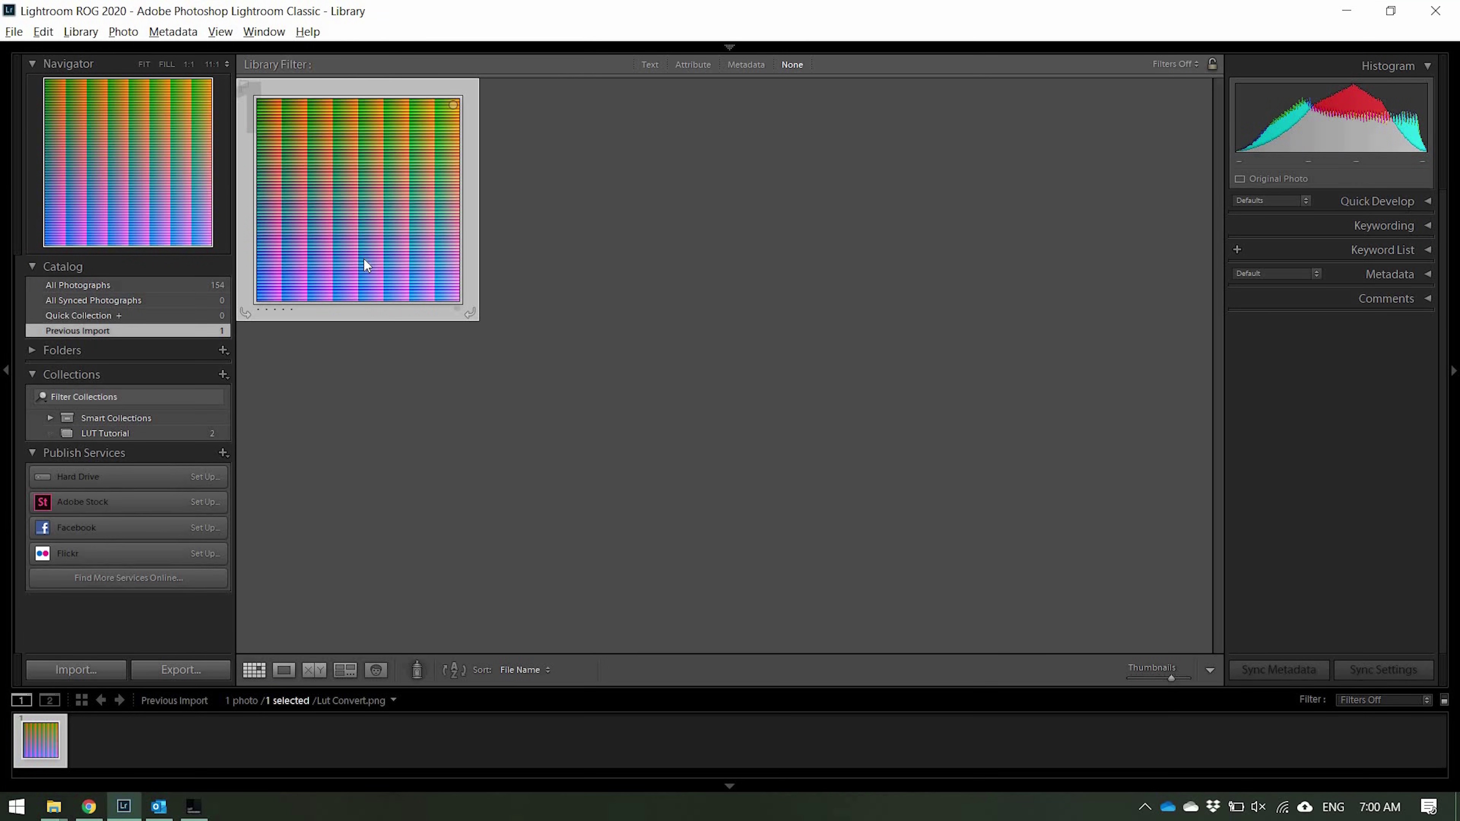
pyautogui.moveTo(338, 205); pyautogui.dragTo(123, 436)
pyautogui.click(123, 436)
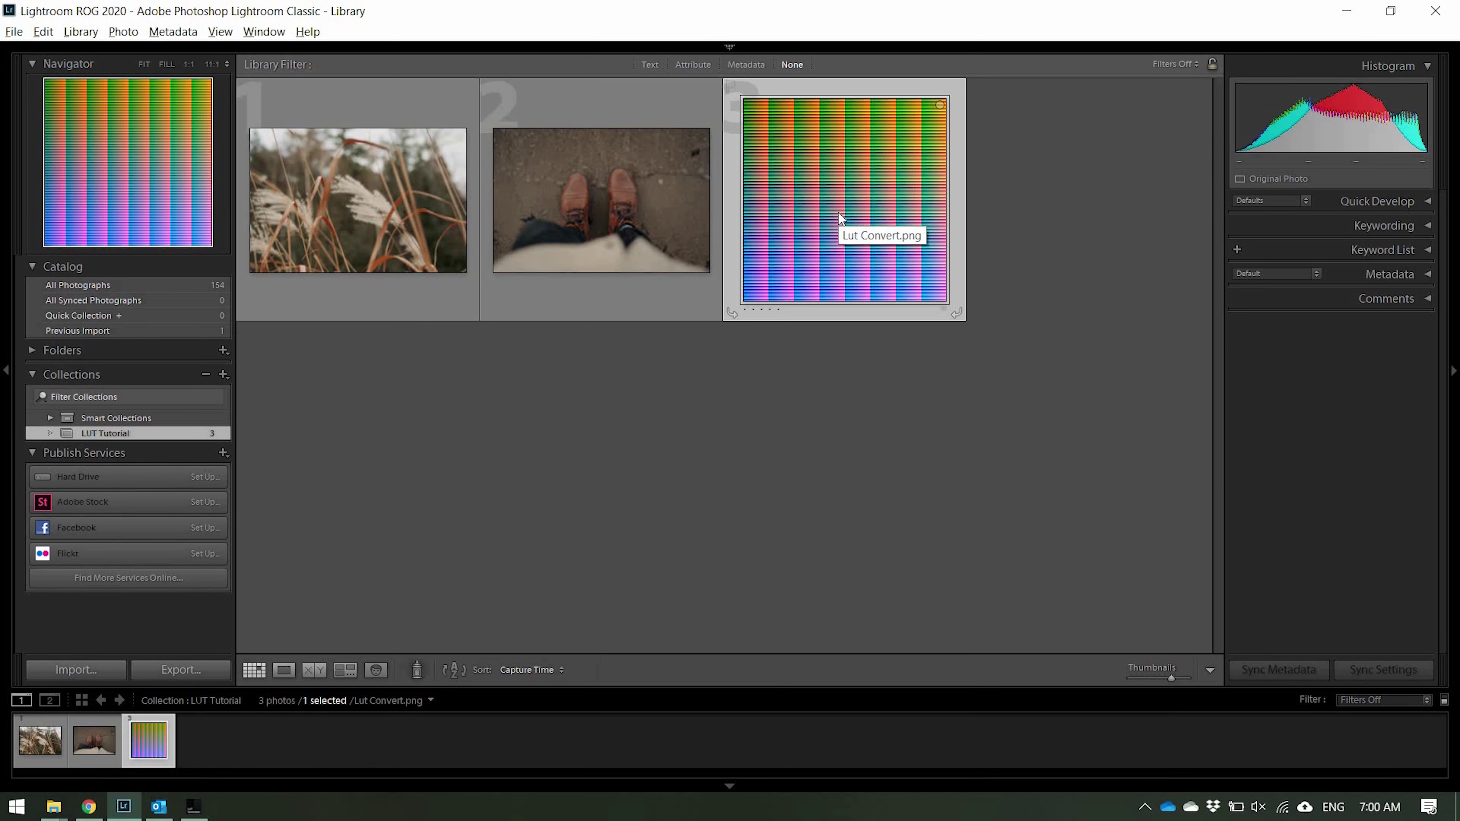
pyautogui.press('d')
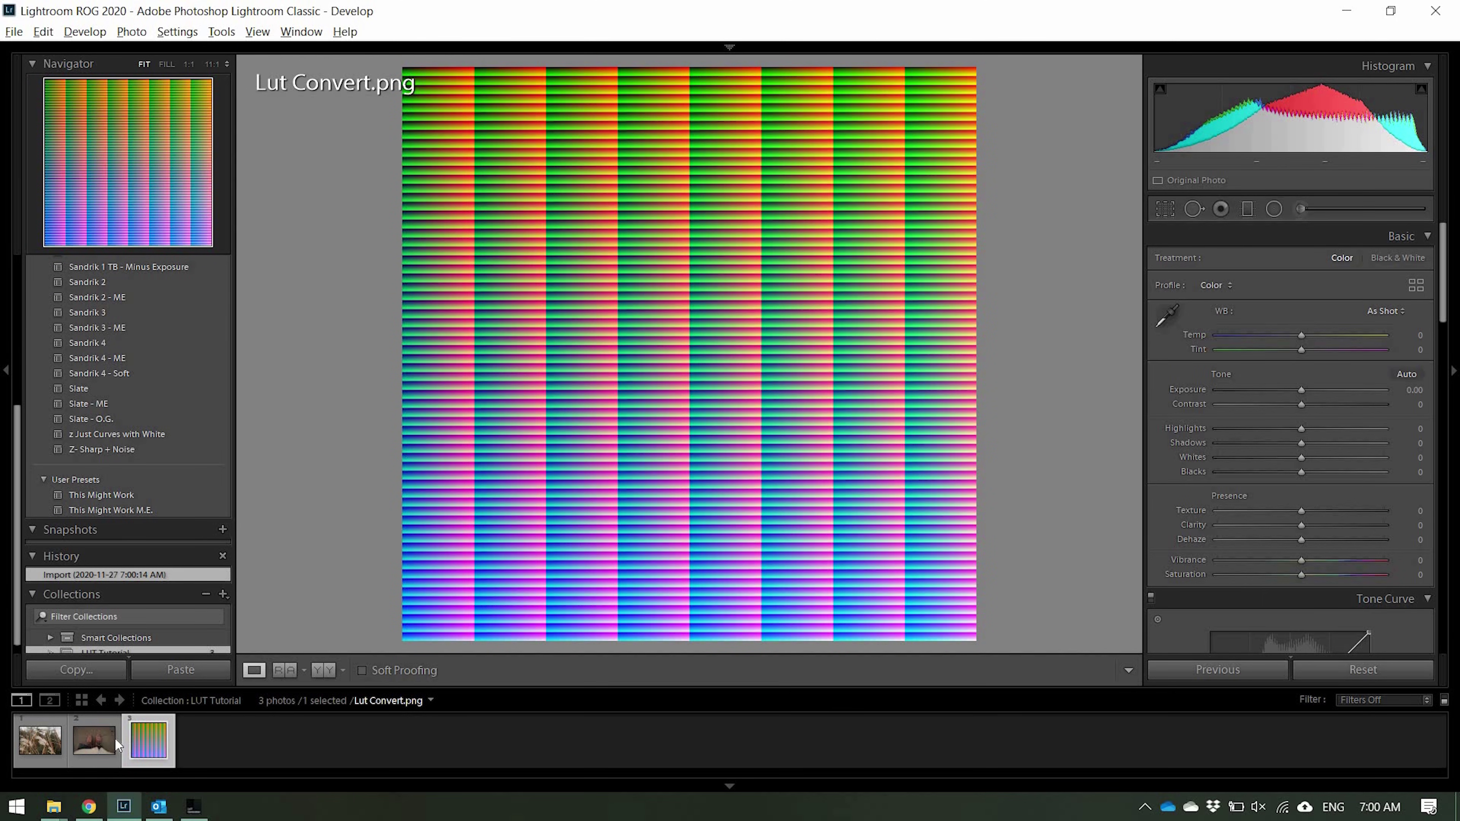
# Reset DSC00375.ARW, apply the Slate preset with Exposure +0.34 and Contrast −63, then open Copy Settings.
pyautogui.click(88, 741)
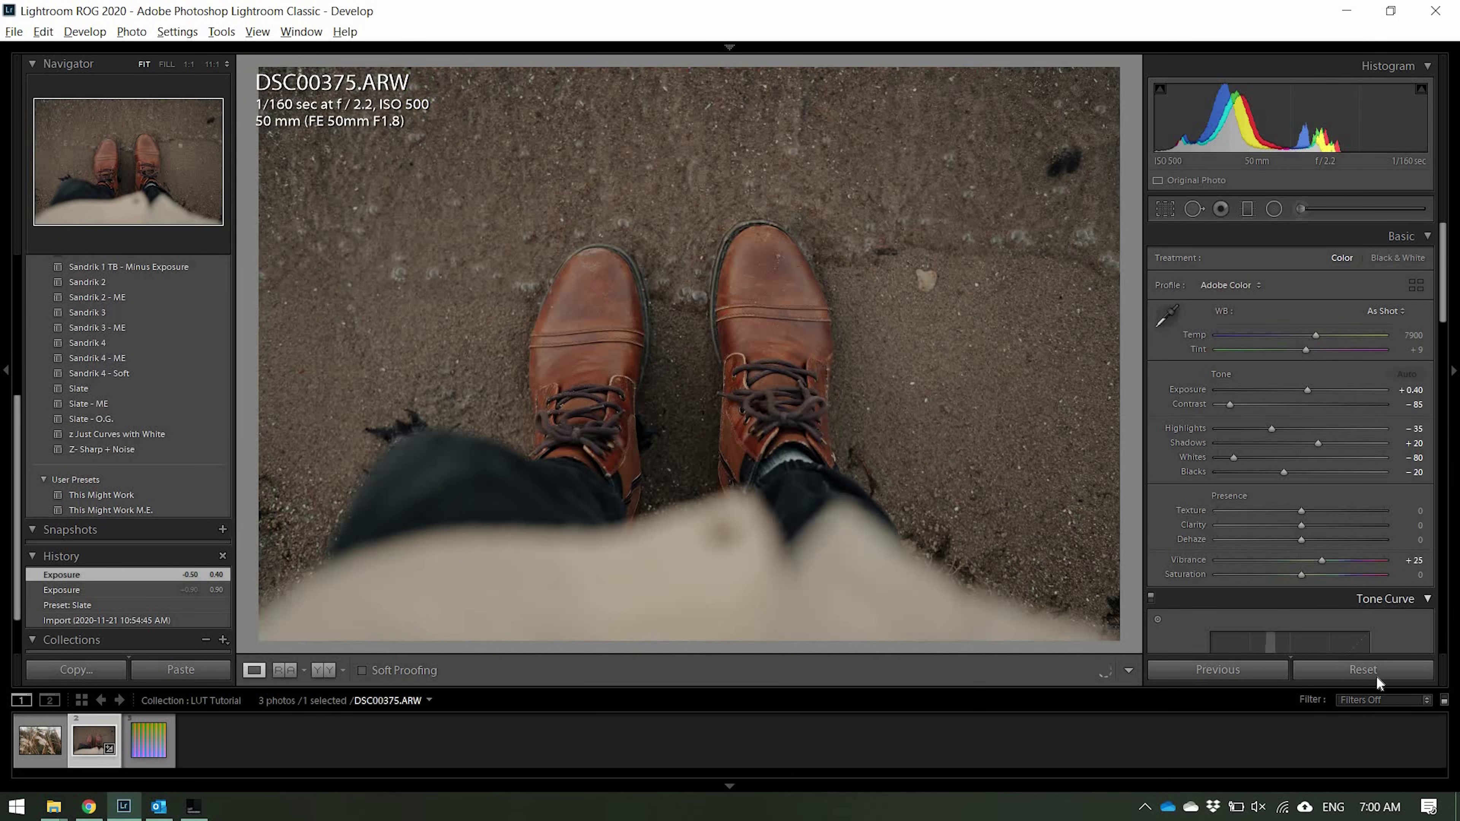
pyautogui.click(1376, 676)
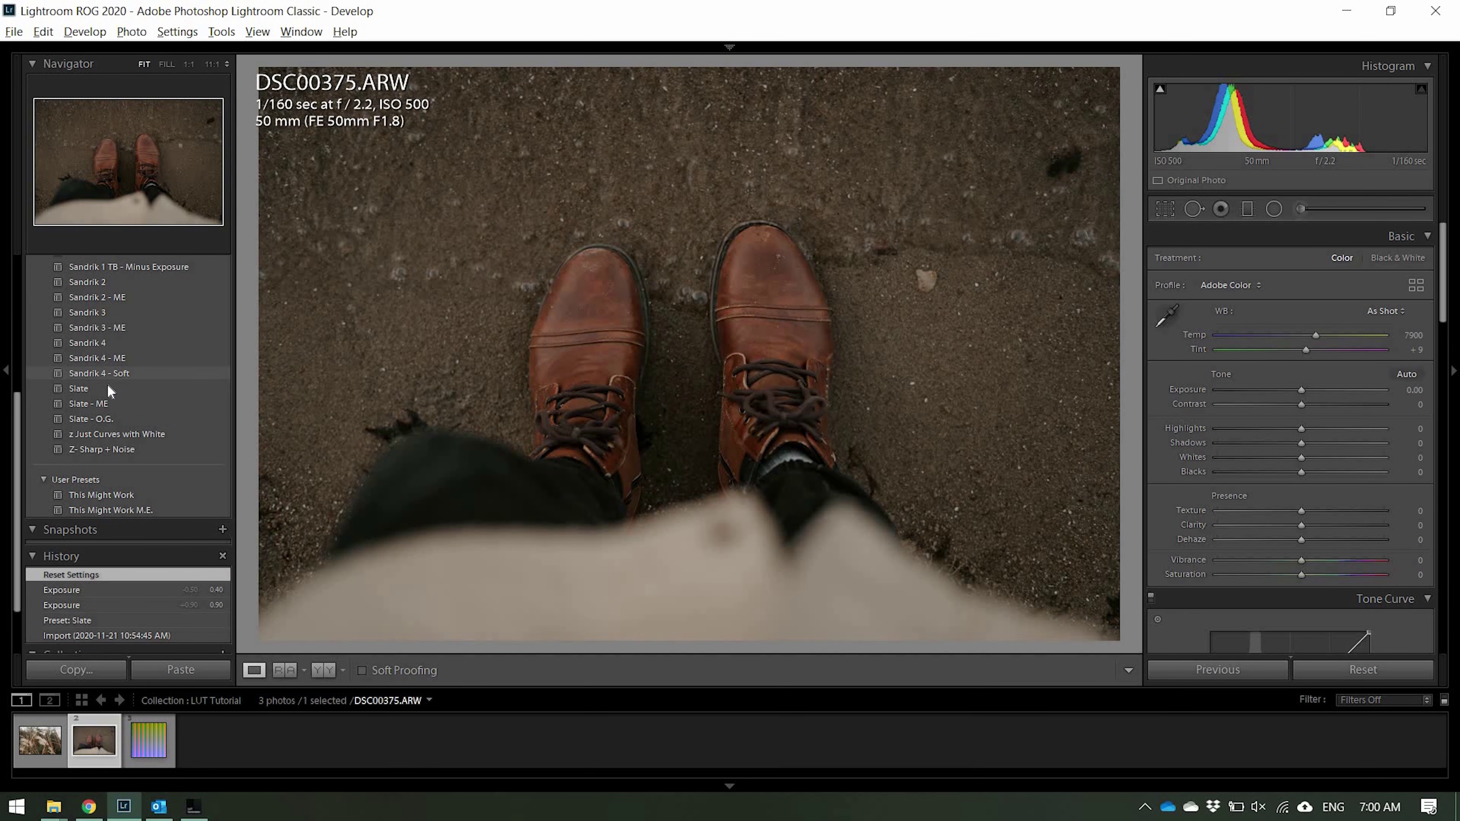
pyautogui.click(107, 387)
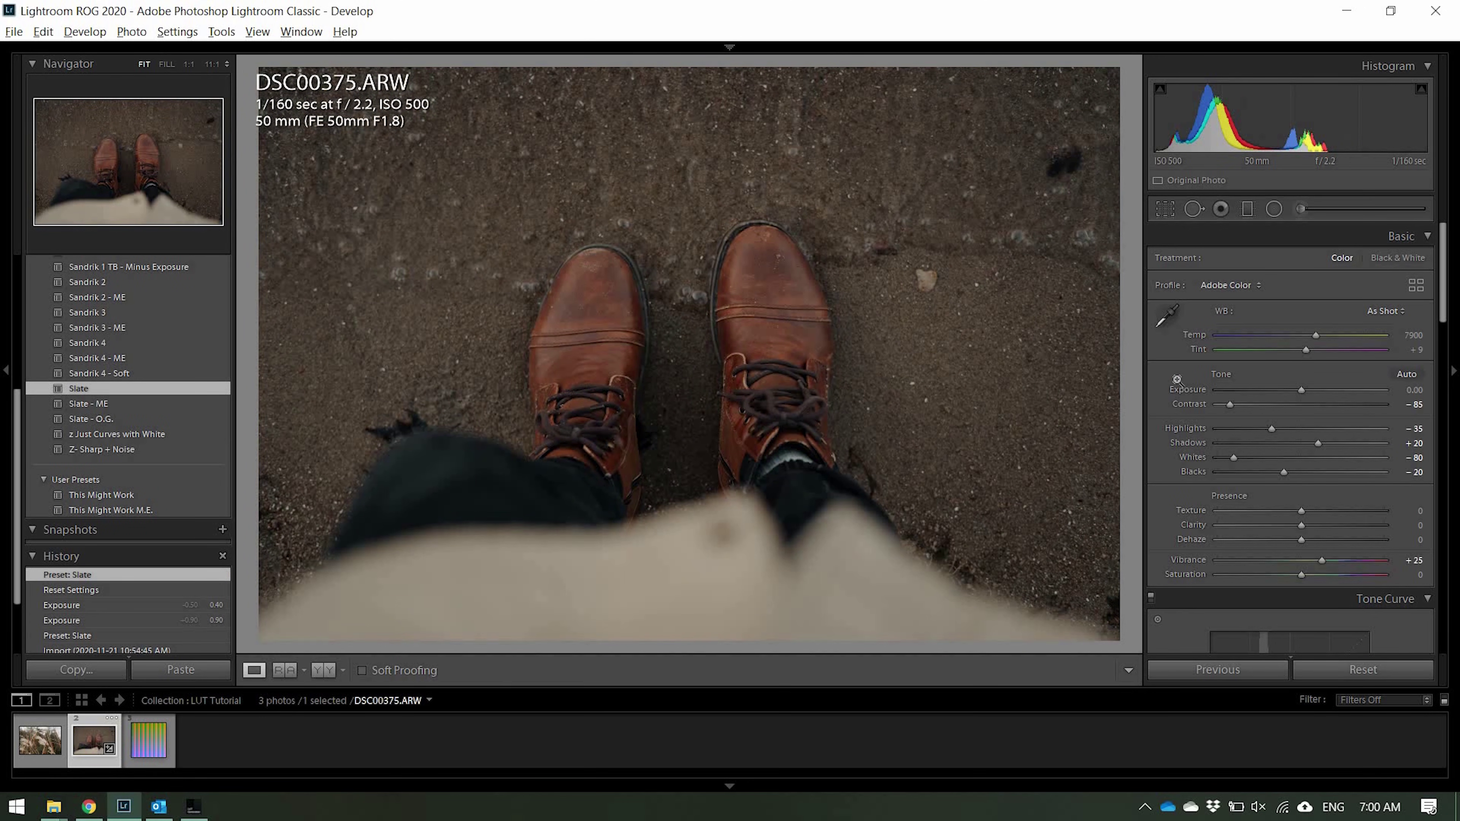
pyautogui.moveTo(1303, 386); pyautogui.dragTo(1252, 402)
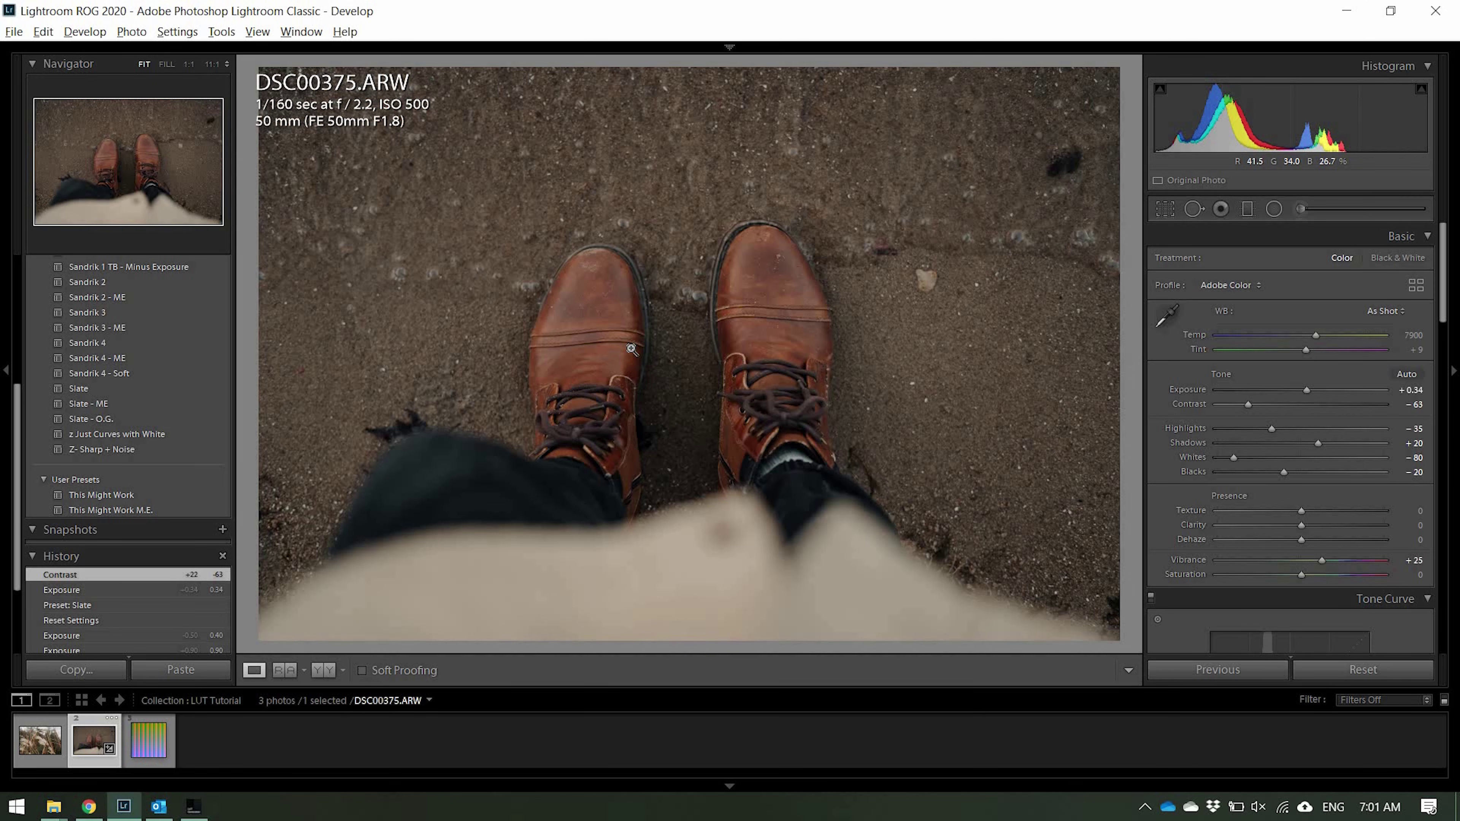
pyautogui.hotkey('ctrl', 'shift', 'c')
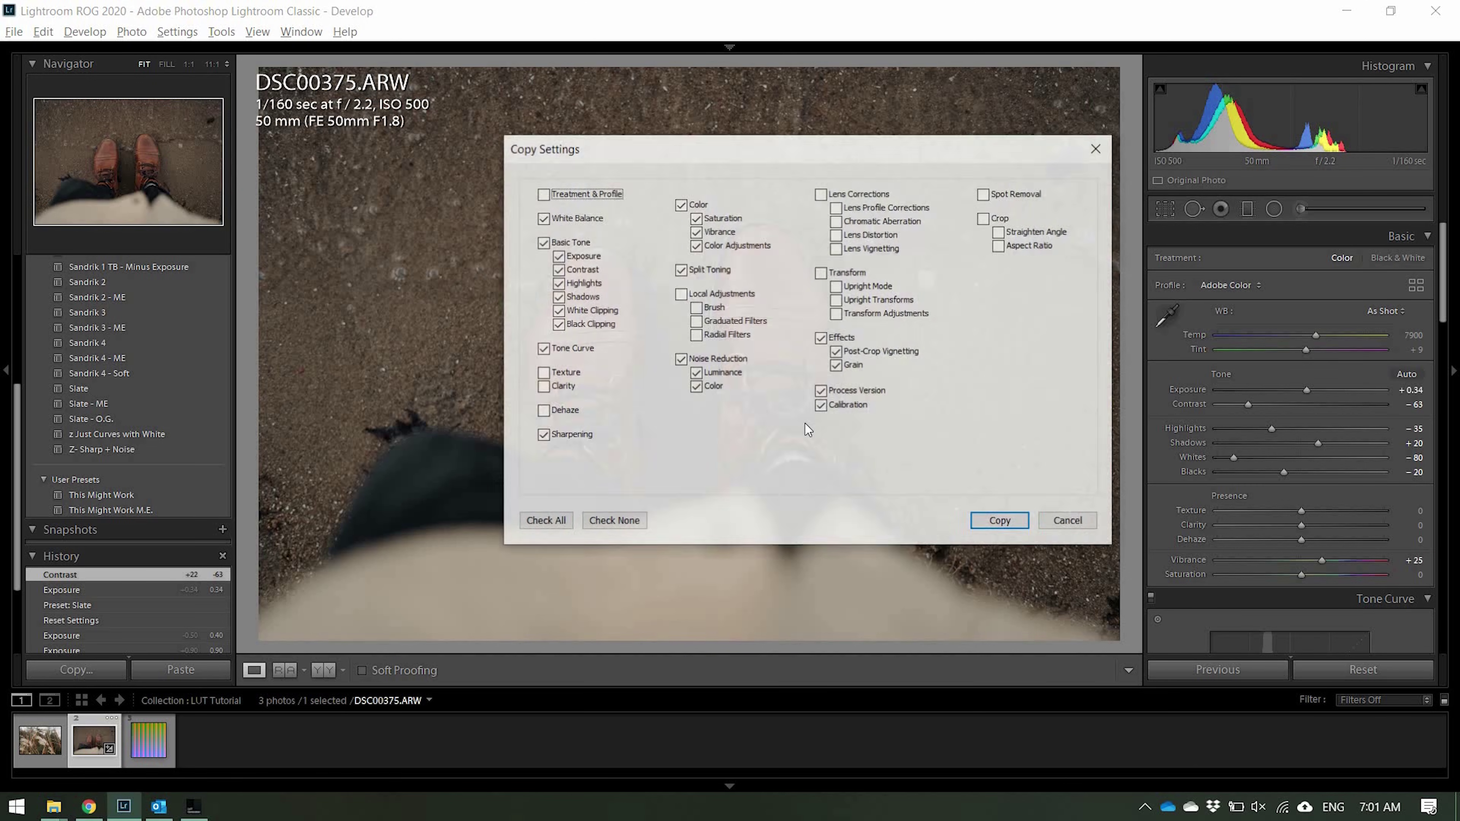
# Cancel the first Copy Settings dialog and dismiss the boots photo's context menu, returning it to fit view.
pyautogui.click(1066, 522)
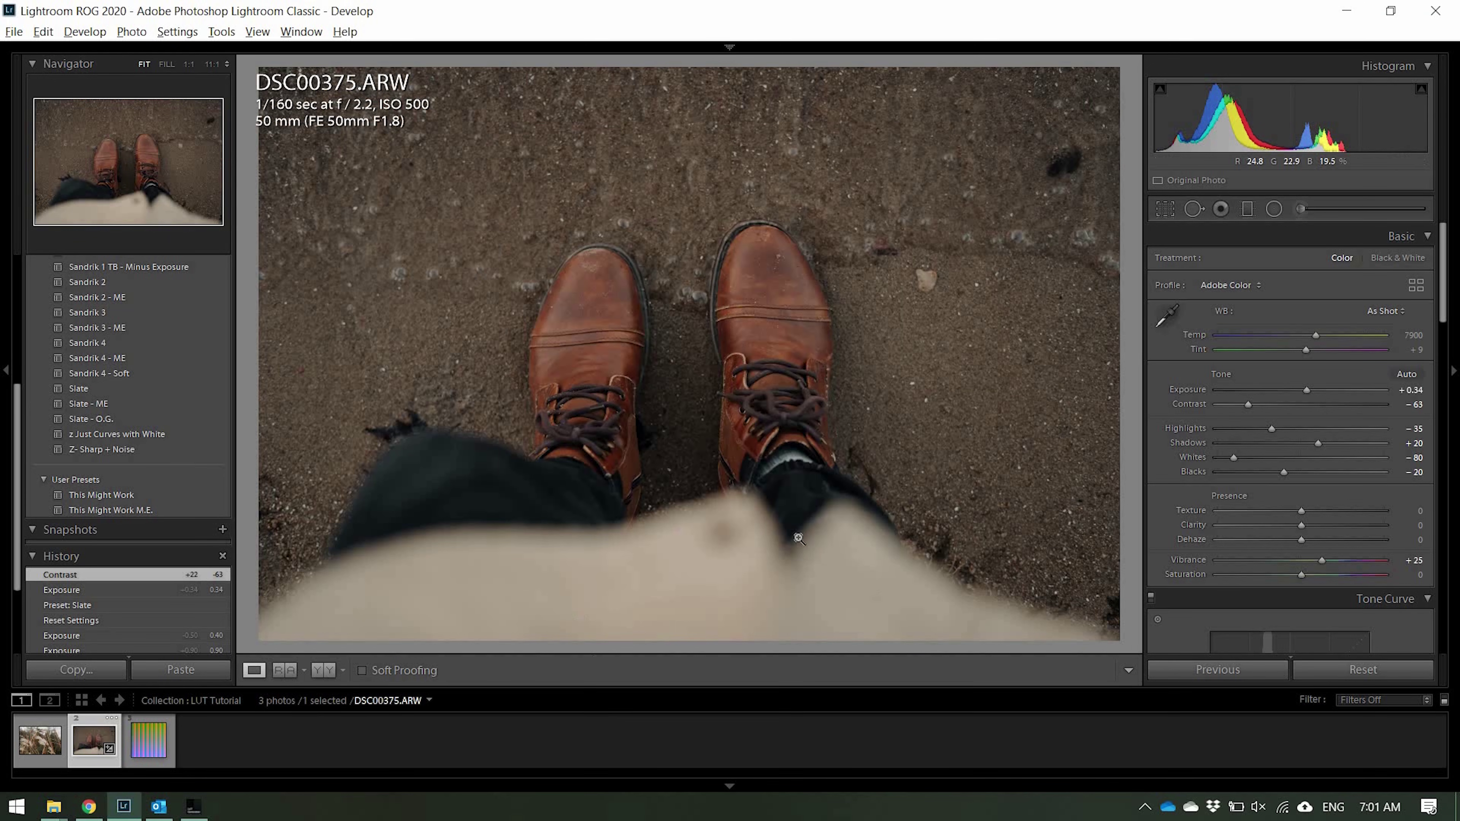
pyautogui.rightClick(690, 476)
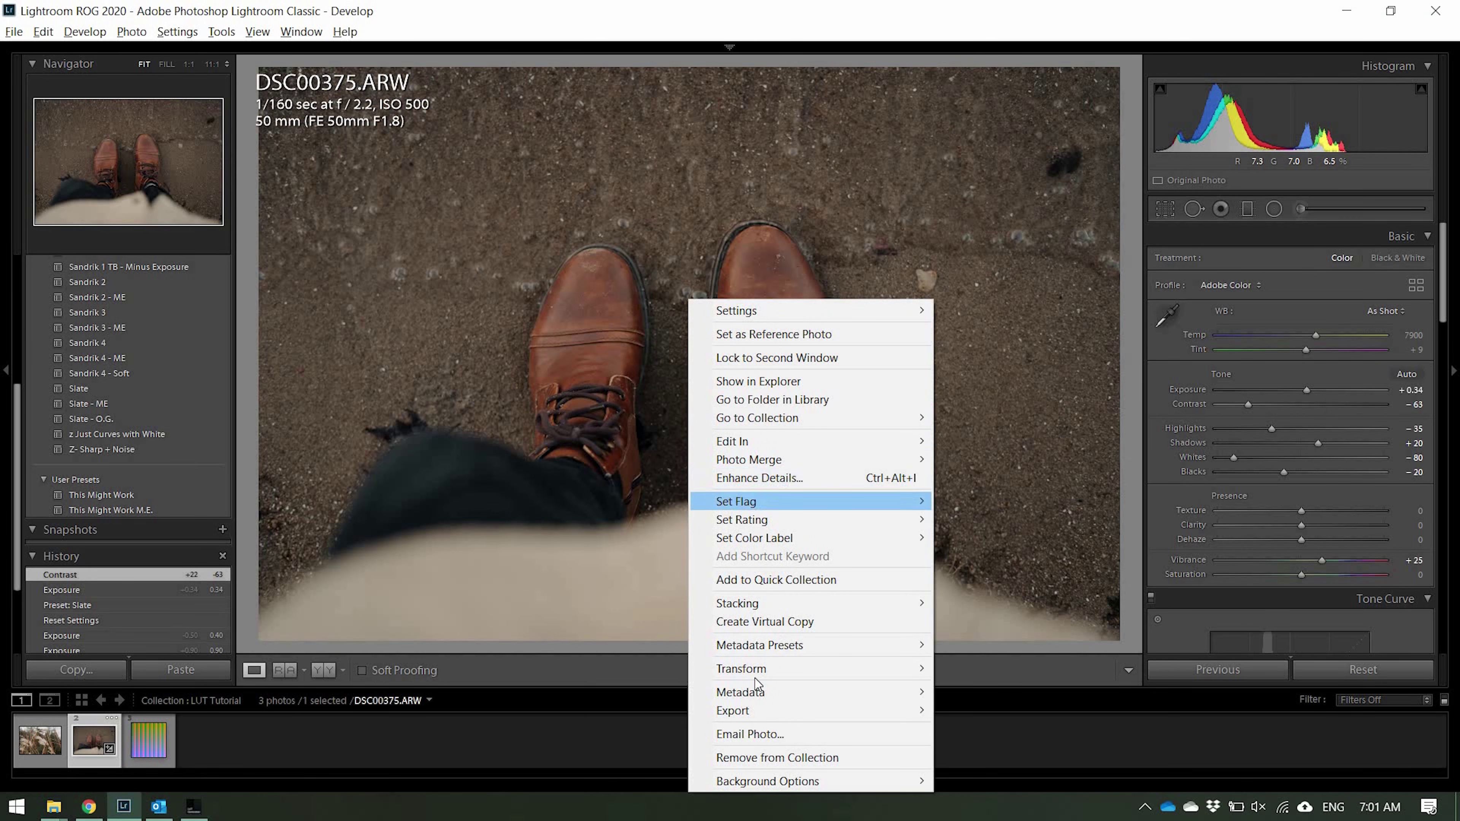
pyautogui.moveTo(723, 655)
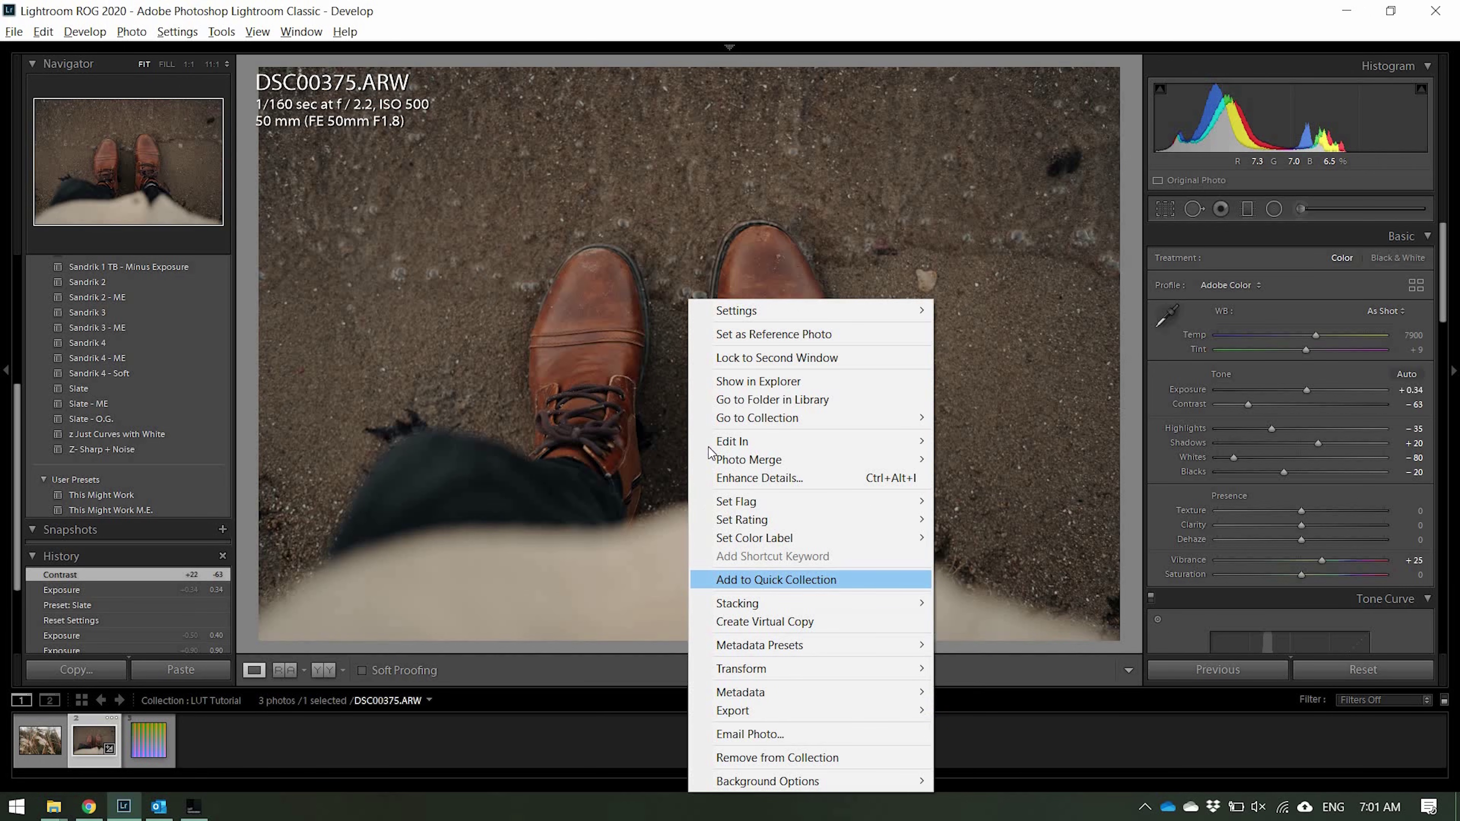
pyautogui.click(908, 260)
pyautogui.click(908, 260)
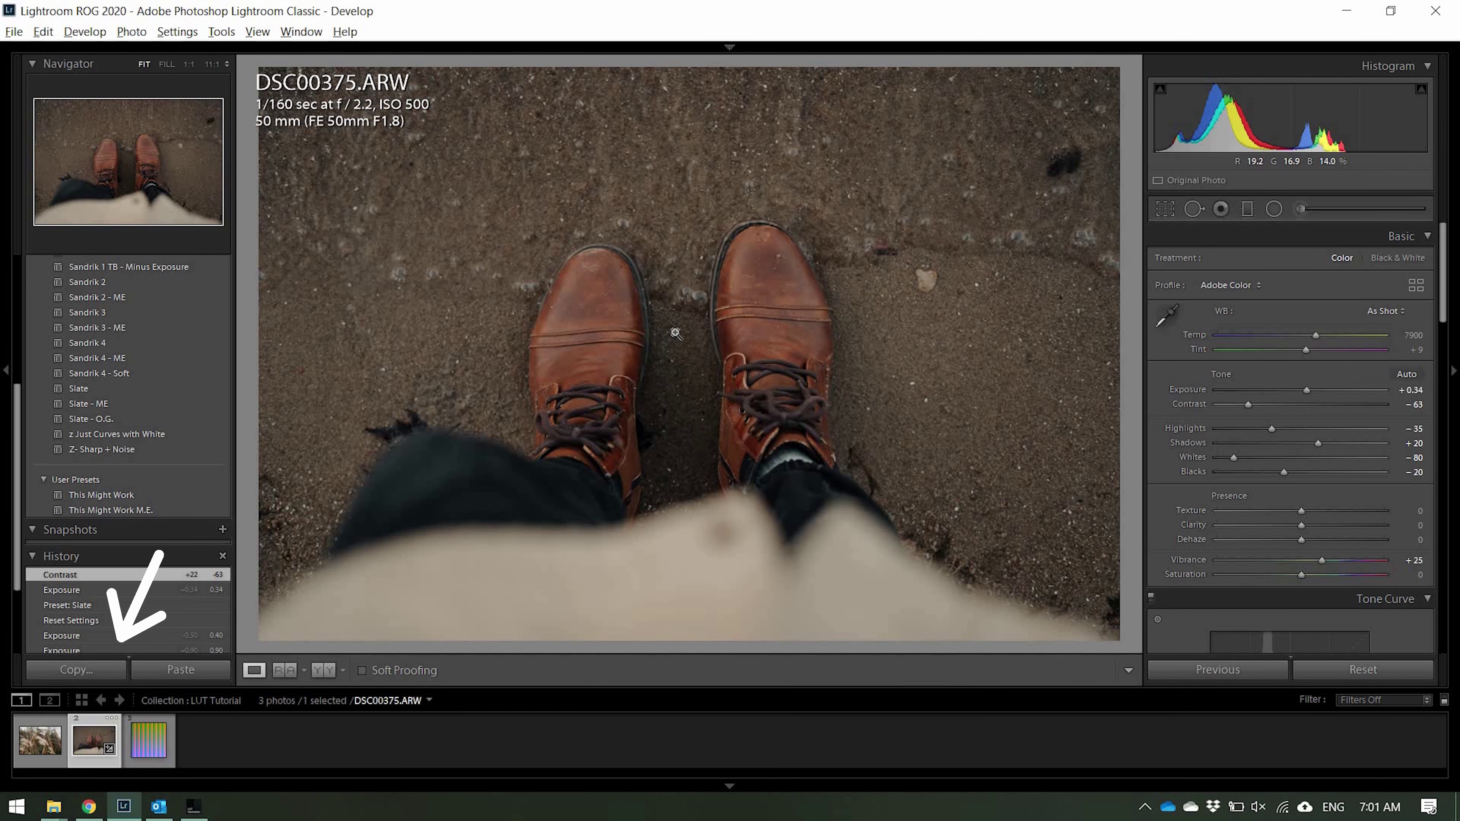
# Copy DSC00375.ARW's settings without White Balance, Basic Tone, Sharpening, Noise Reduction or Effects.
pyautogui.hotkey('ctrl', 'shift', 'c')
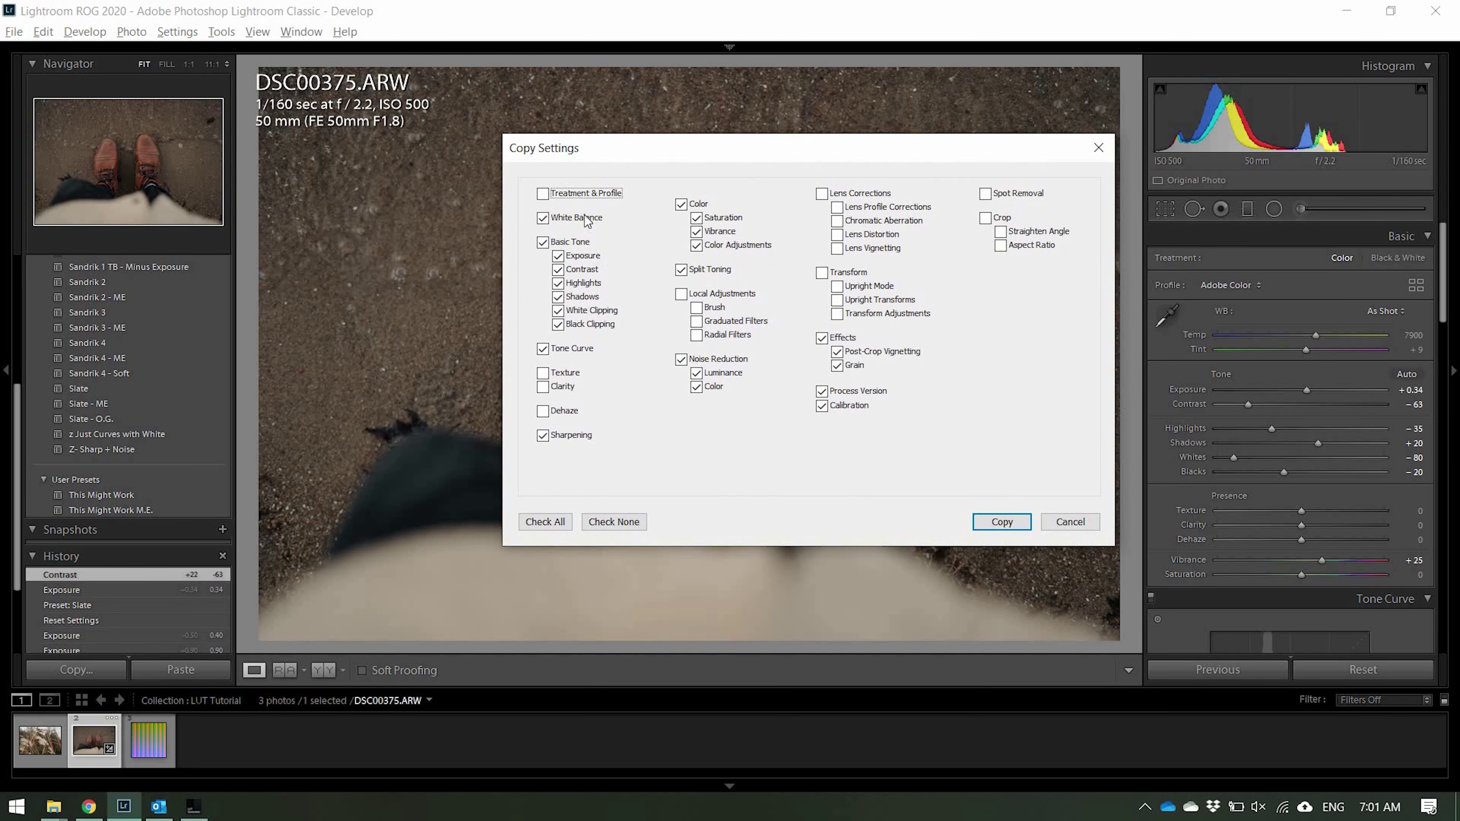
pyautogui.click(543, 219)
pyautogui.click(561, 246)
pyautogui.click(557, 440)
pyautogui.click(716, 361)
pyautogui.click(827, 341)
pyautogui.click(558, 271)
pyautogui.click(558, 271)
pyautogui.click(993, 521)
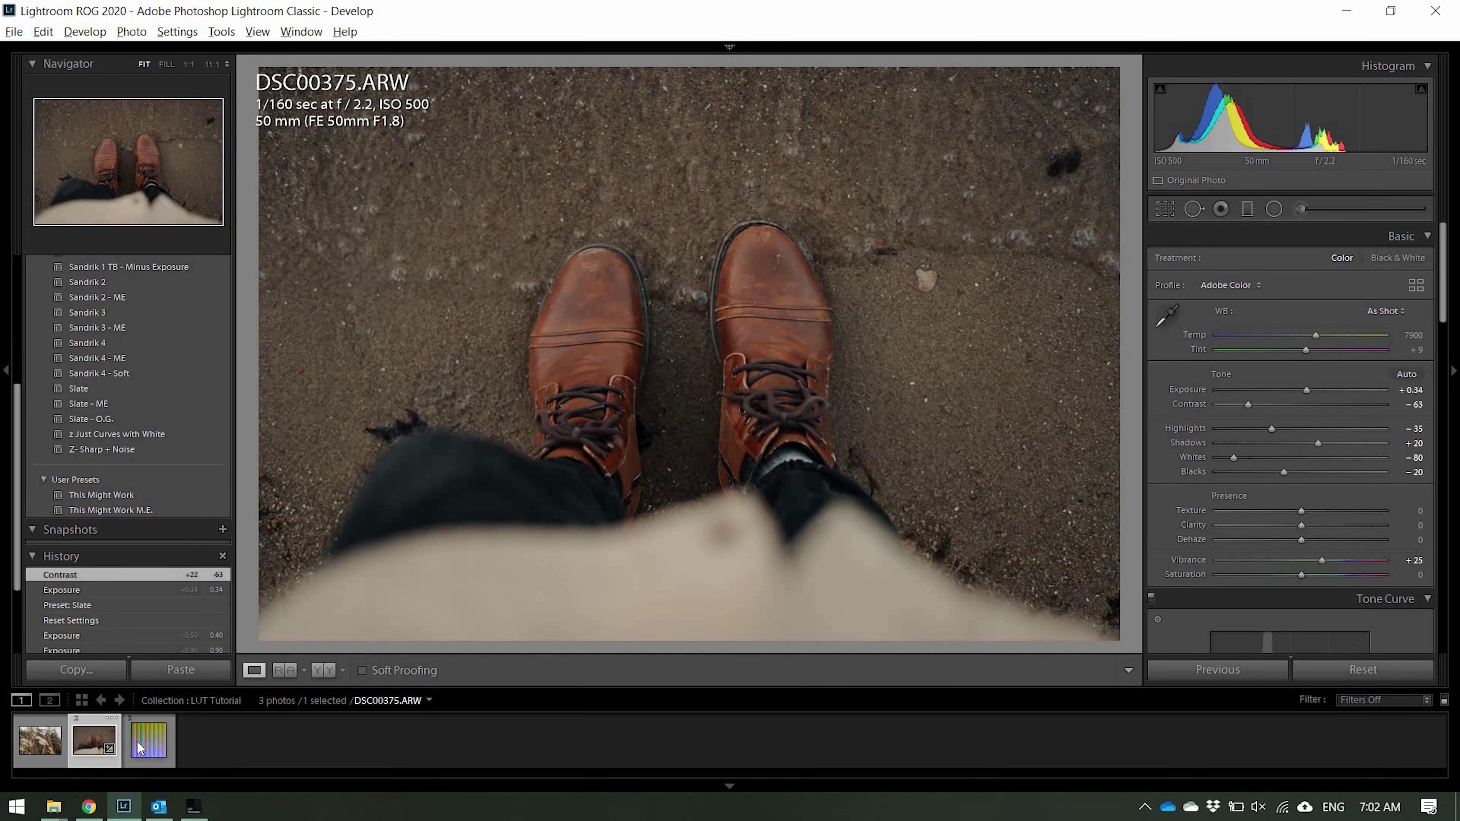
# Reset the grass photo DSC09983.ARW and paste the copied grade onto it.
pyautogui.click(139, 747)
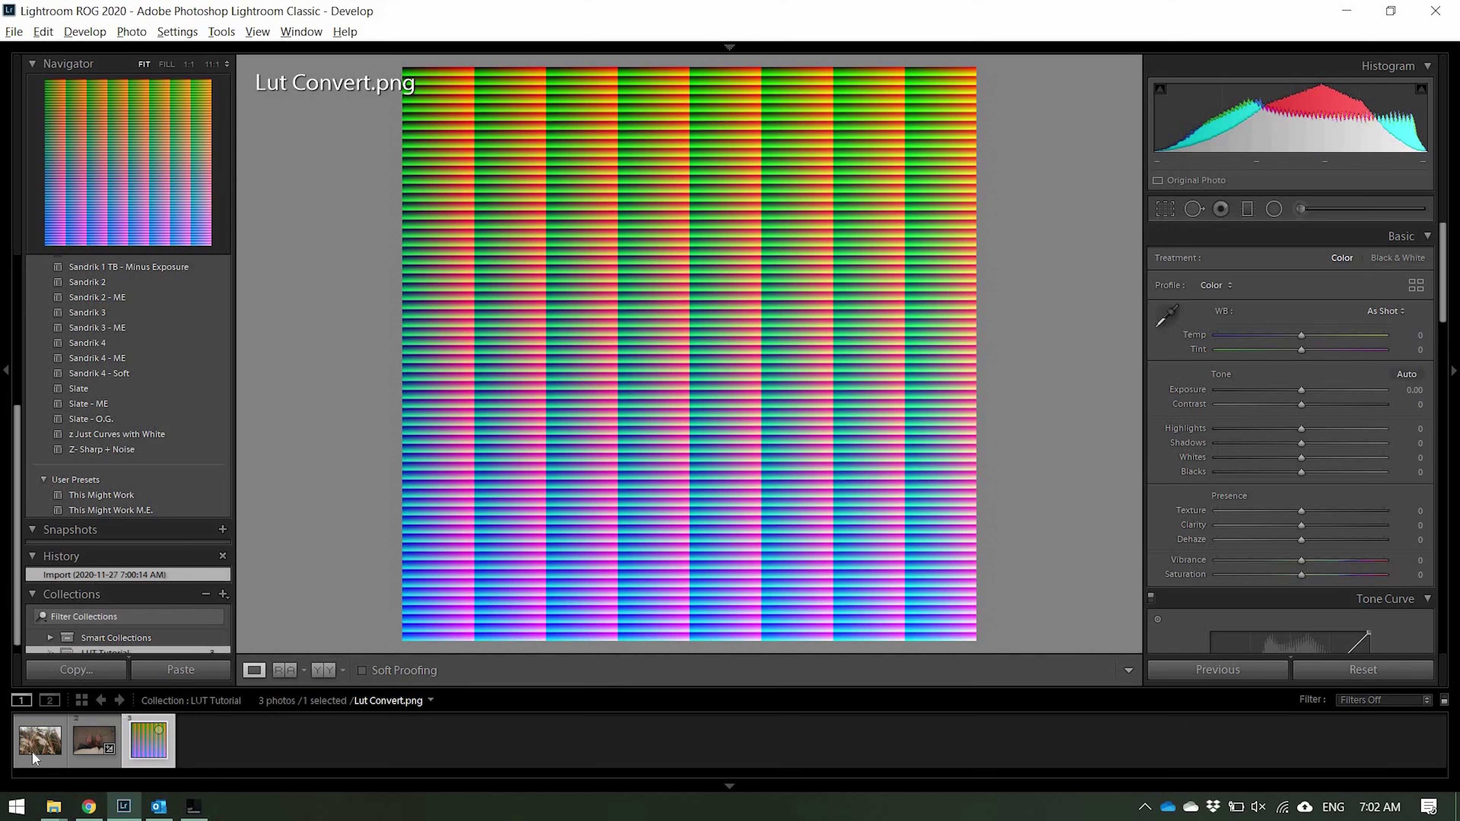
pyautogui.click(32, 754)
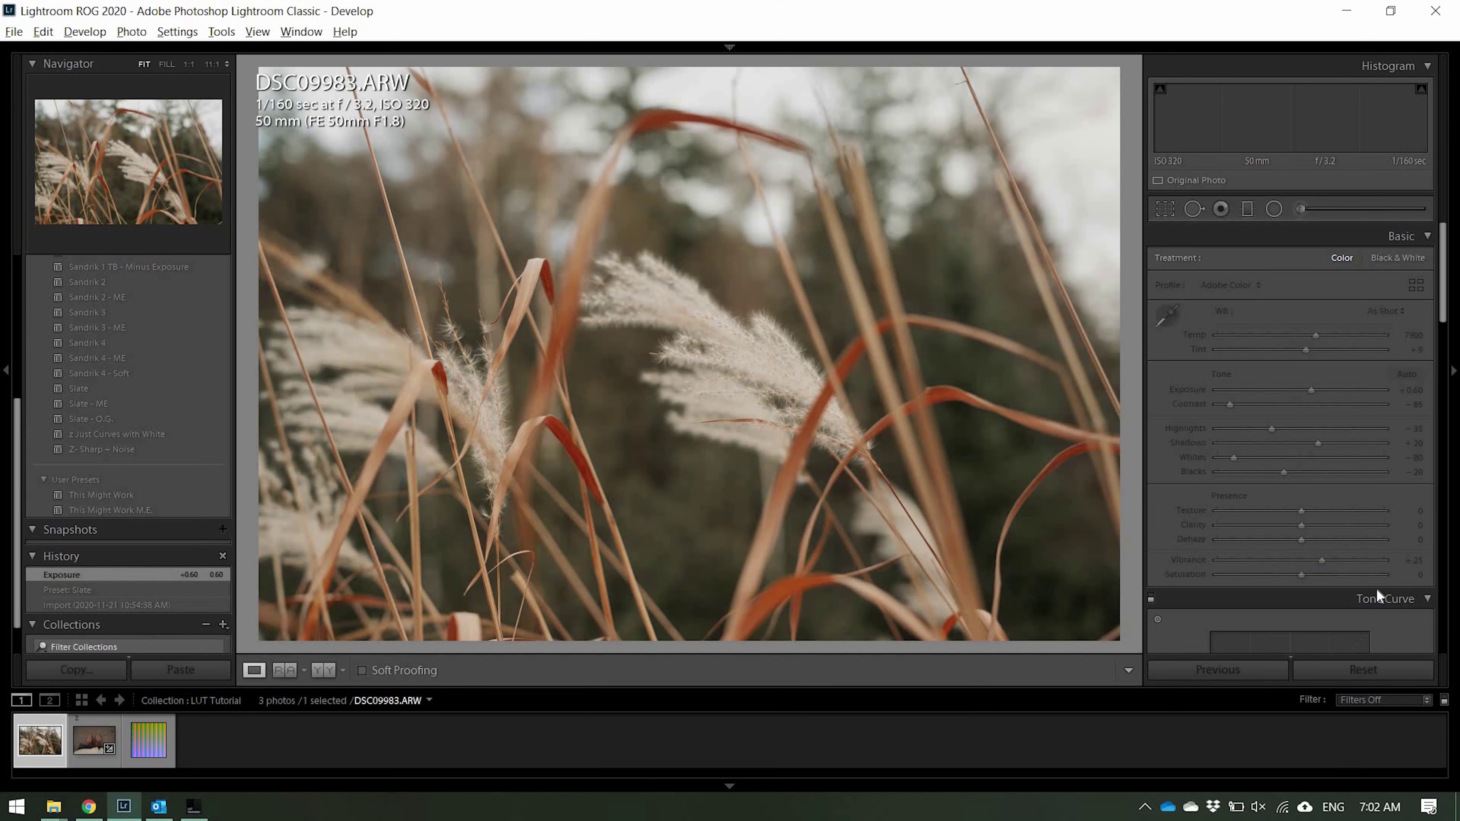
pyautogui.click(1356, 669)
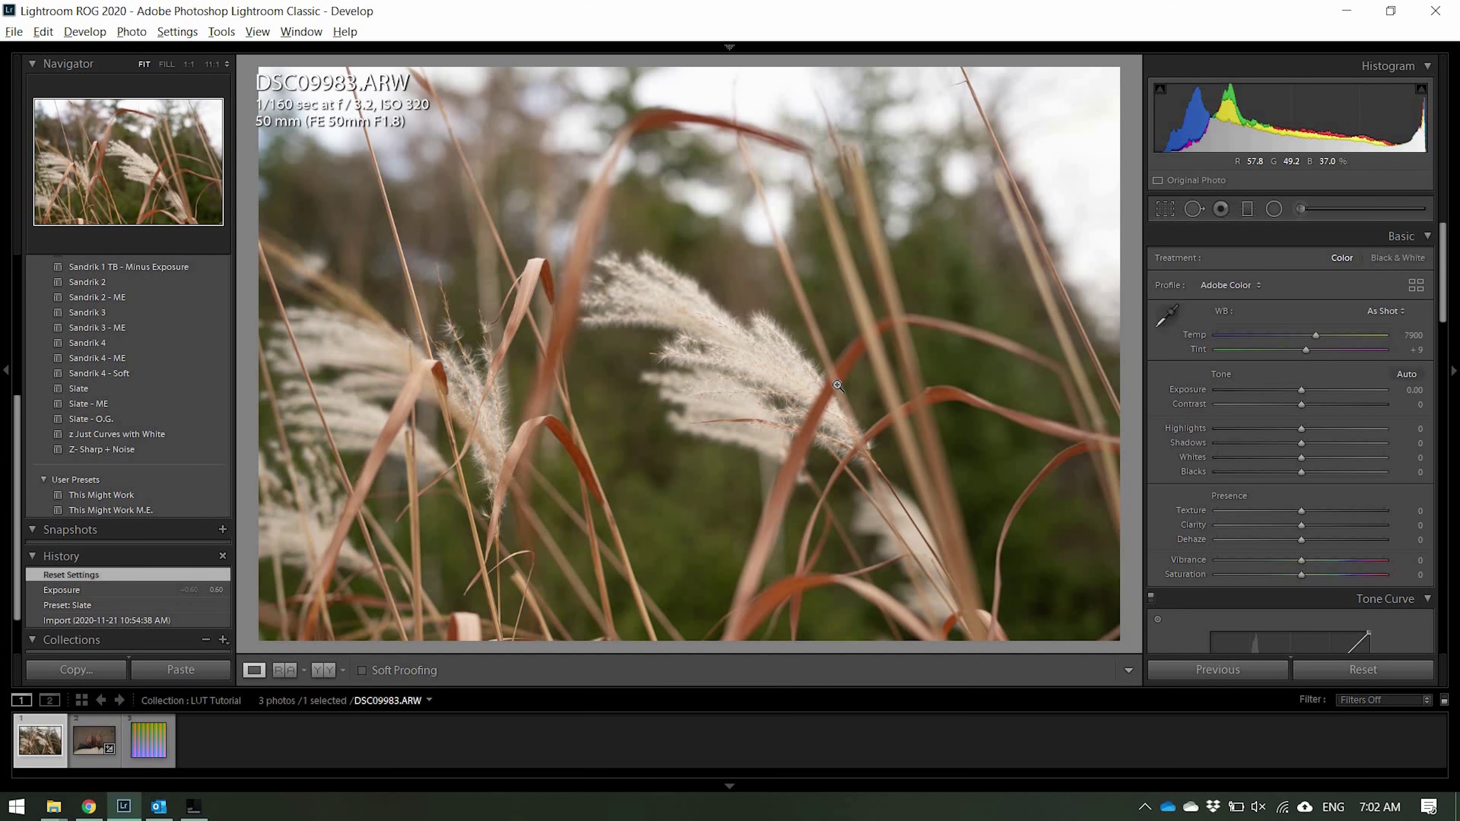
pyautogui.hotkey('ctrl', 'shift', 'v')
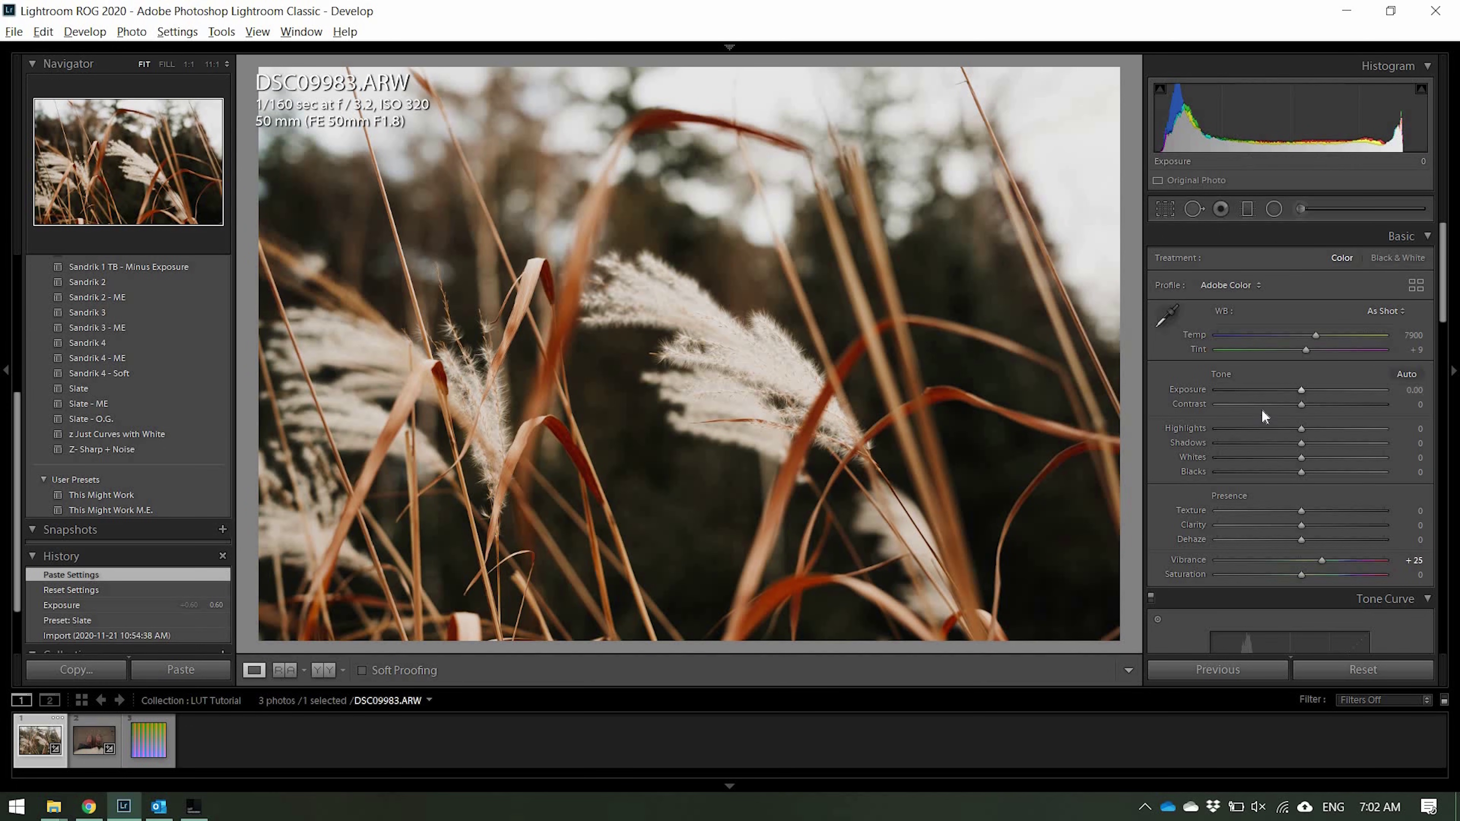
# Lower the grass photo's contrast, whites and blacks, set exposure to +0.20, then move to Lut Convert.png.
pyautogui.moveTo(1262, 405); pyautogui.dragTo(1321, 443)
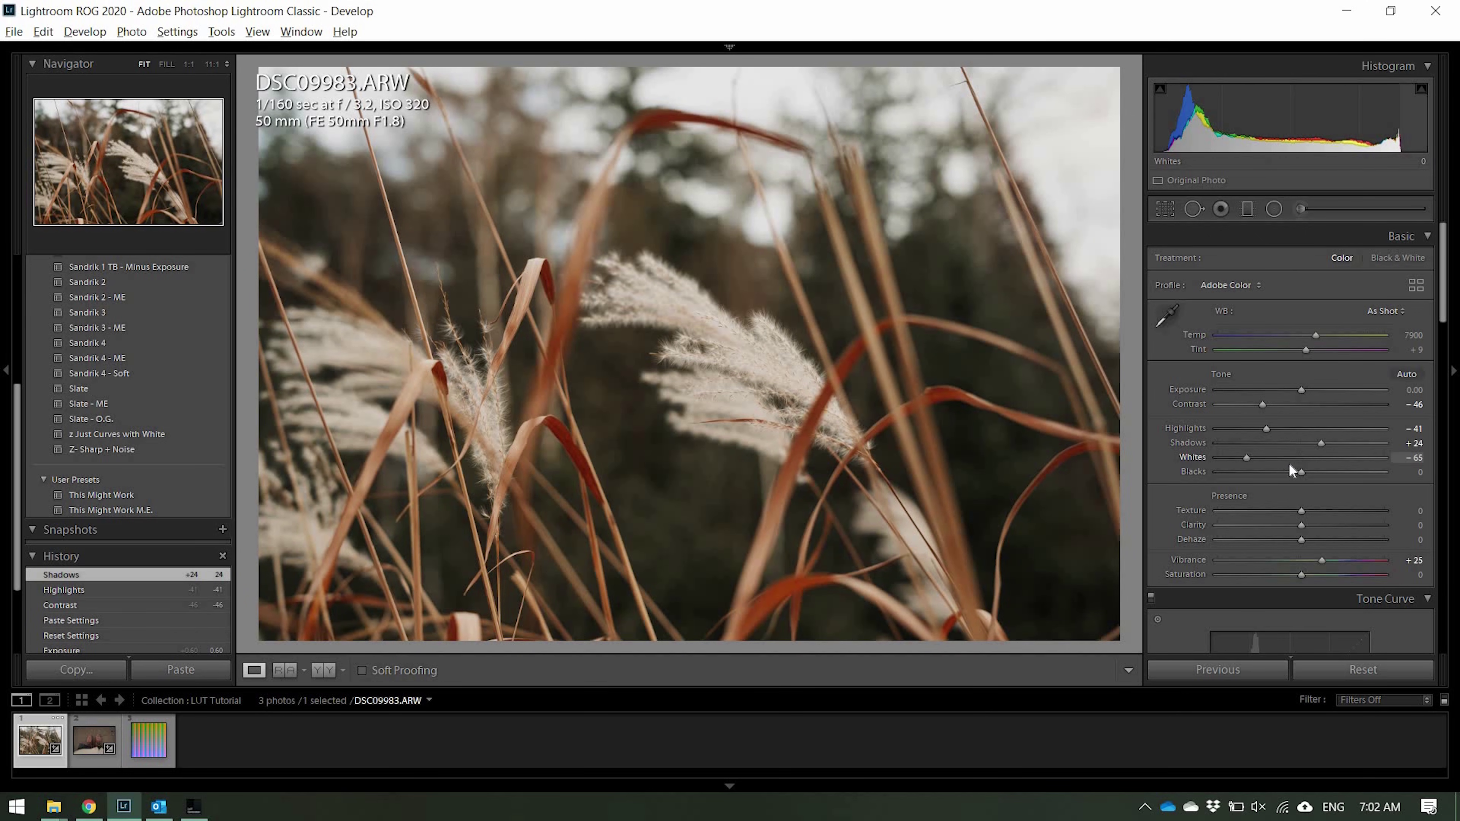
pyautogui.keyDown('shift'); pyautogui.doubleClick(1286, 458); pyautogui.keyUp('shift')
pyautogui.keyDown('shift'); pyautogui.doubleClick(1288, 472); pyautogui.keyUp('shift')
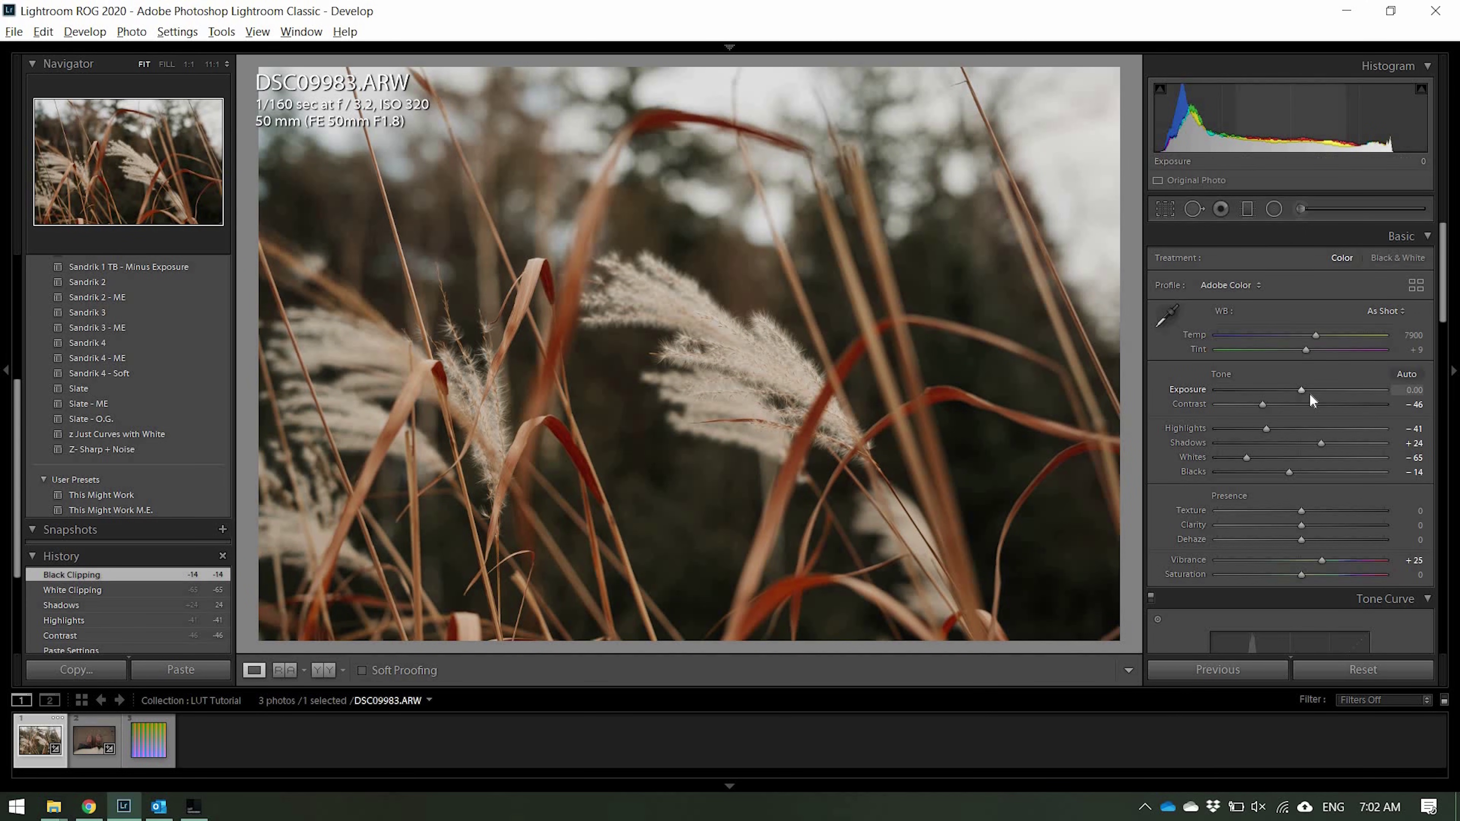
pyautogui.moveTo(1308, 395); pyautogui.dragTo(1309, 397)
pyautogui.press('Right')
pyautogui.press('Right')
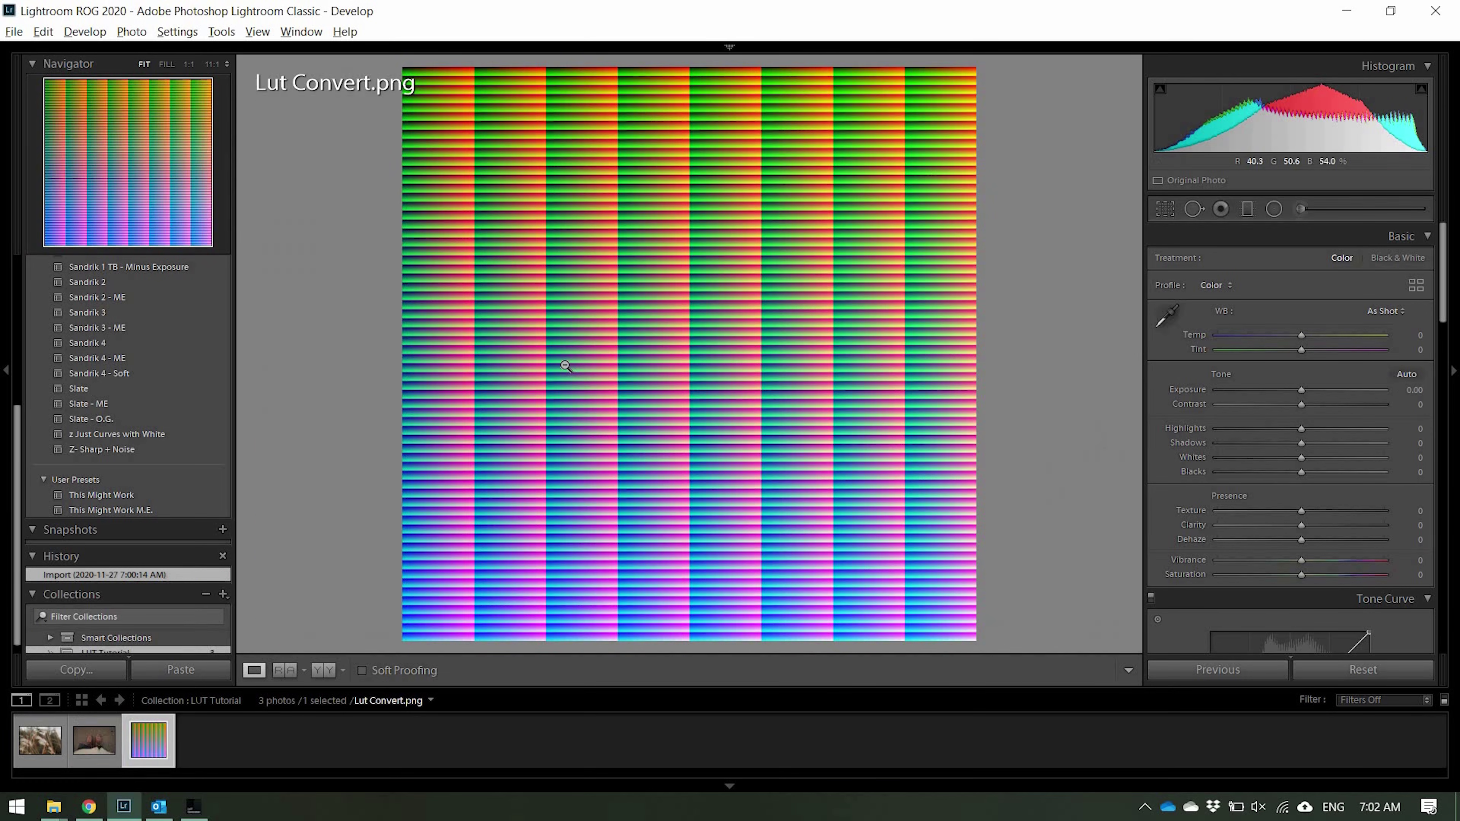
# Paste the copied grade onto the Lut Convert.png HALD grid, adding Vibrance +25, and bring up its context menu.
pyautogui.hotkey('ctrl', 'shift', 'v')
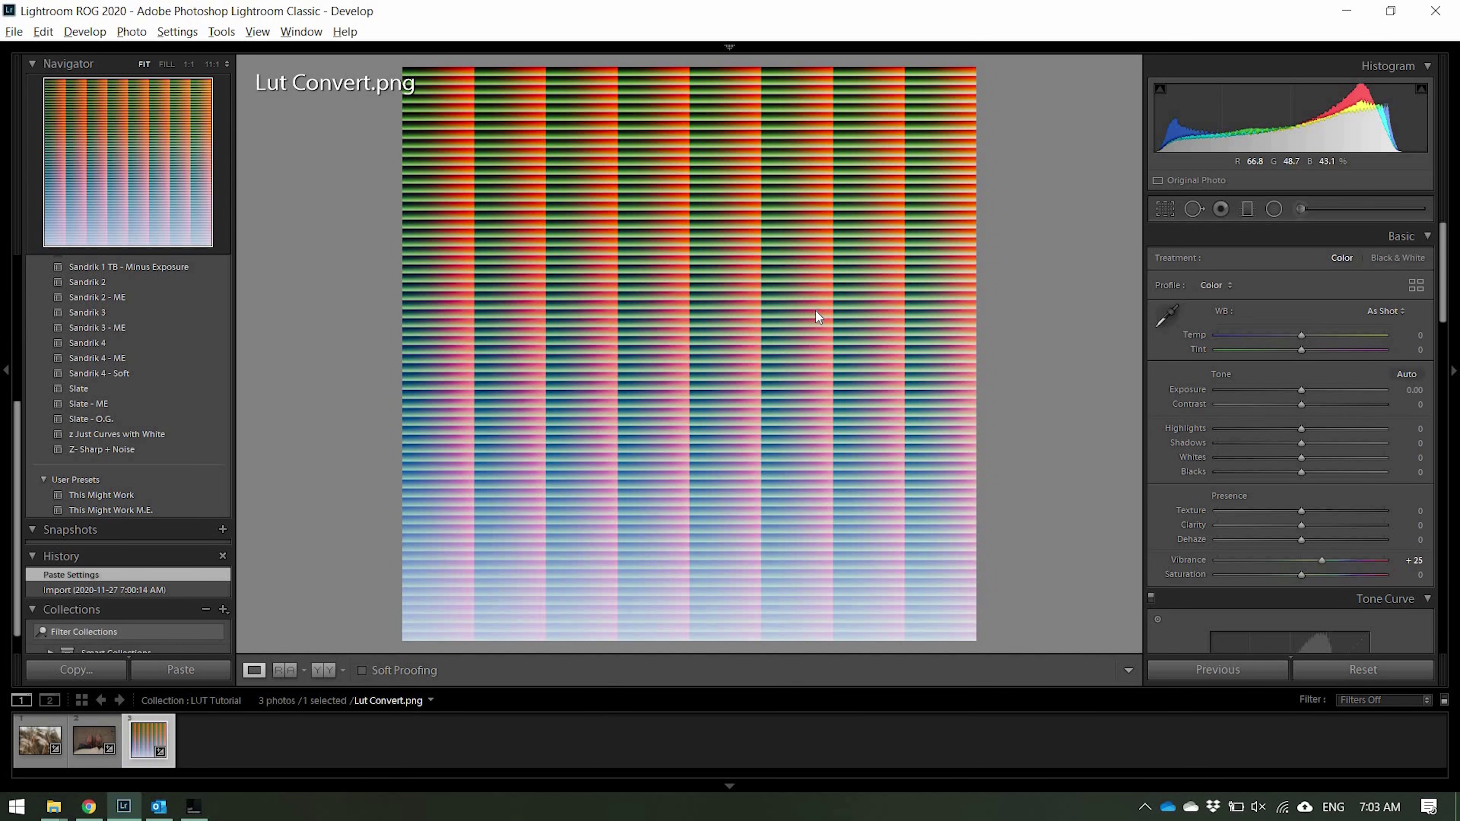
pyautogui.rightClick(817, 317)
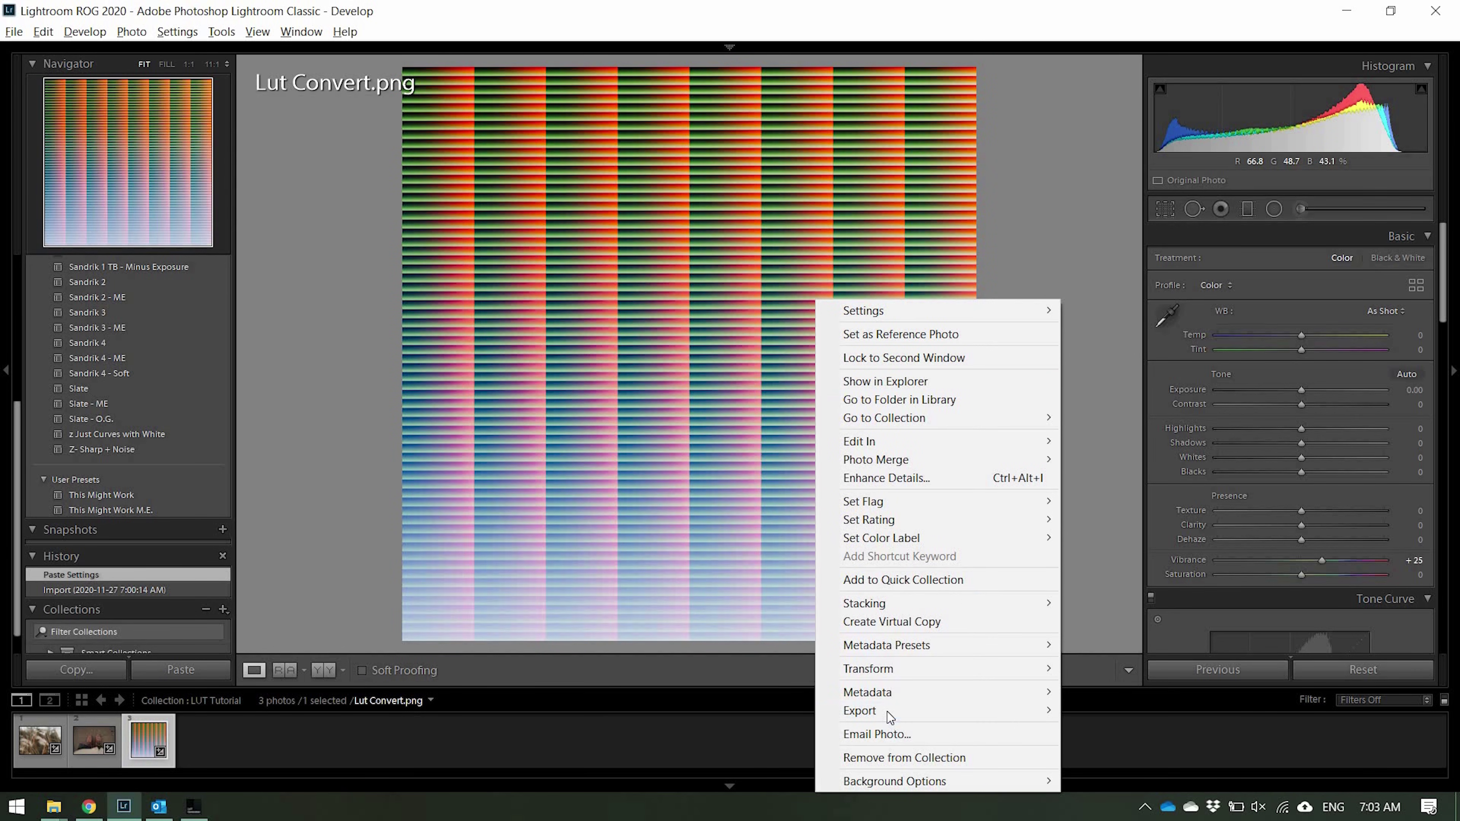
# Export the graded Lut Convert grid to the desktop as a JPEG at quality 100 in sRGB.
pyautogui.moveTo(890, 717)
pyautogui.click(1137, 577)
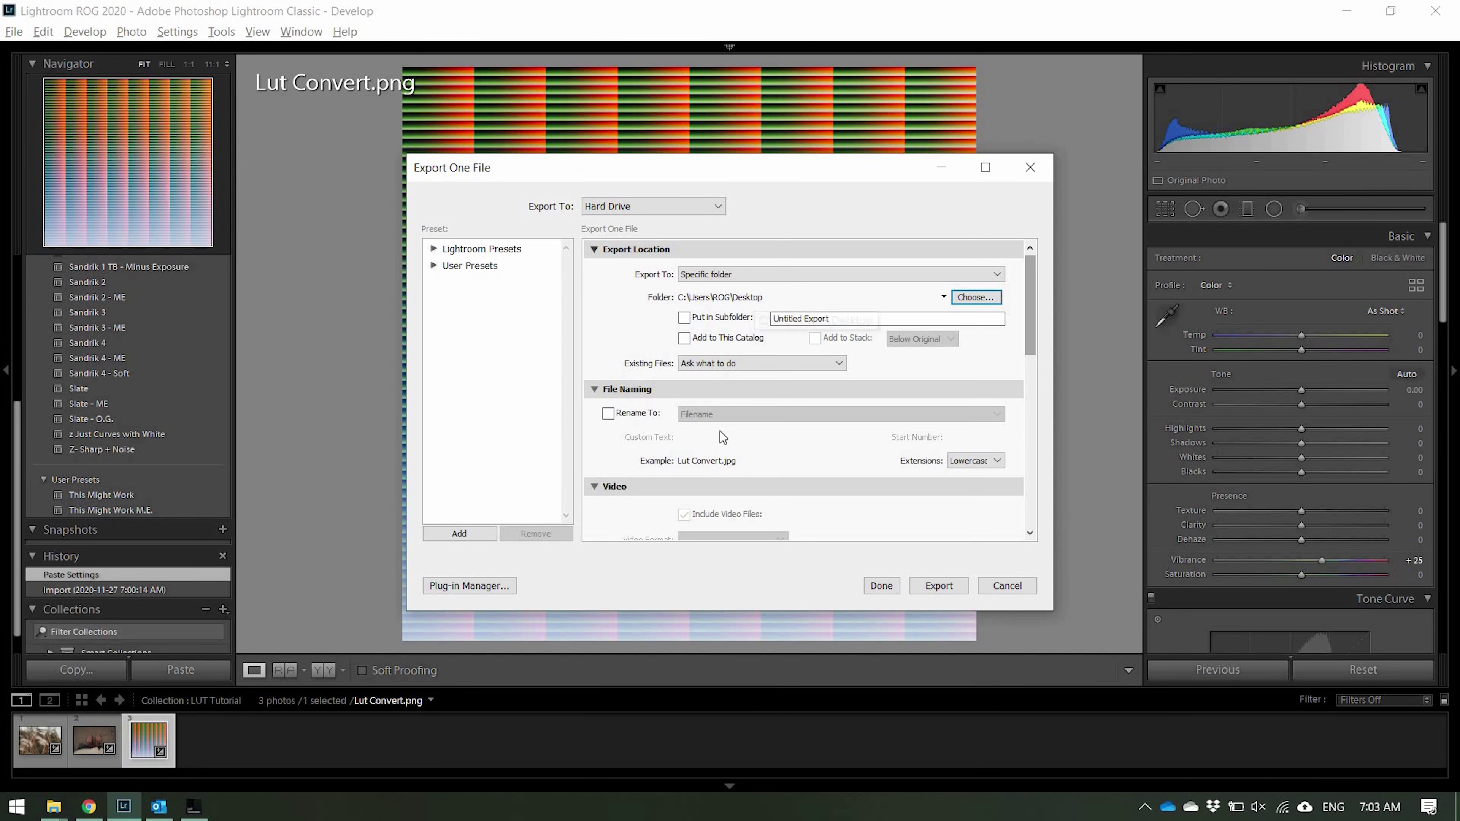
pyautogui.scroll(-10, 719, 431)
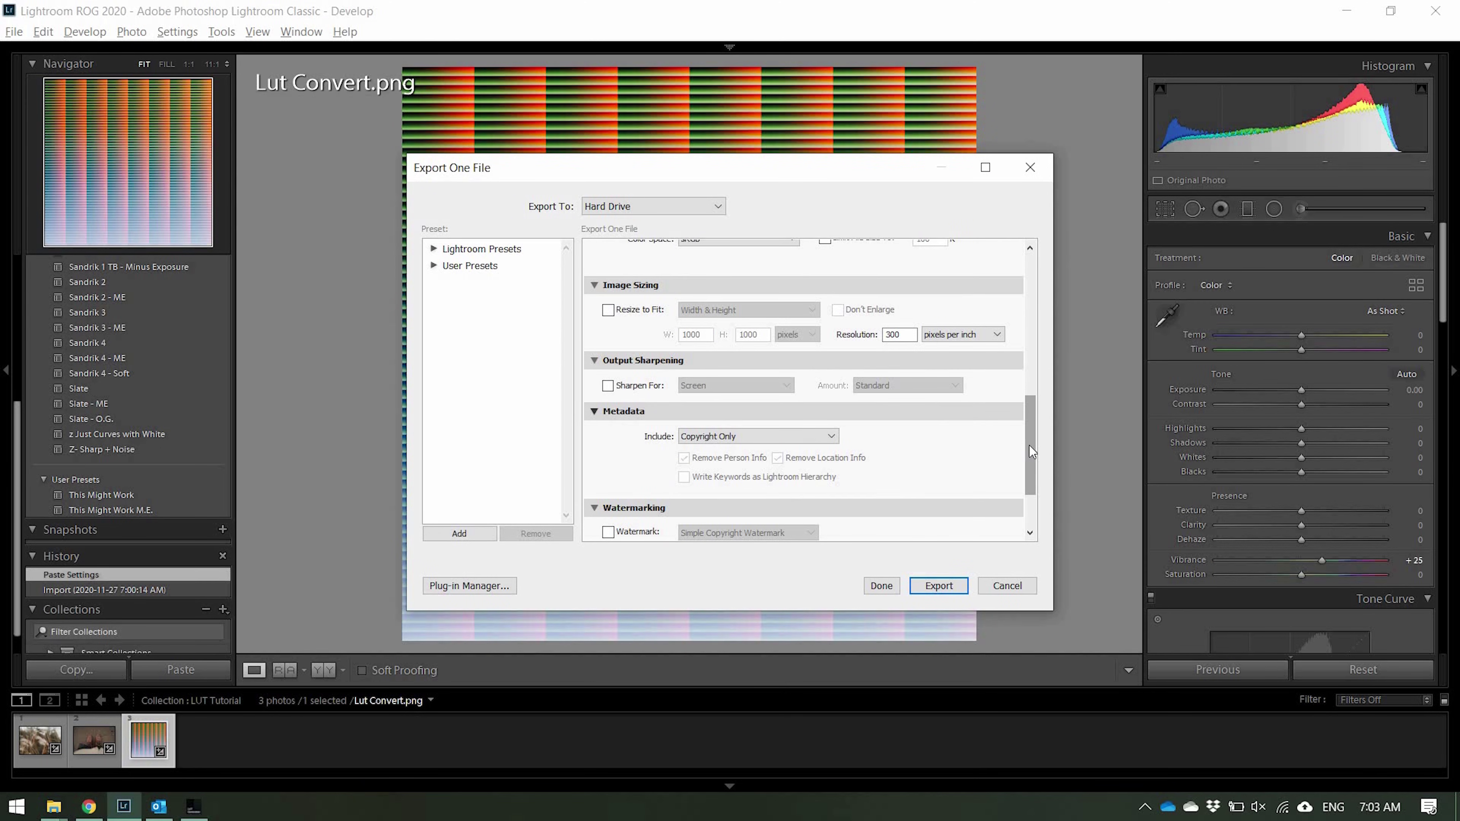
pyautogui.moveTo(1029, 446); pyautogui.dragTo(1030, 384)
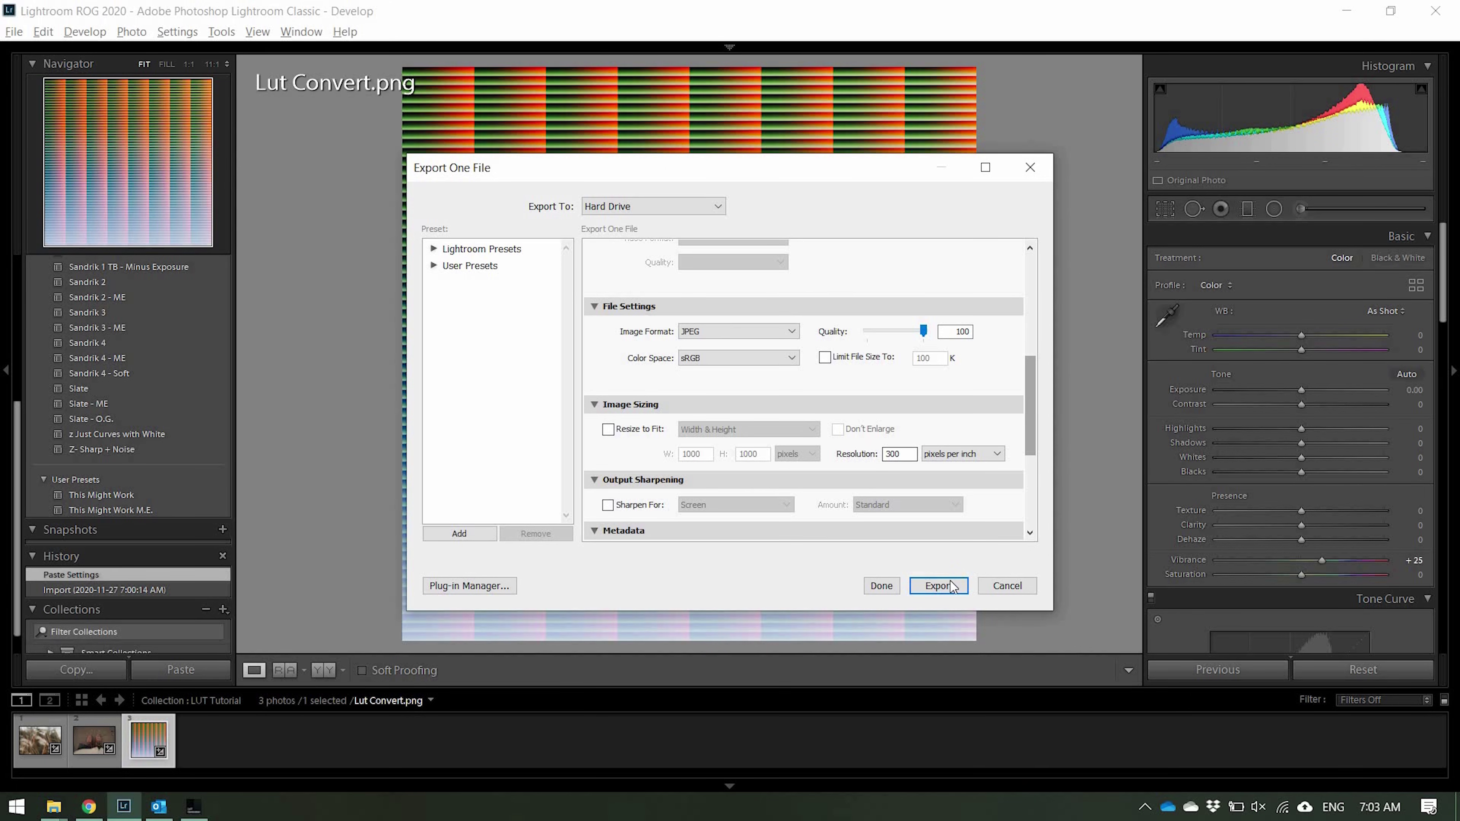
pyautogui.click(941, 592)
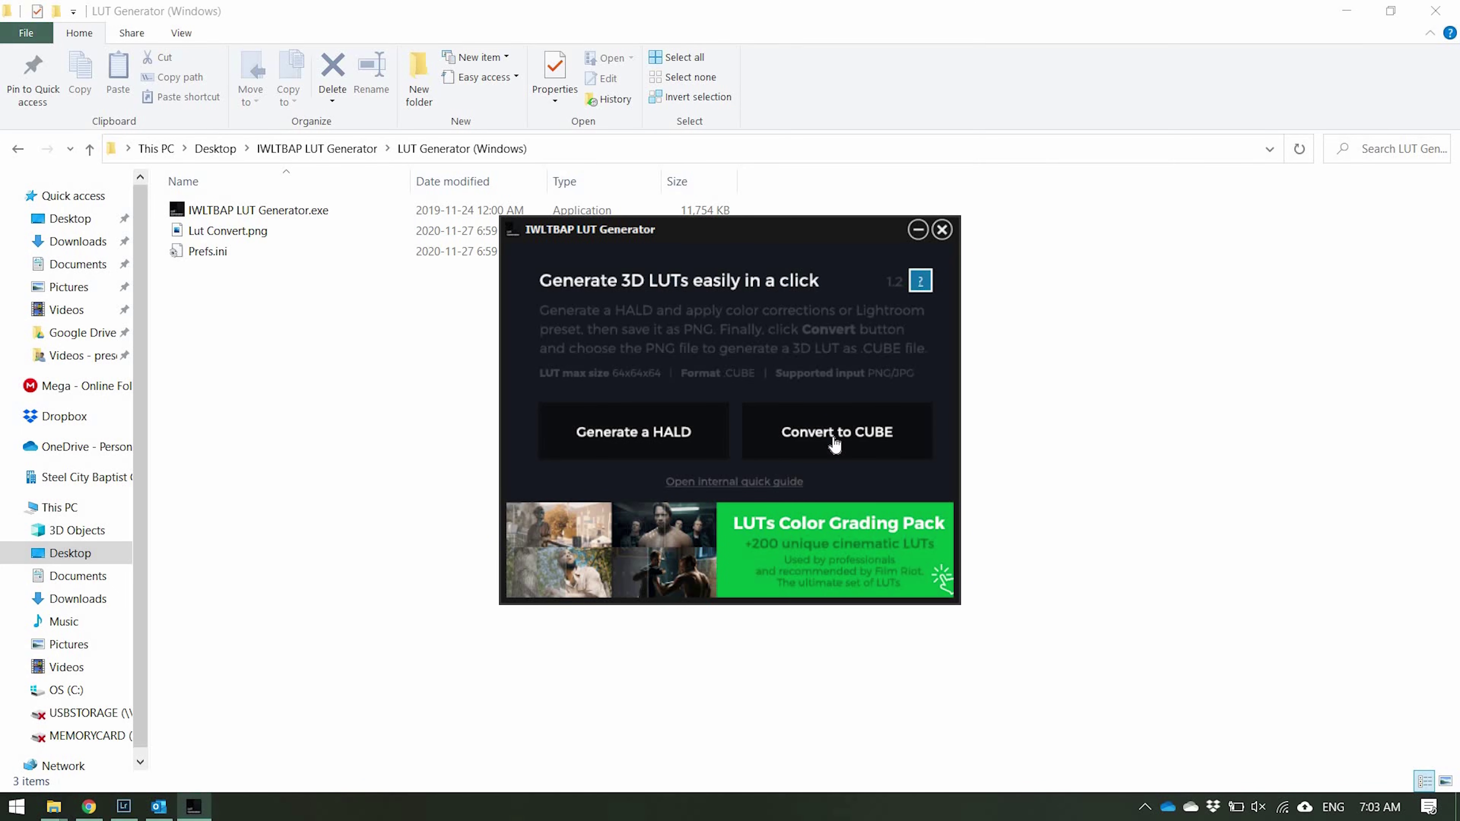
# Confirm the 64 LUT size, then convert Desktop\Lut Convert.jpg into Lut Convert.cube.
pyautogui.click(920, 282)
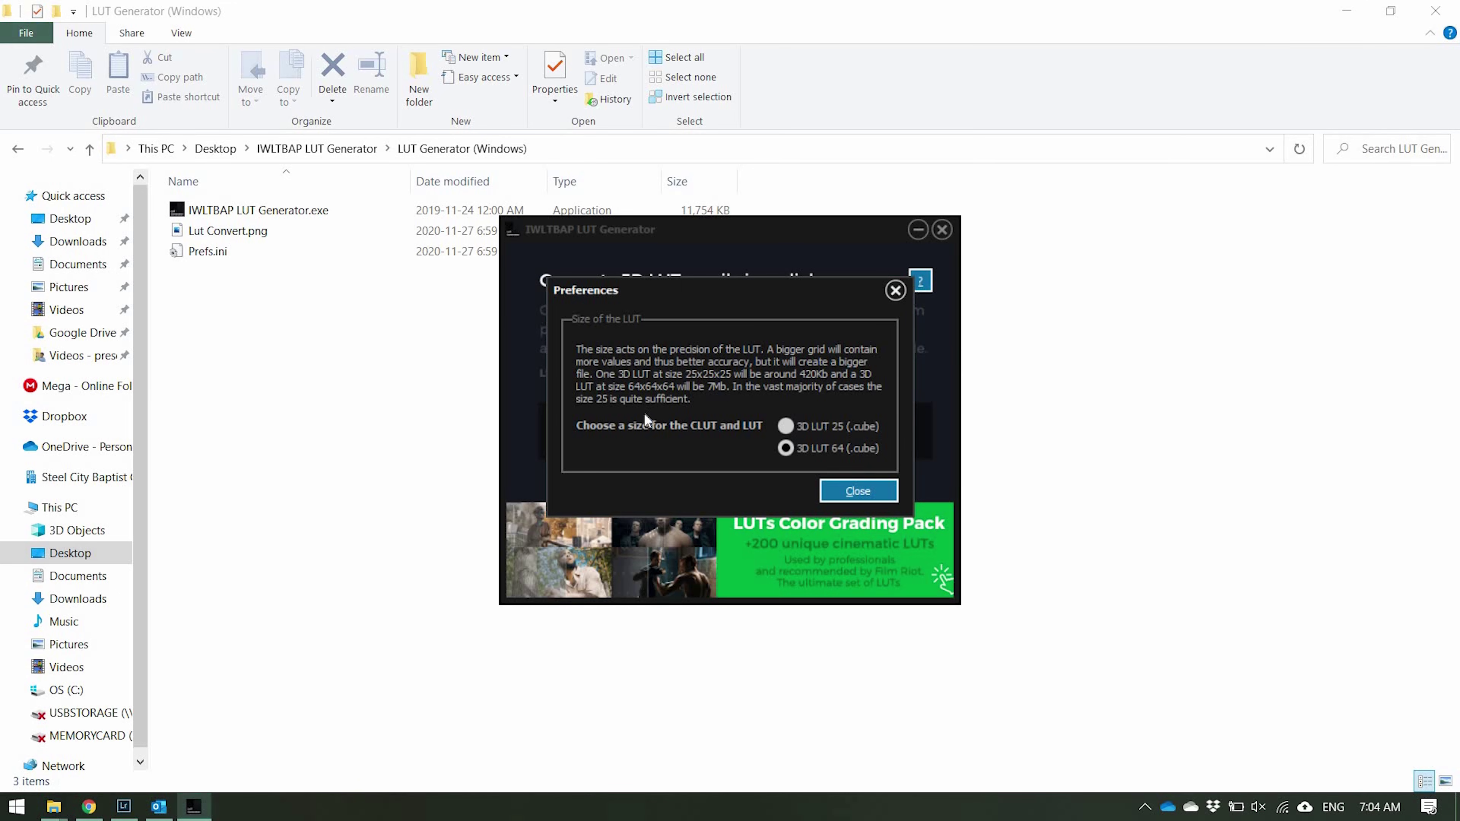
pyautogui.press('Return')
pyautogui.click(796, 457)
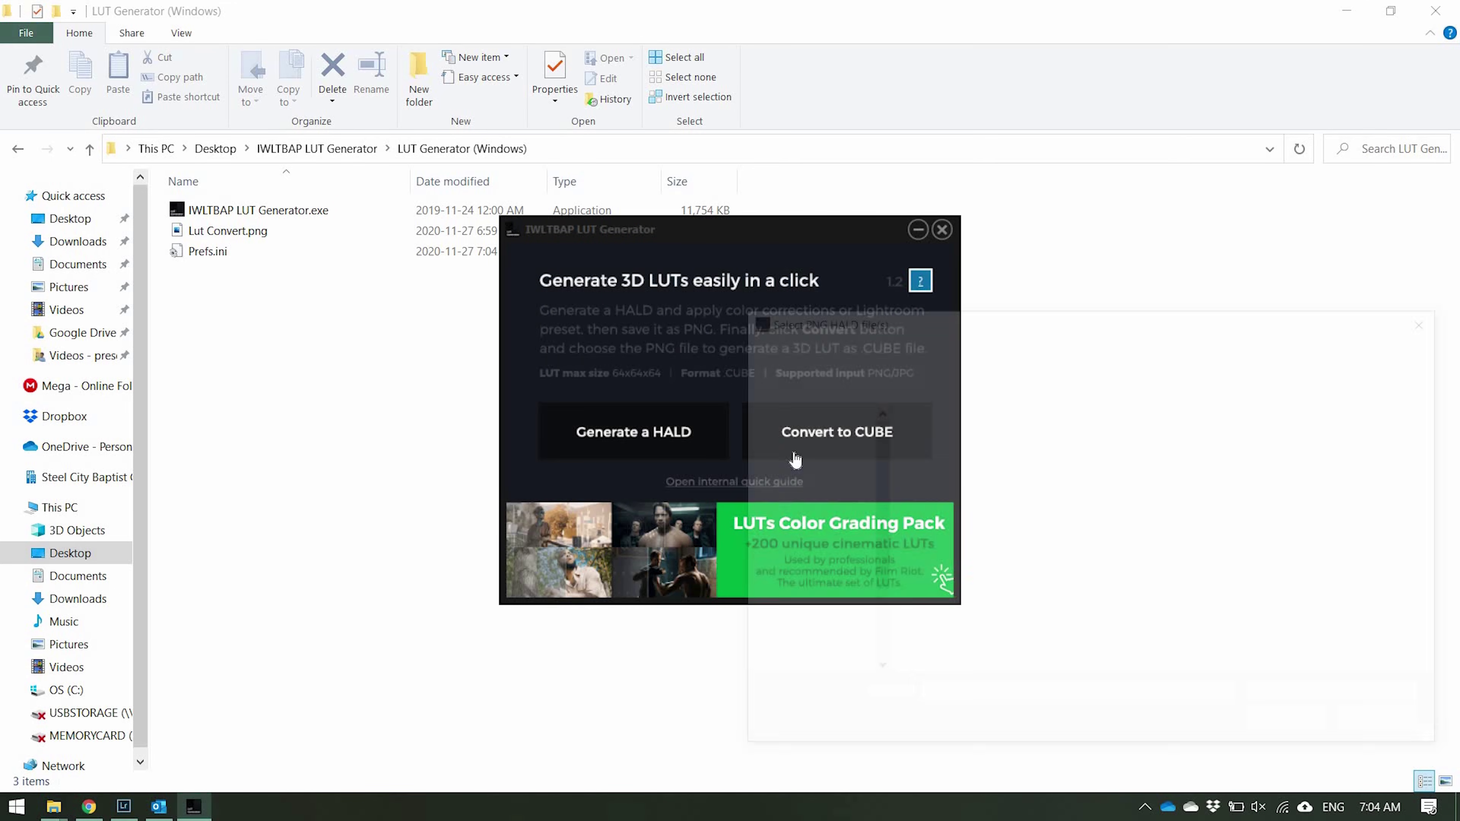
pyautogui.click(839, 467)
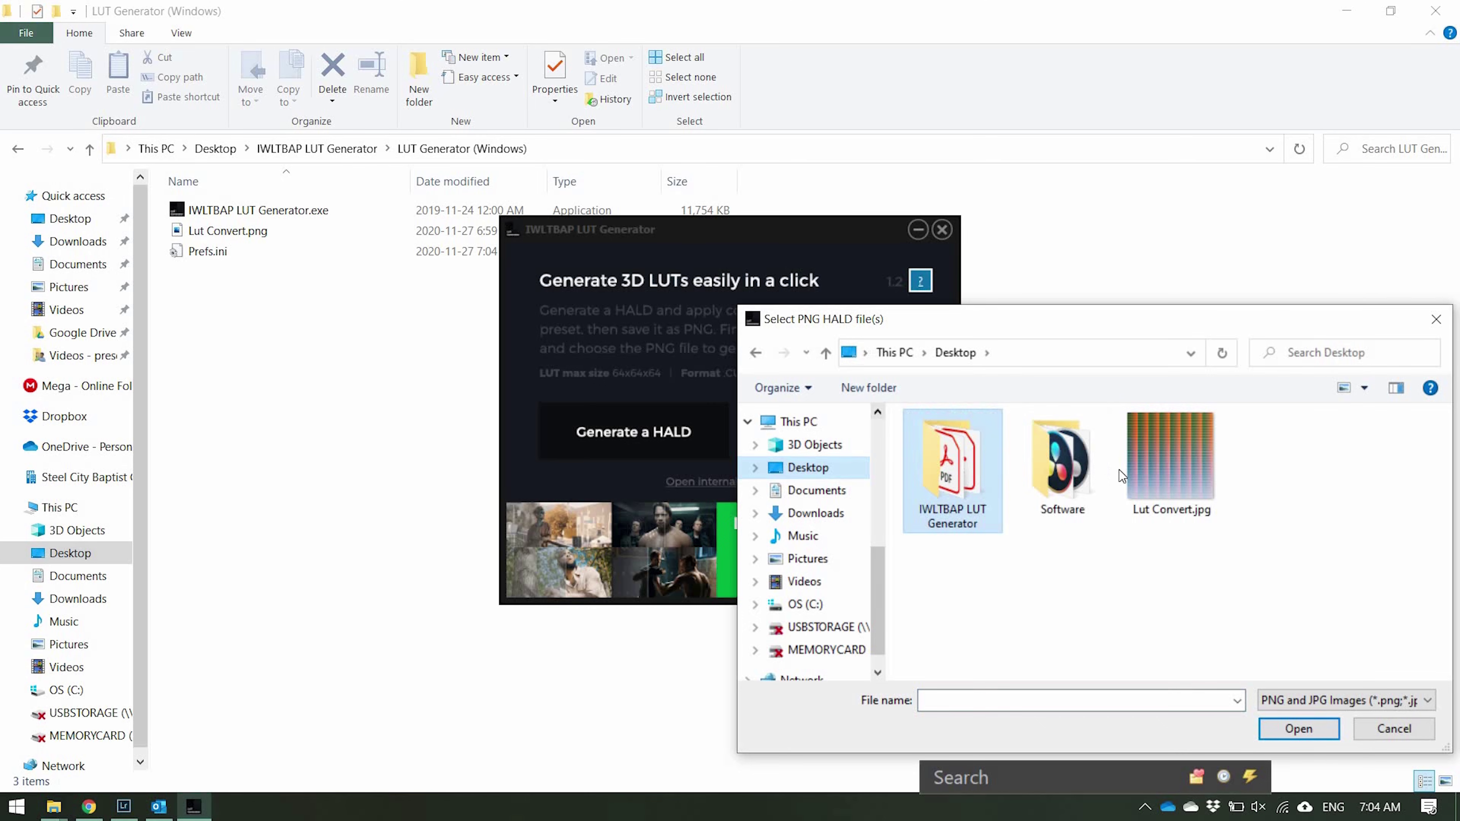
pyautogui.click(1178, 474)
pyautogui.click(1290, 729)
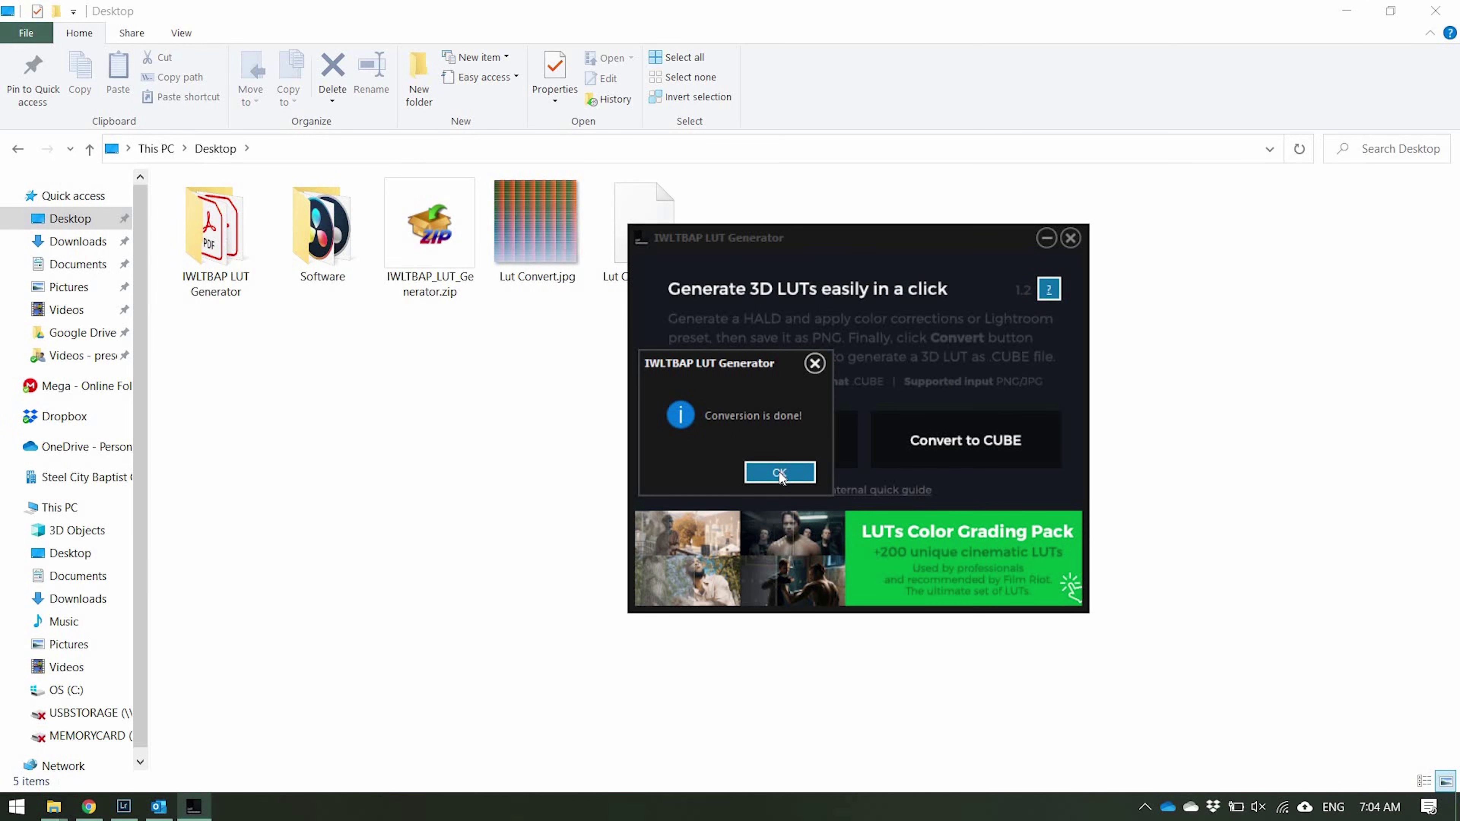
pyautogui.click(779, 472)
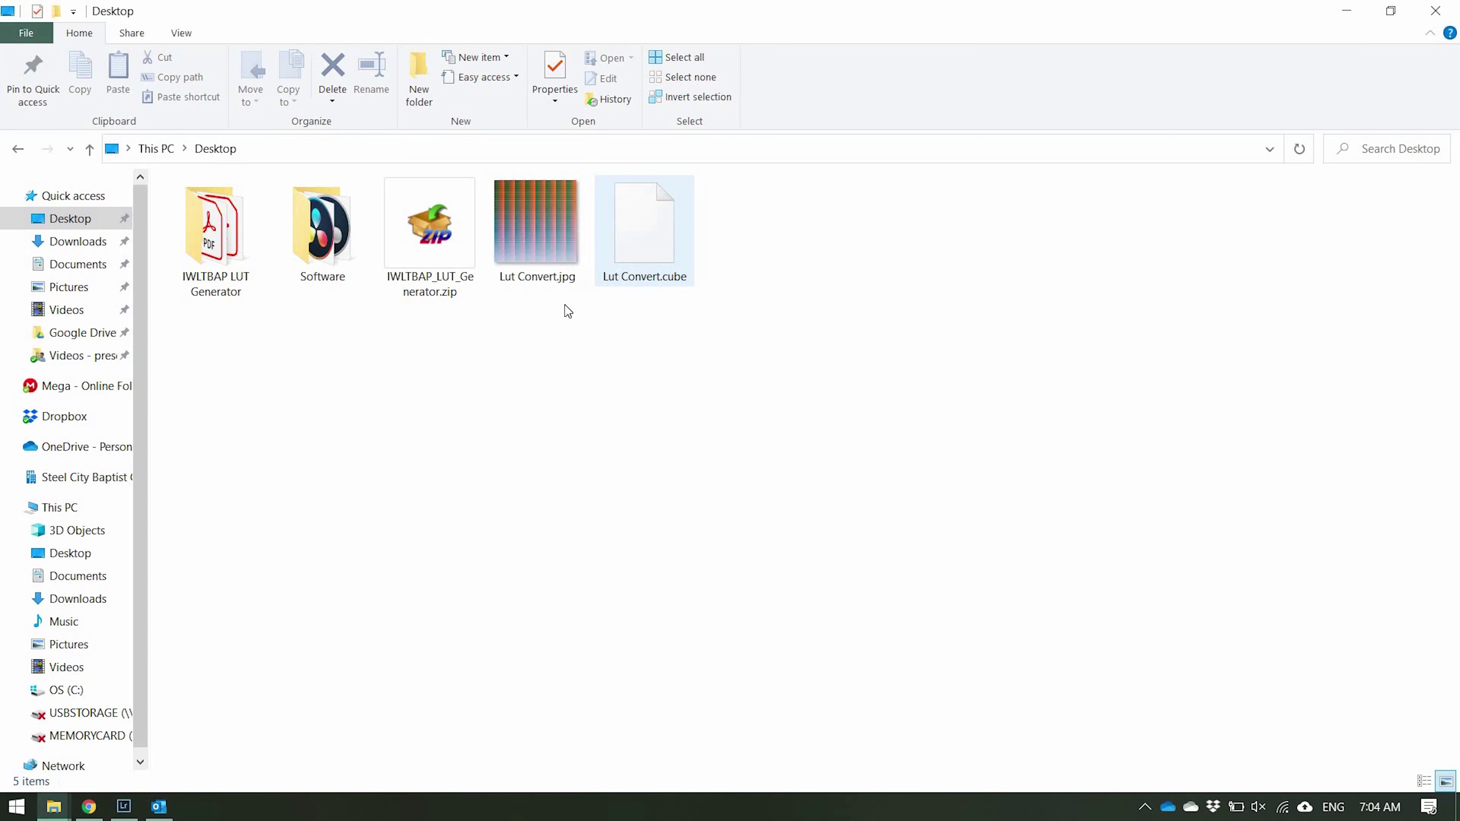
# Delete Lut Convert.jpg from the desktop, keeping Lut Convert.cube, and switch to DaVinci Resolve.
pyautogui.doubleClick(523, 237)
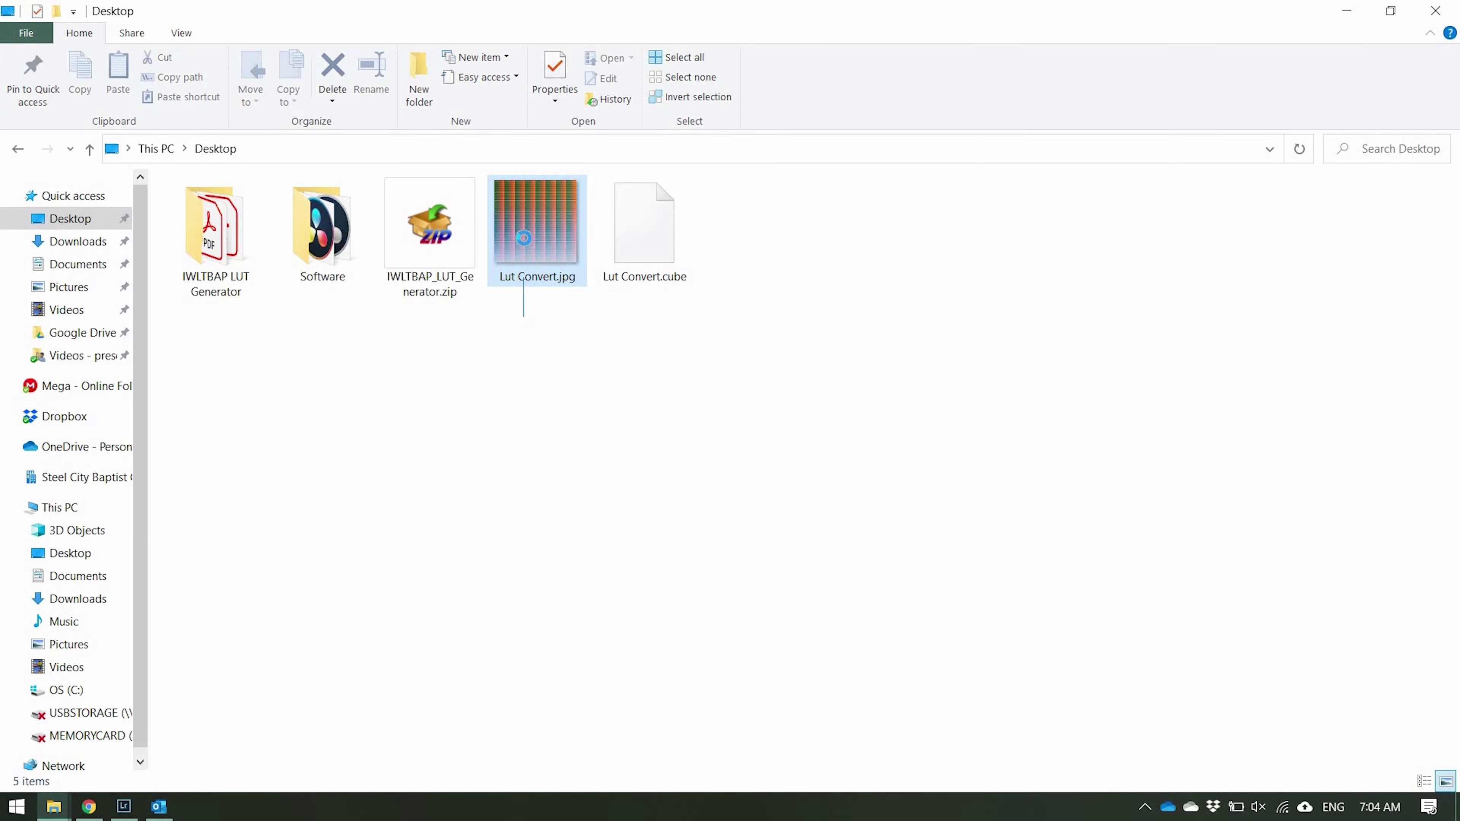
pyautogui.press('Delete')
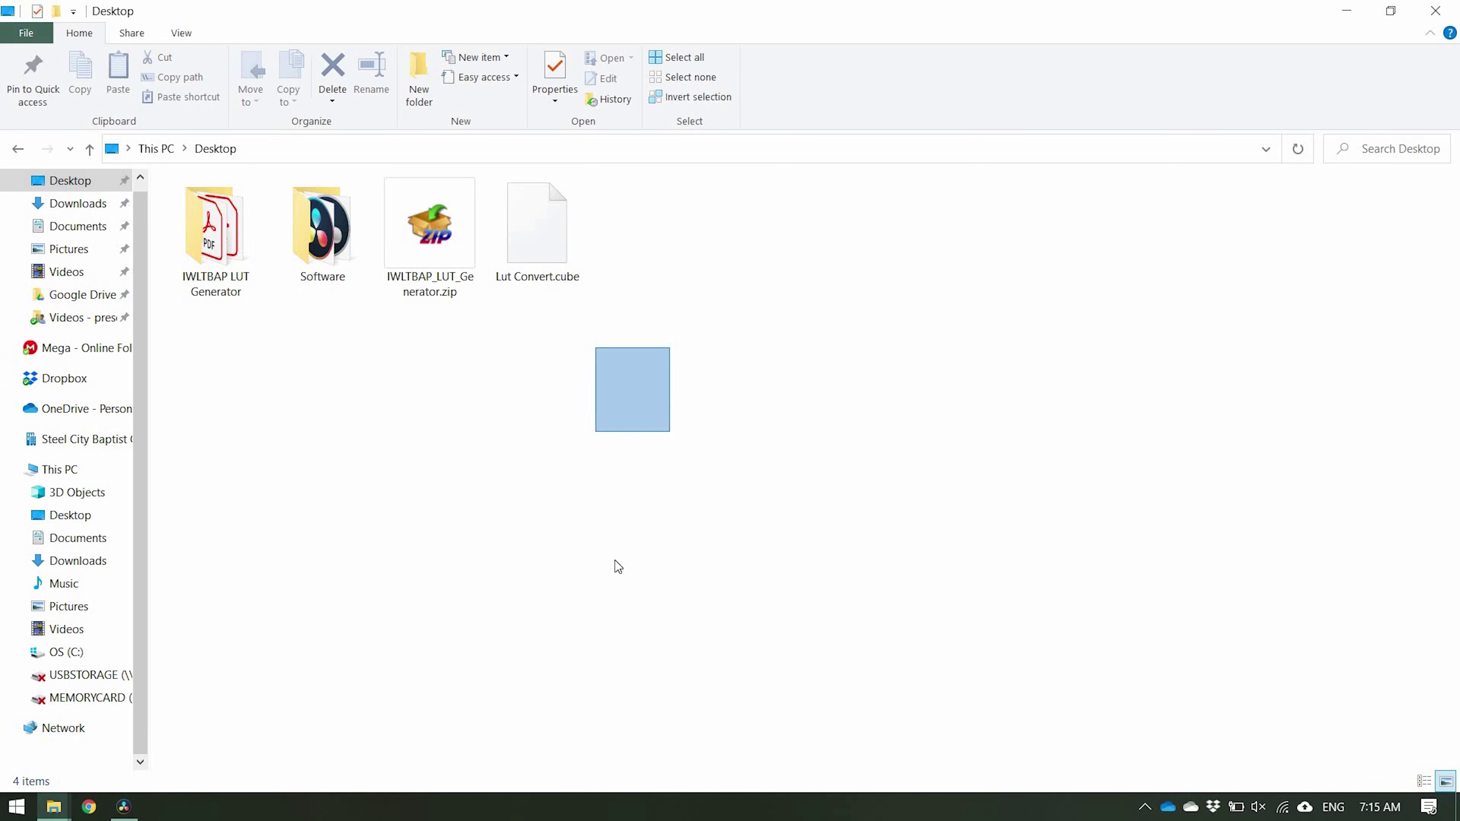
pyautogui.press('super')
pyautogui.write('res\\')
pyautogui.press('BackSpace')
pyautogui.write('o')
pyautogui.press('BackSpace')
pyautogui.press('BackSpace')
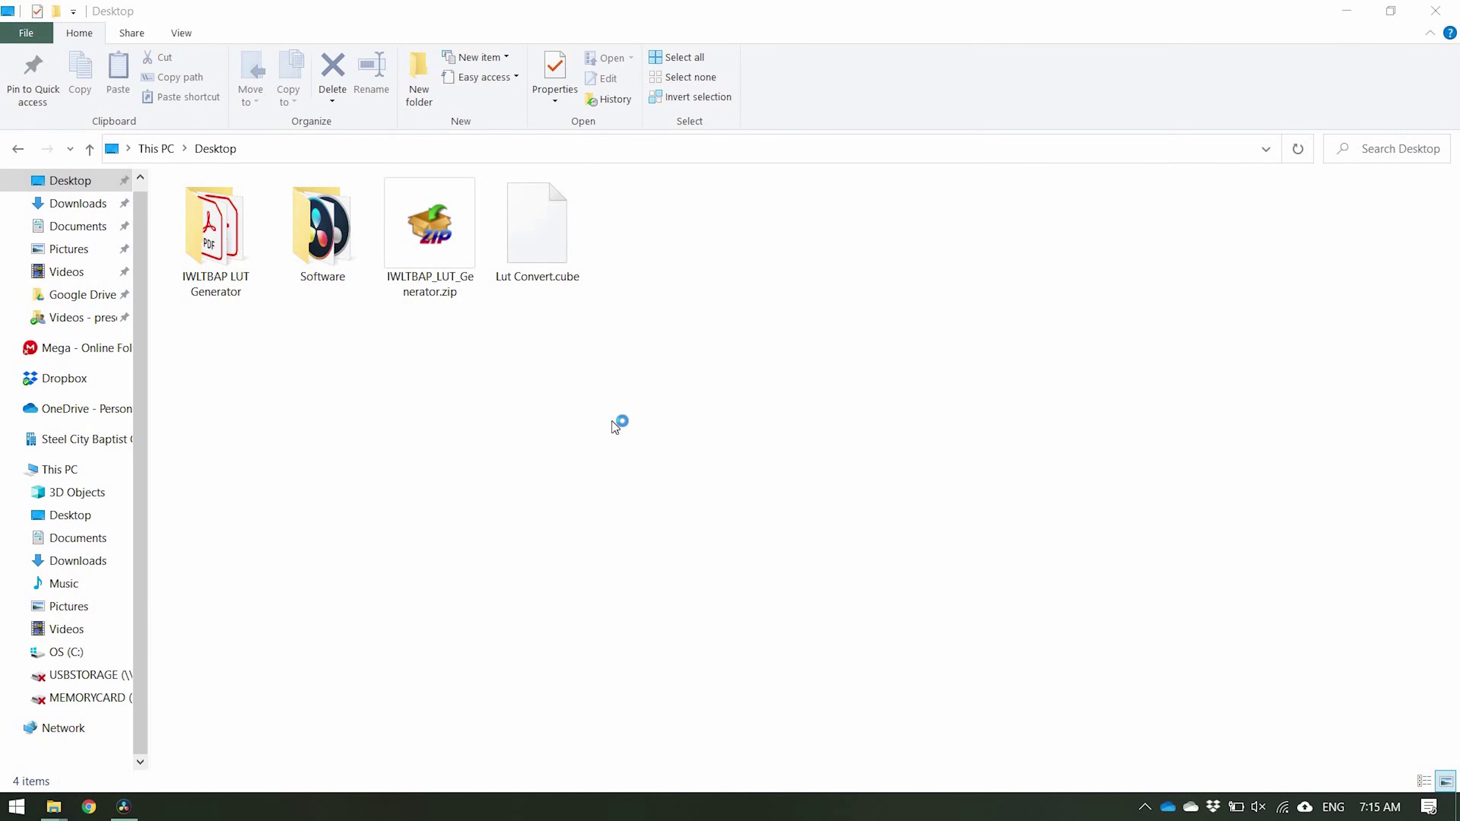
pyautogui.click(131, 814)
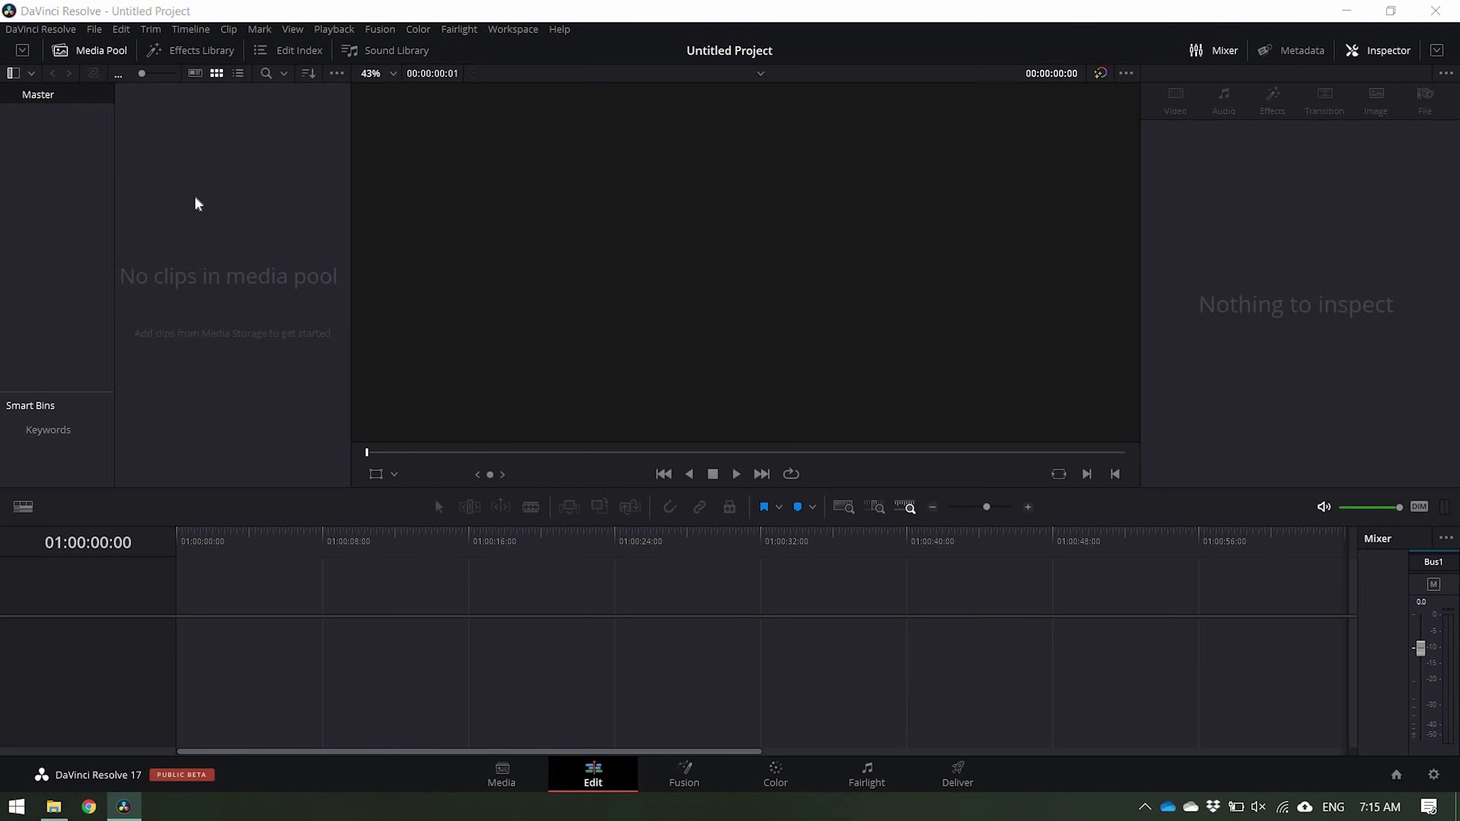
# Import C0201.MP4 from Videos, accept the frame rate change, and place it on the timeline.
pyautogui.doubleClick(197, 204)
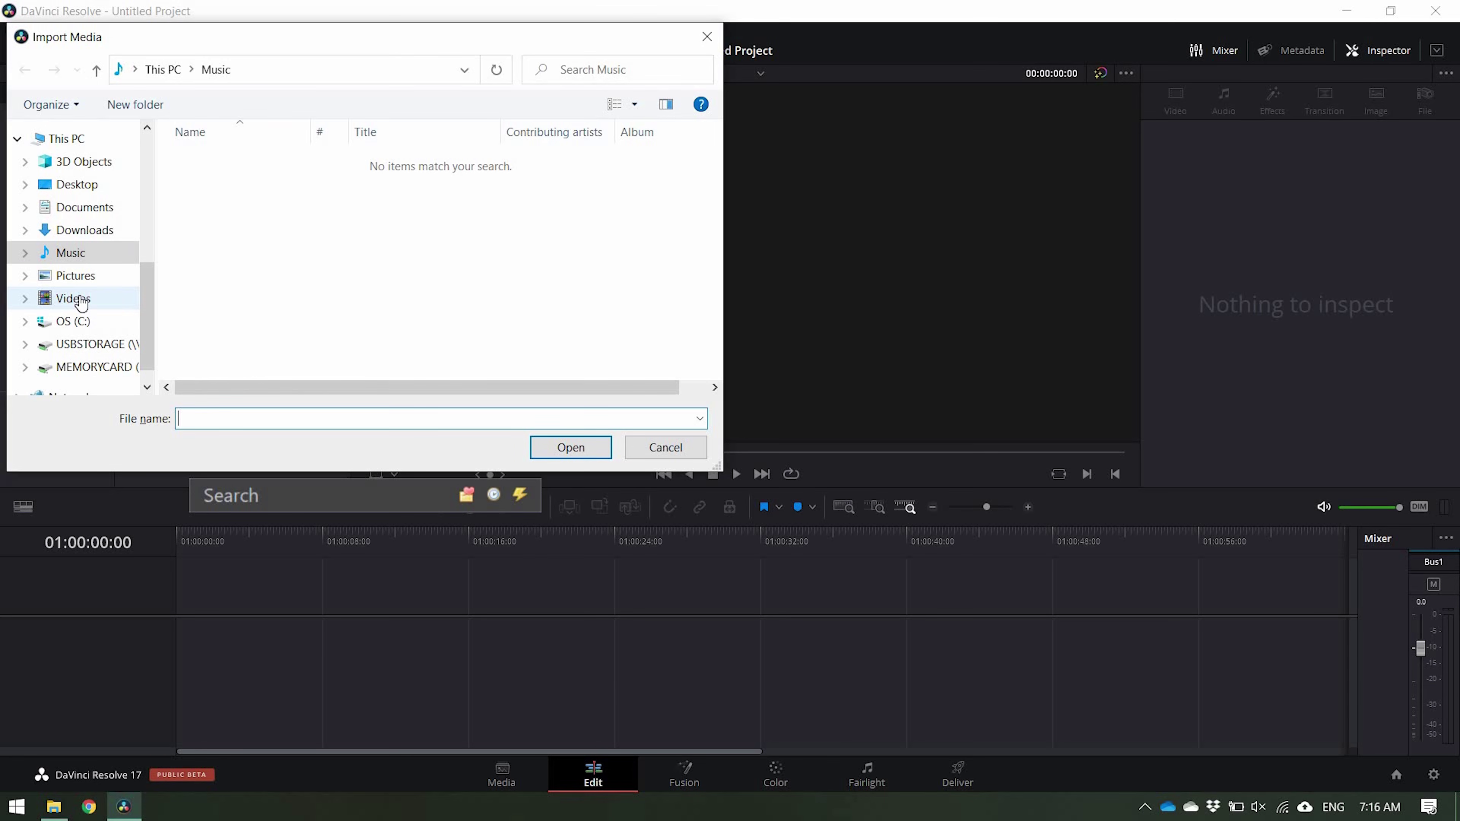
pyautogui.click(81, 304)
pyautogui.doubleClick(648, 285)
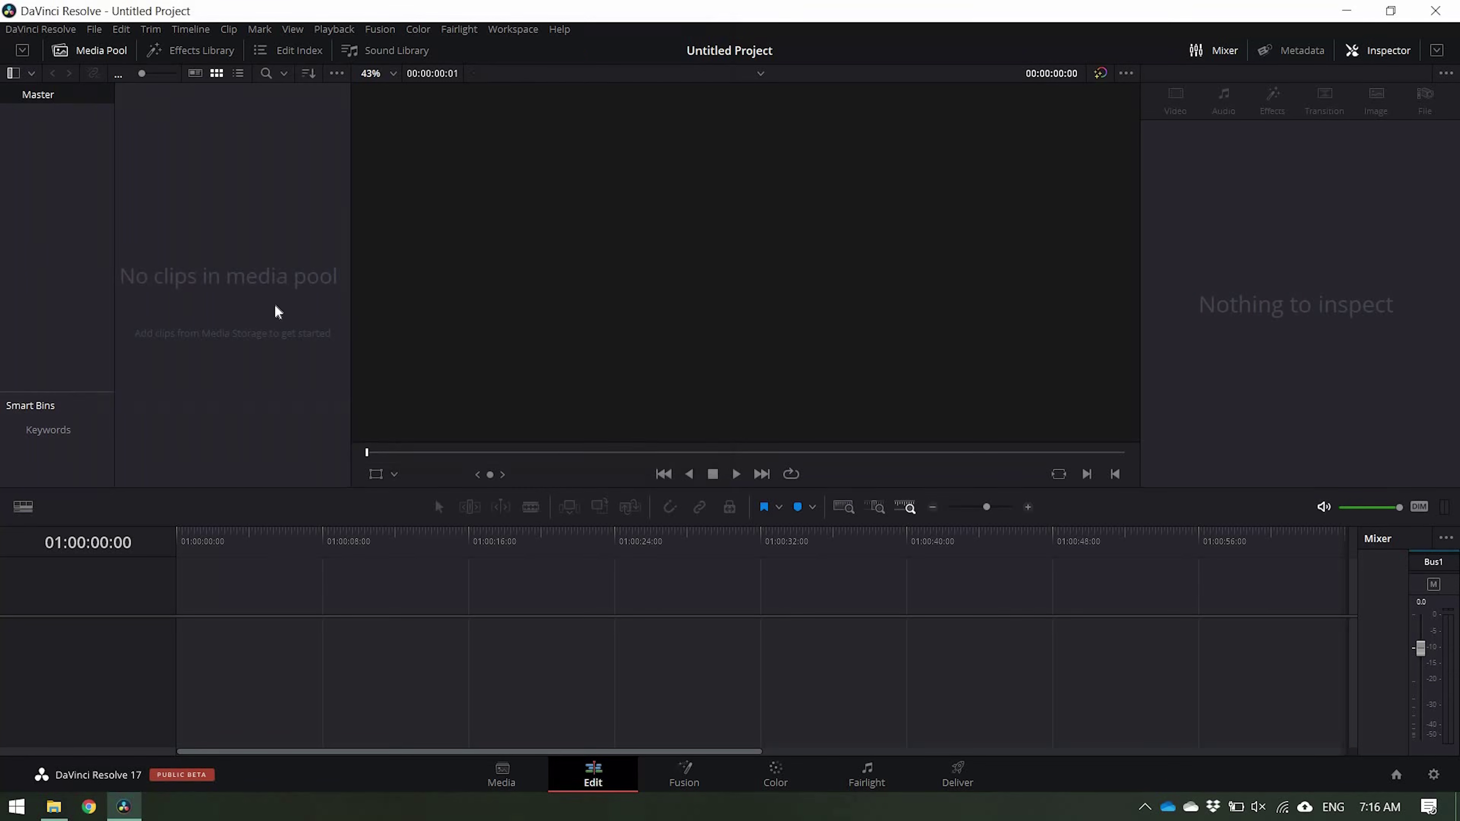
pyautogui.click(857, 468)
pyautogui.moveTo(172, 123); pyautogui.dragTo(228, 642)
pyautogui.click(954, 538)
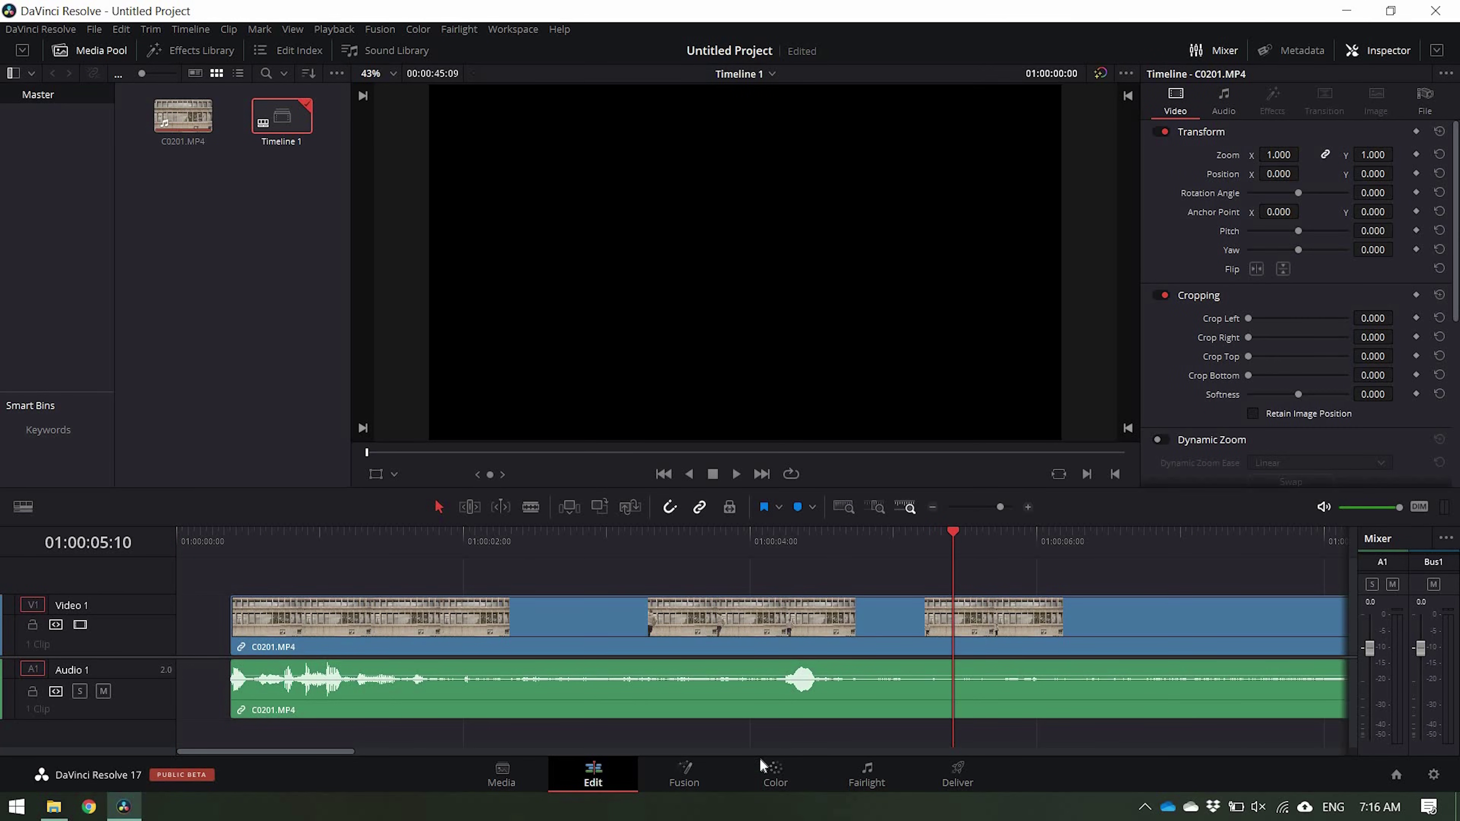
pyautogui.press('Home')
# On the Color page, open the Blackmagic Design LUT folder's location in File Explorer.
pyautogui.click(782, 788)
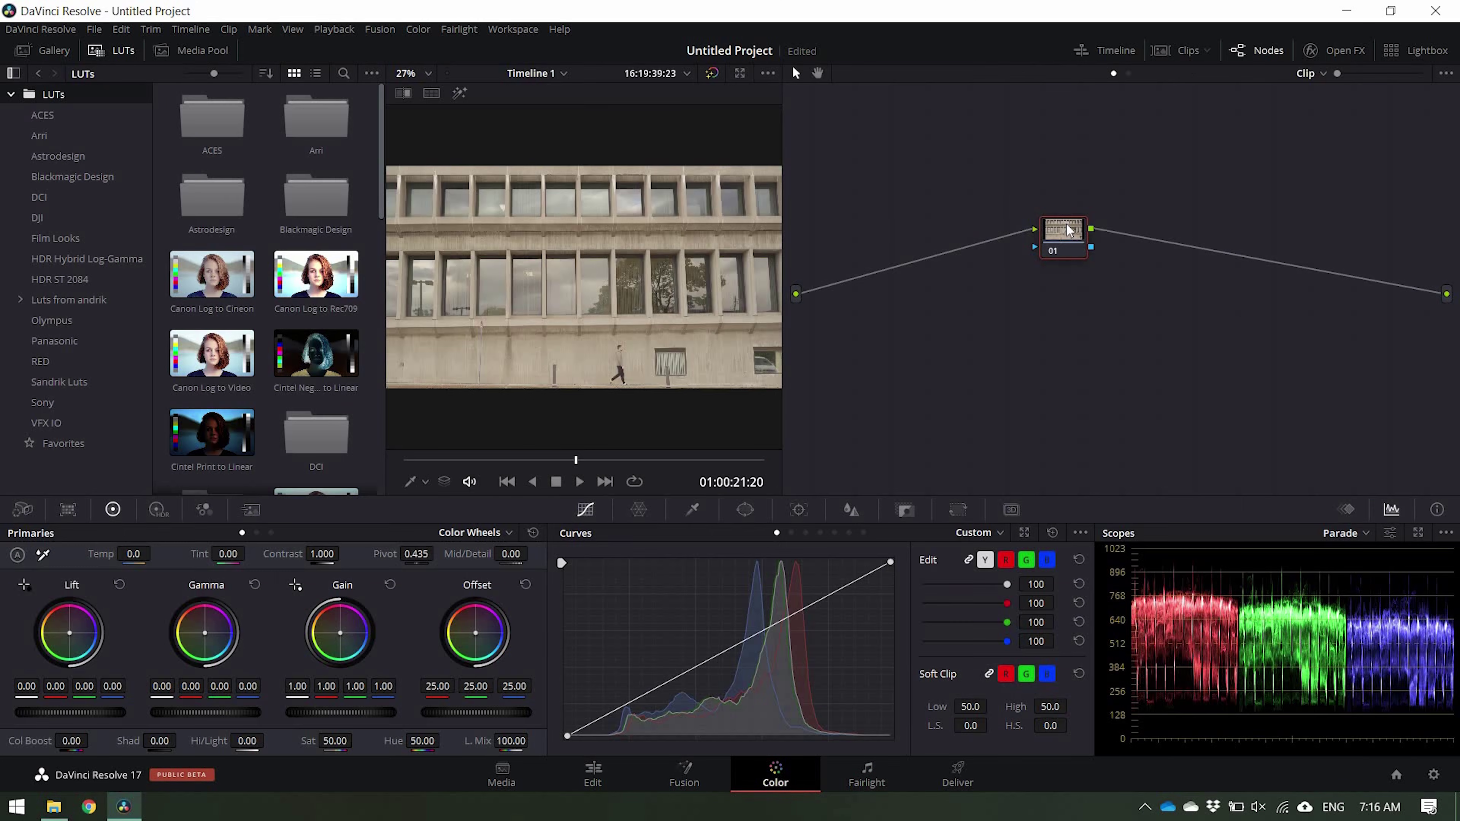
pyautogui.click(58, 173)
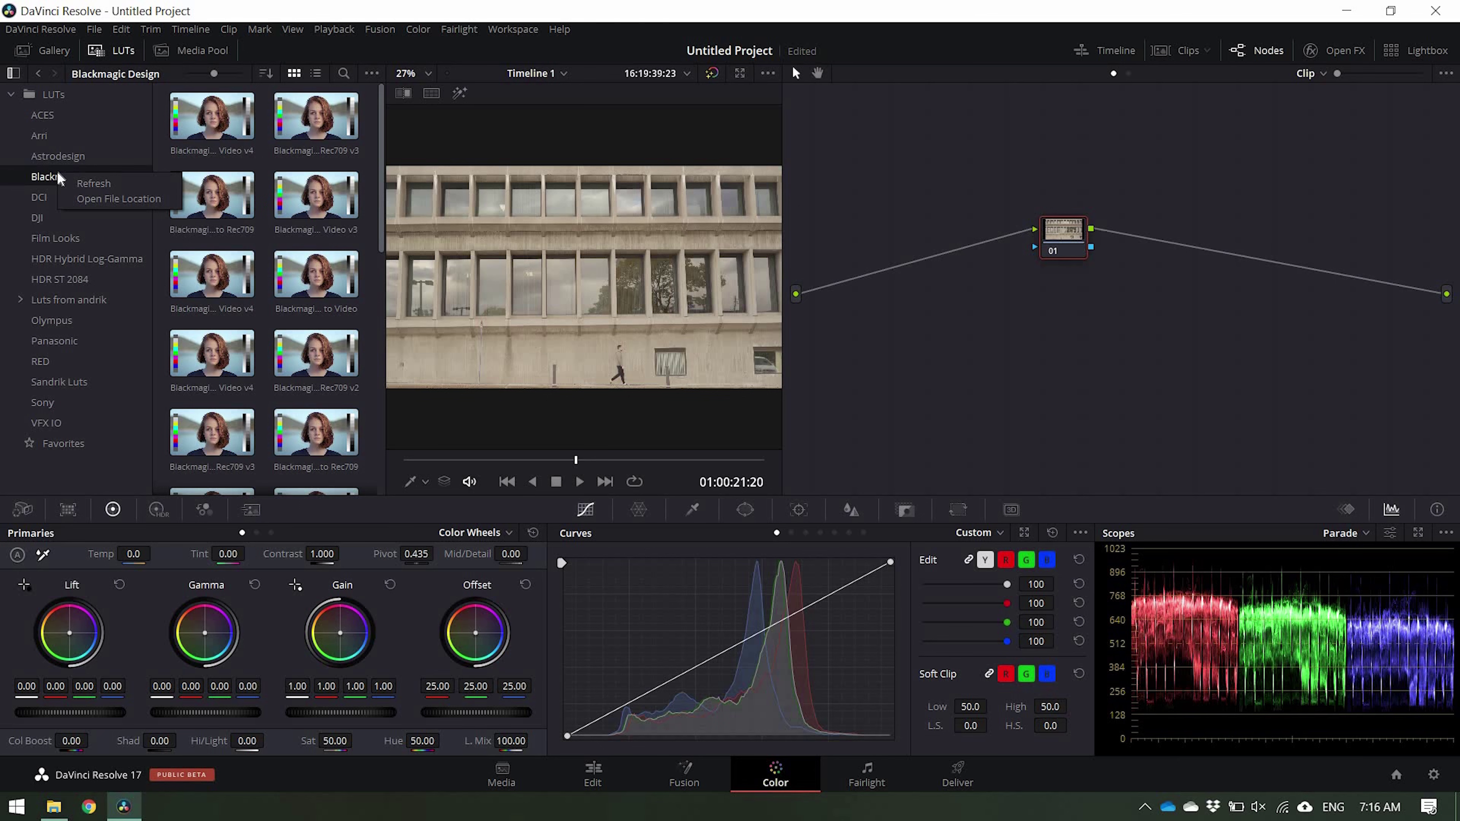
pyautogui.rightClick(94, 203)
pyautogui.click(77, 366)
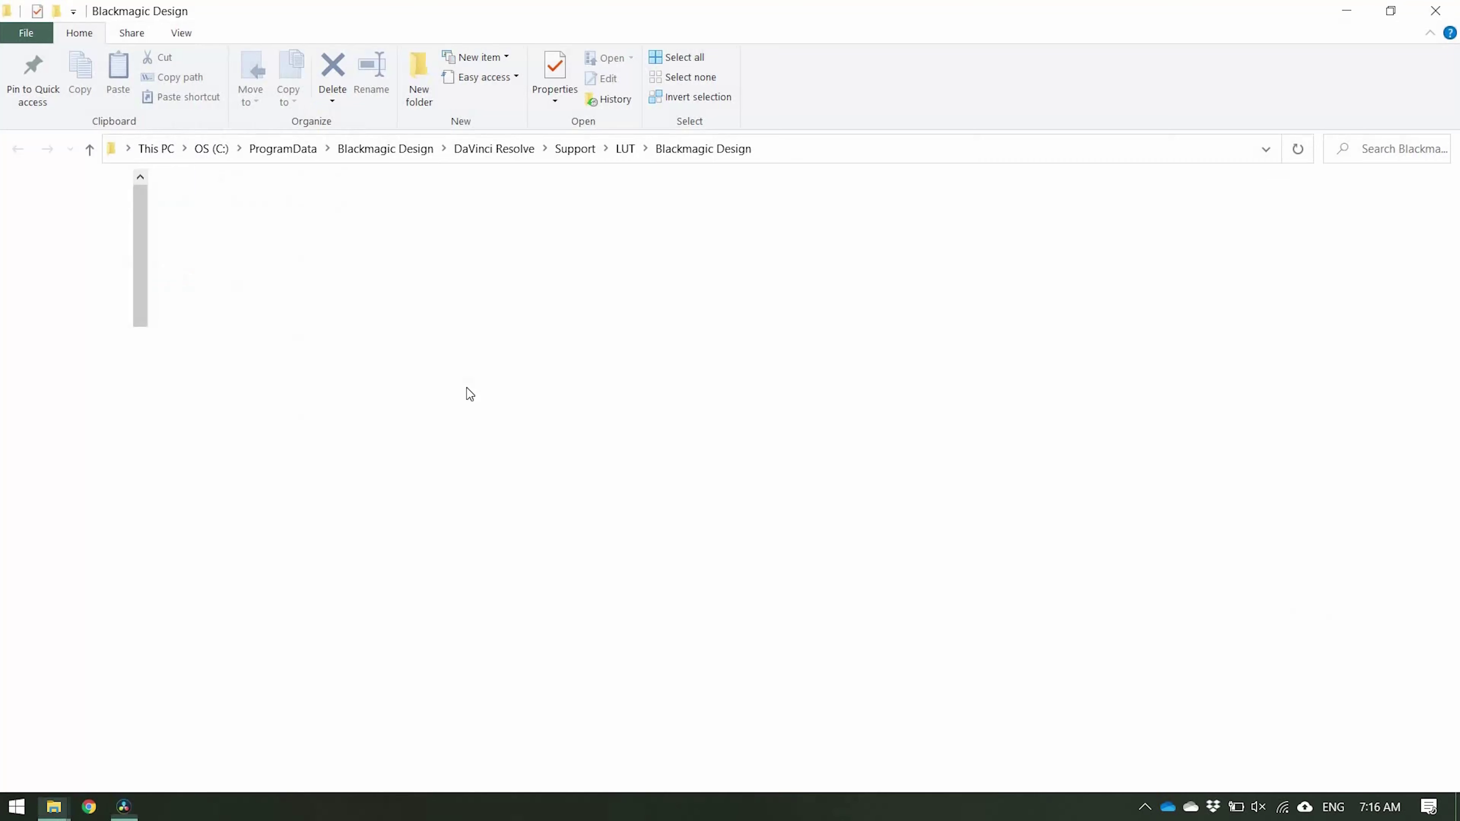
# Create a new folder named 'Lut test' in Resolve's main LUT folder and open it.
pyautogui.doubleClick(731, 249)
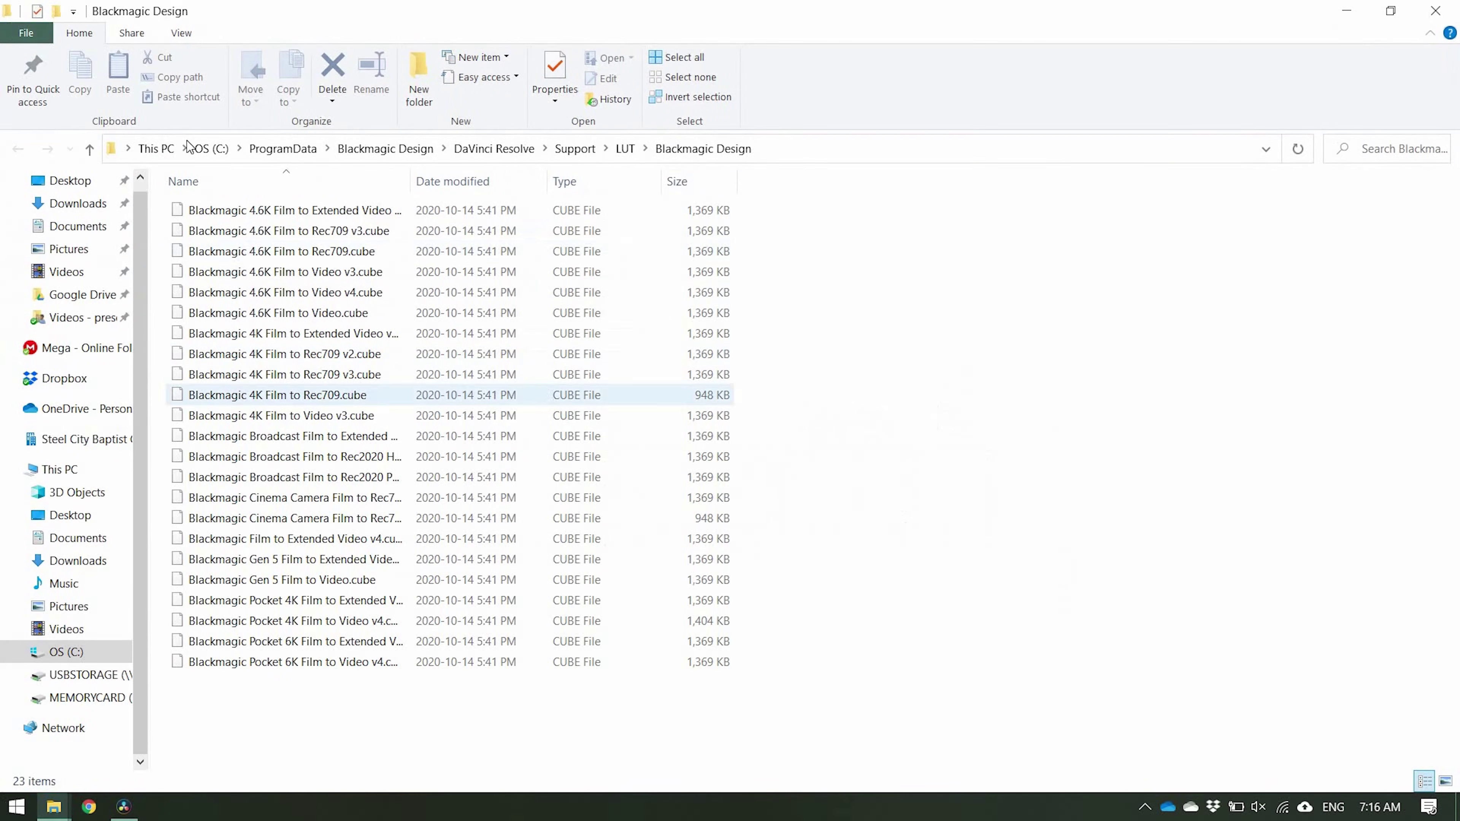
pyautogui.click(631, 154)
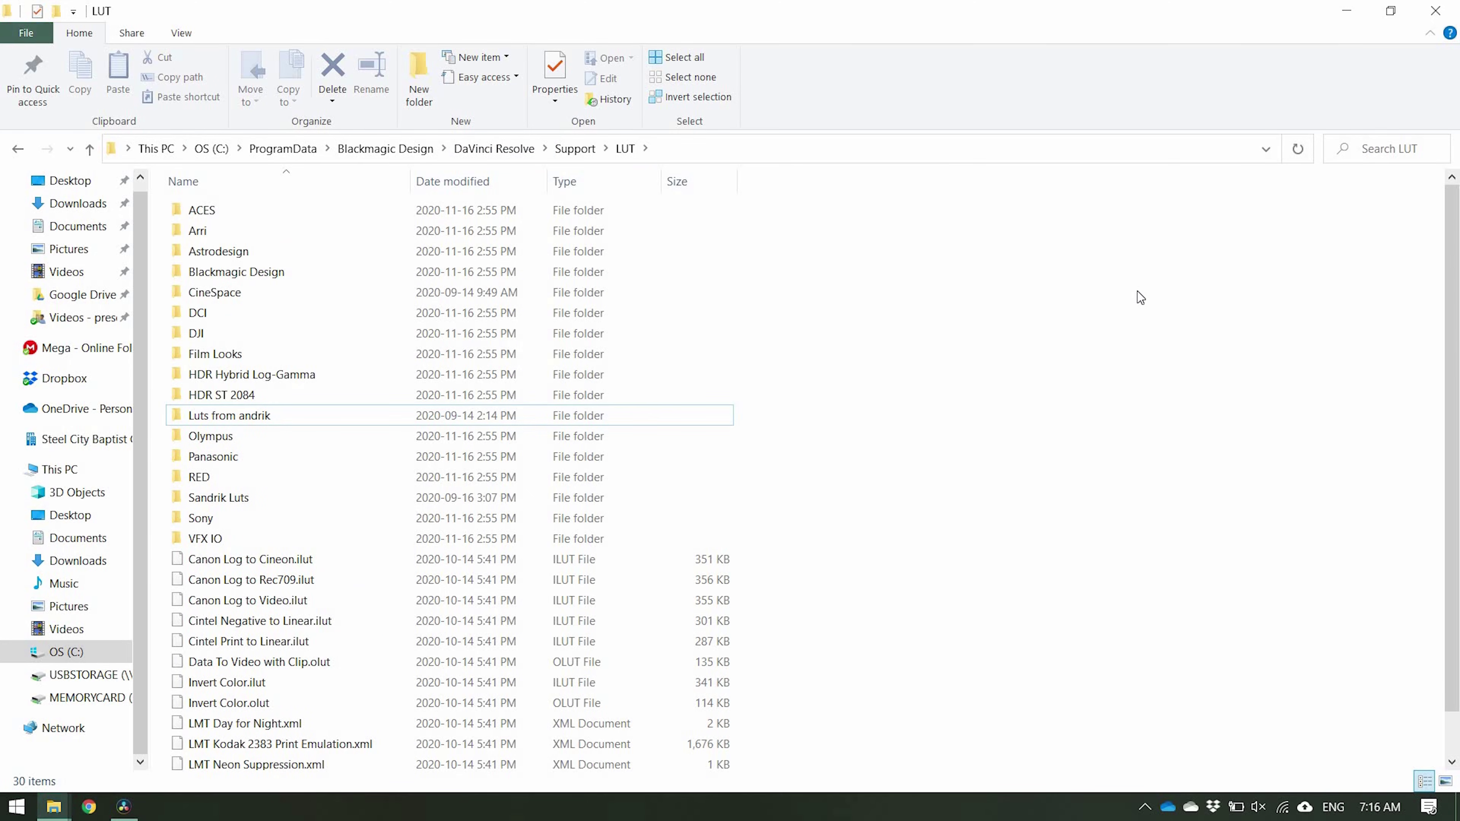
pyautogui.hotkey('ctrl', 'shift', 'n')
pyautogui.write('Lut test')
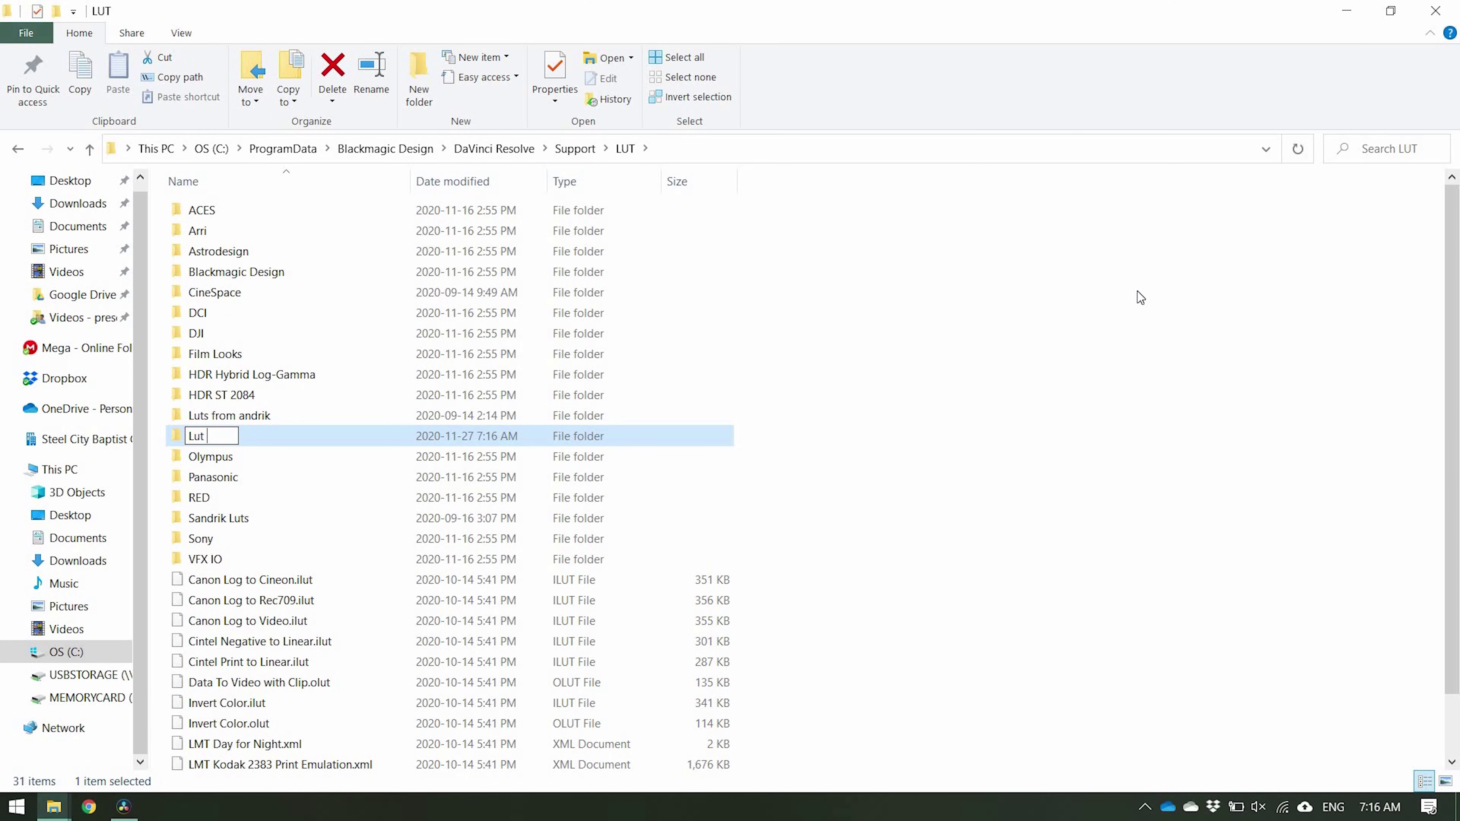
pyautogui.press('Return')
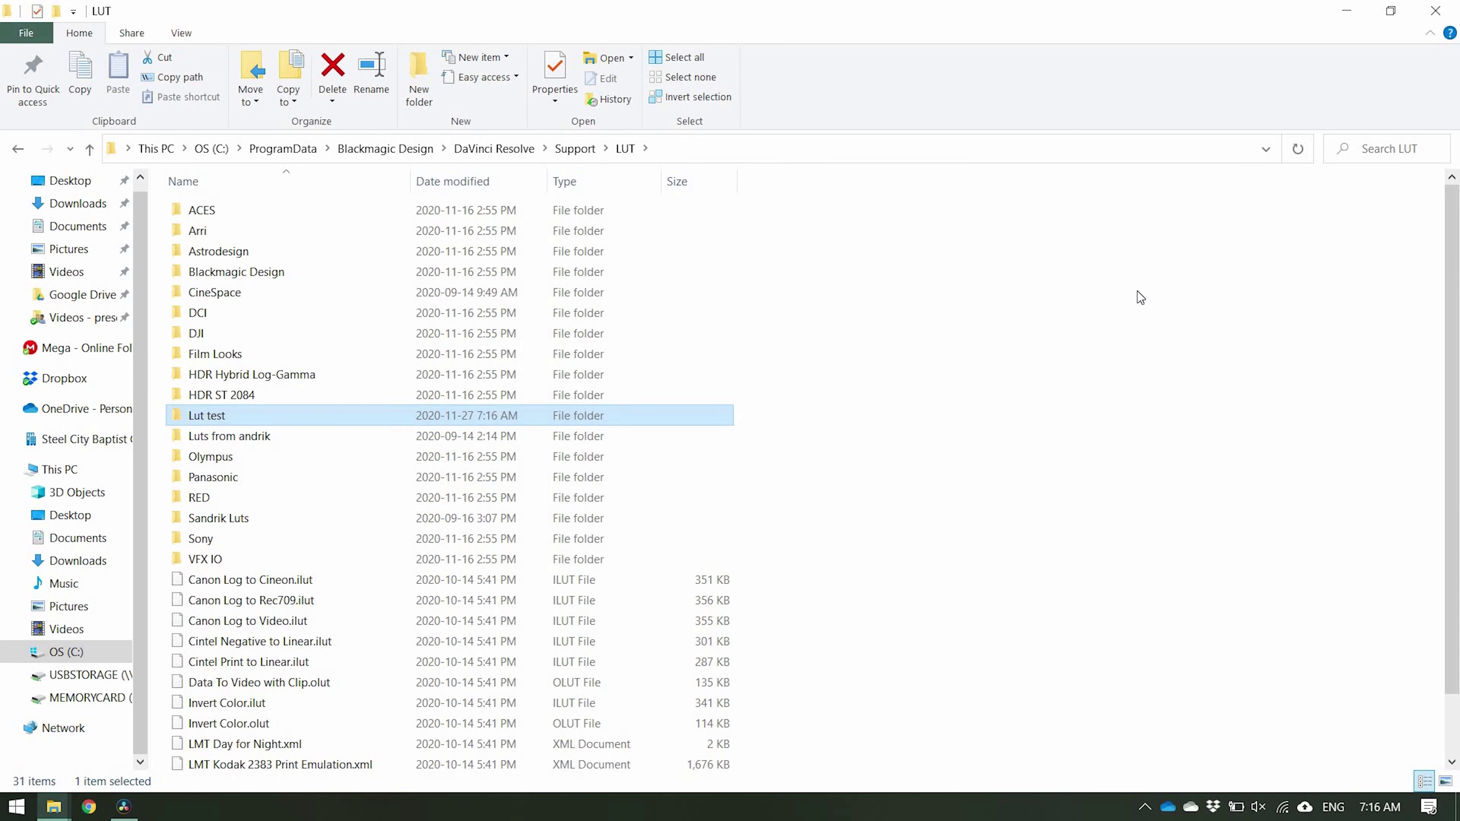
pyautogui.press('Return')
# Move Lut Convert.cube from the Desktop into the Lut test folder.
pyautogui.hotkey('alt', 'Tab')
pyautogui.hotkey('alt', 'Tab')
pyautogui.moveTo(540, 242); pyautogui.dragTo(533, 320)
pyautogui.hotkey('alt', 'Tab')
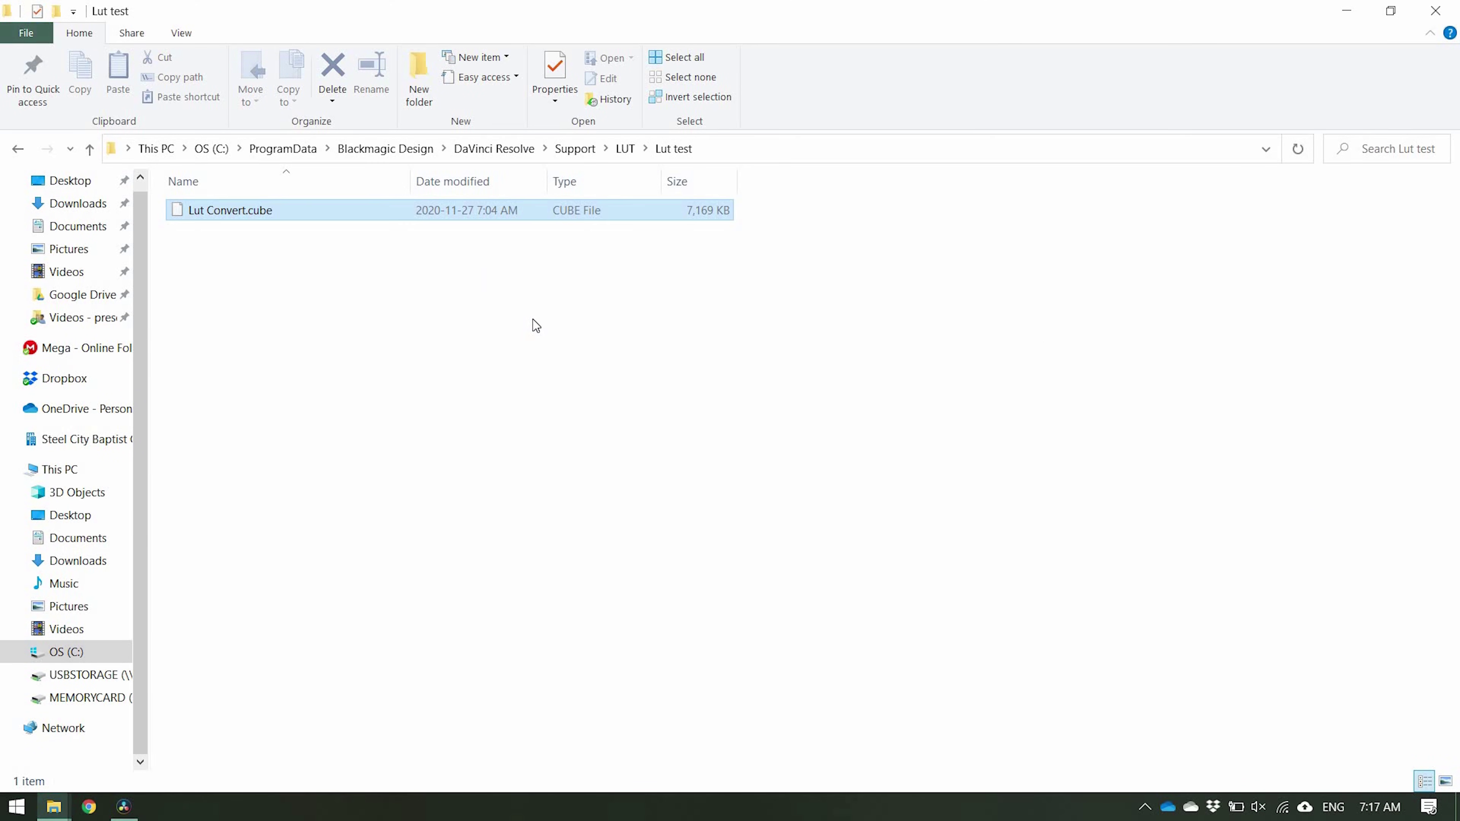
pyautogui.click(720, 341)
pyautogui.hotkey('alt', 'Tab')
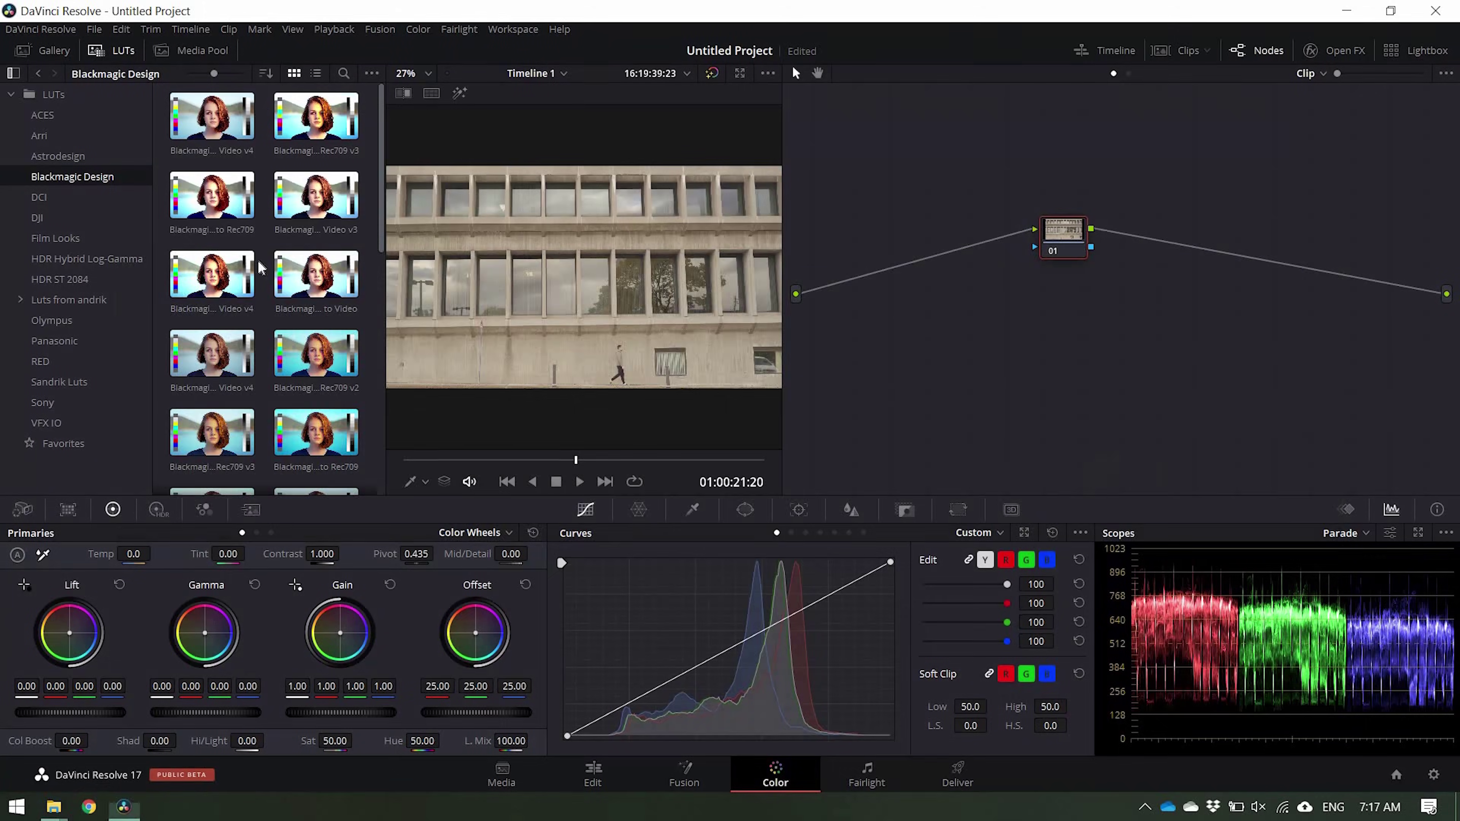
# Refresh the LUT list and apply Lut Convert from the Lut test folder to node 01.
pyautogui.rightClick(67, 242)
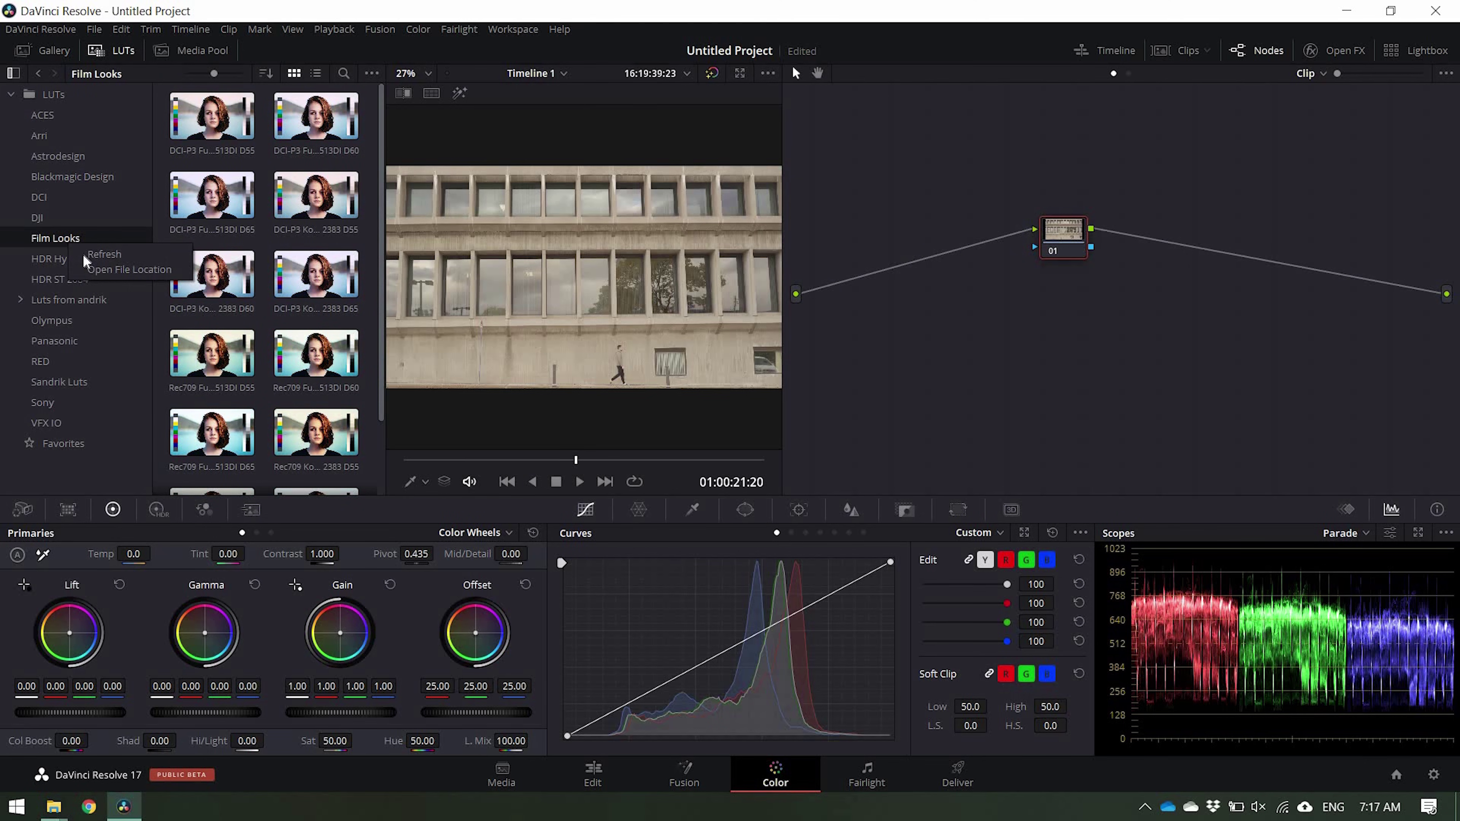
pyautogui.click(83, 254)
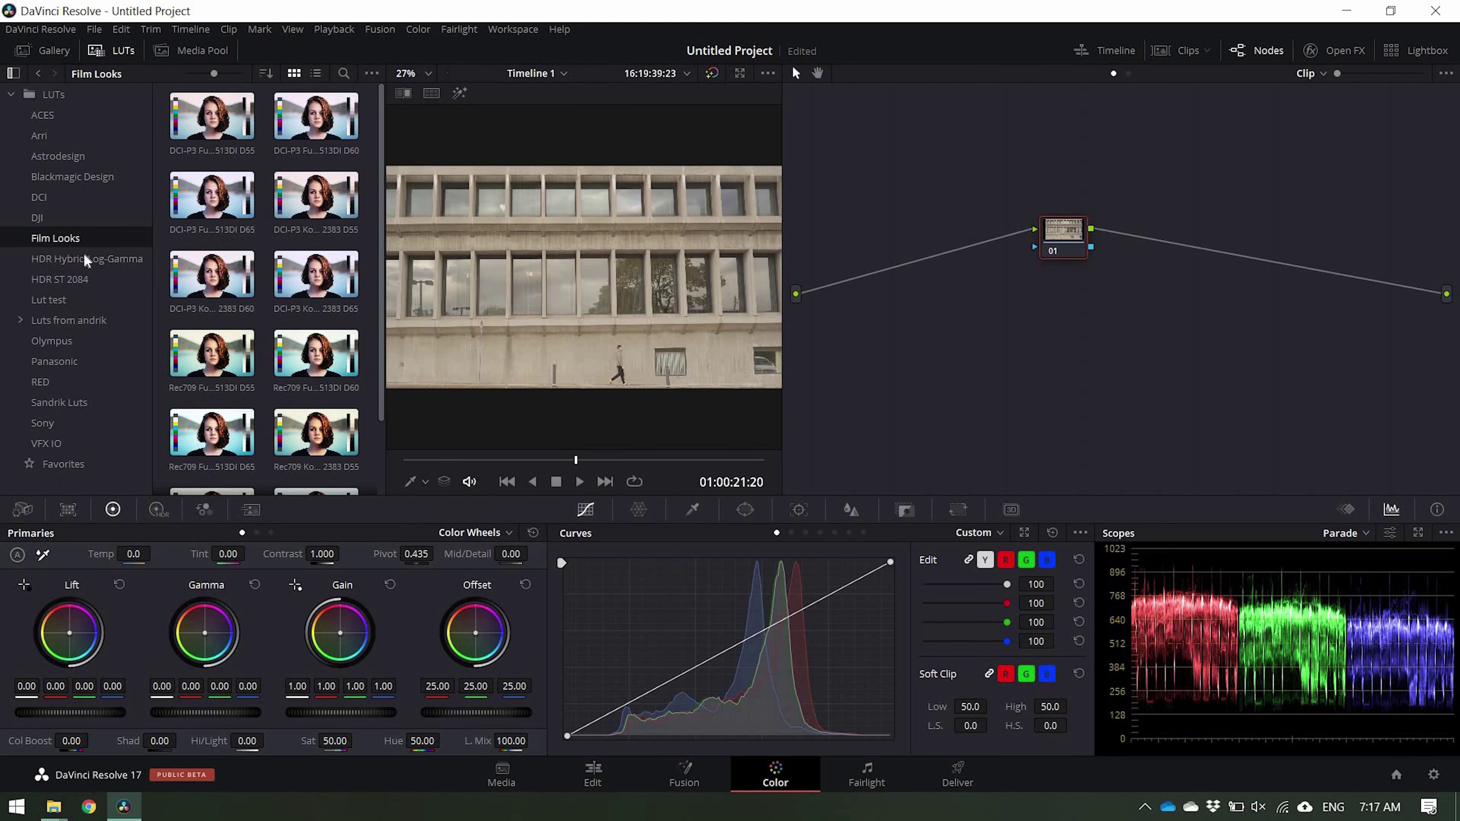
pyautogui.click(49, 300)
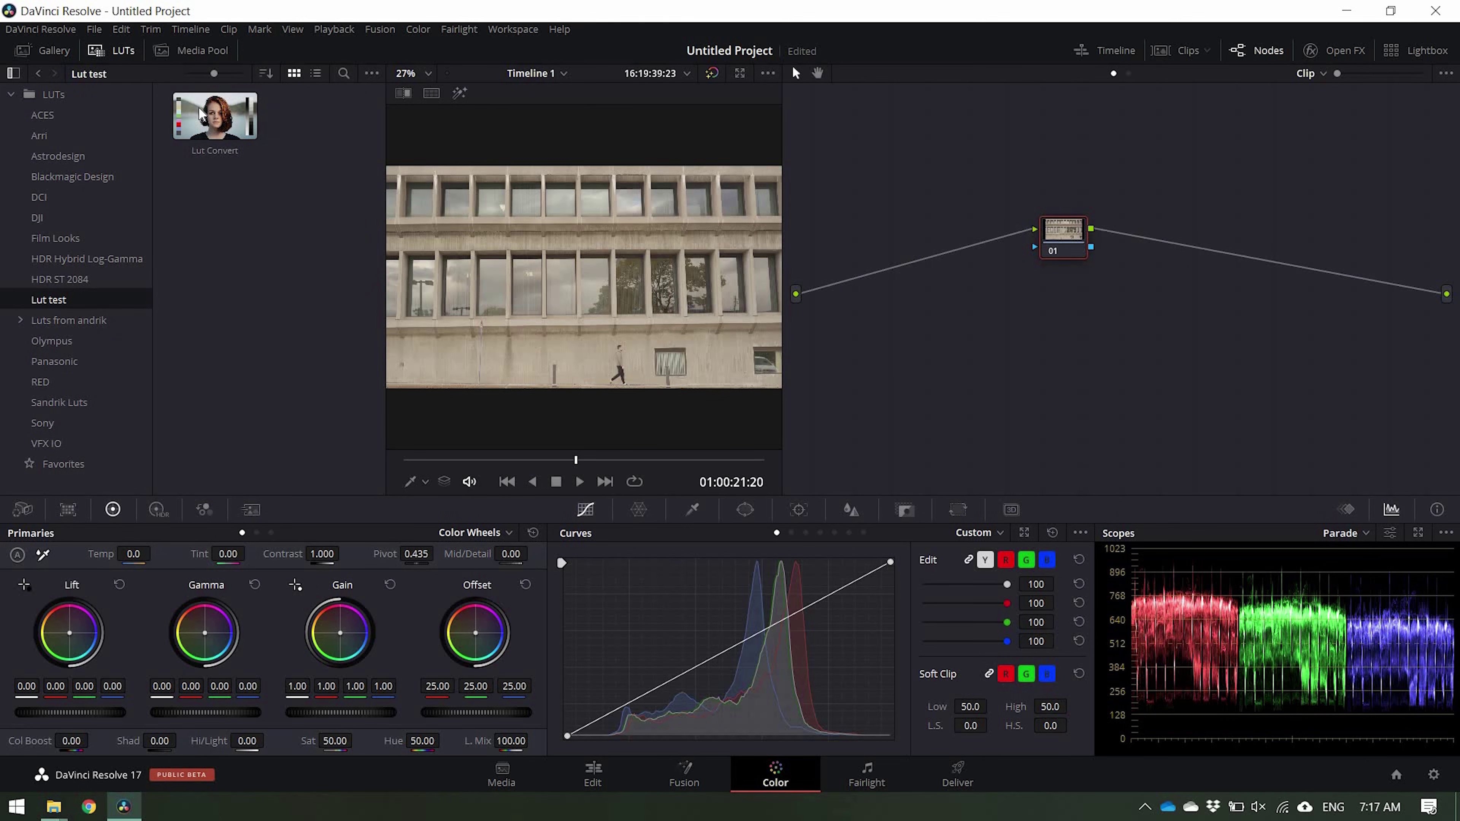
pyautogui.moveTo(201, 113); pyautogui.dragTo(1060, 233)
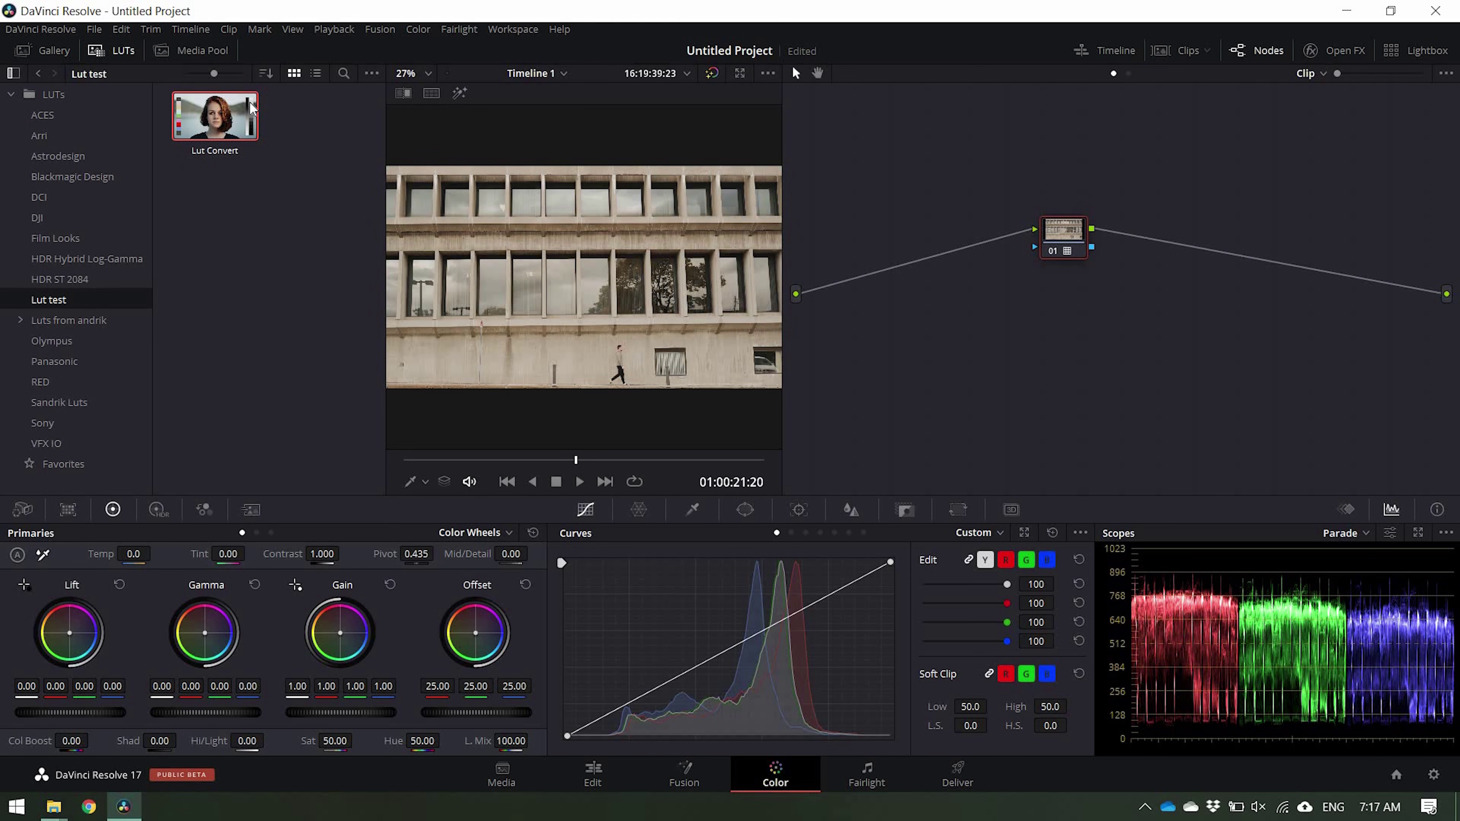
pyautogui.click(98, 50)
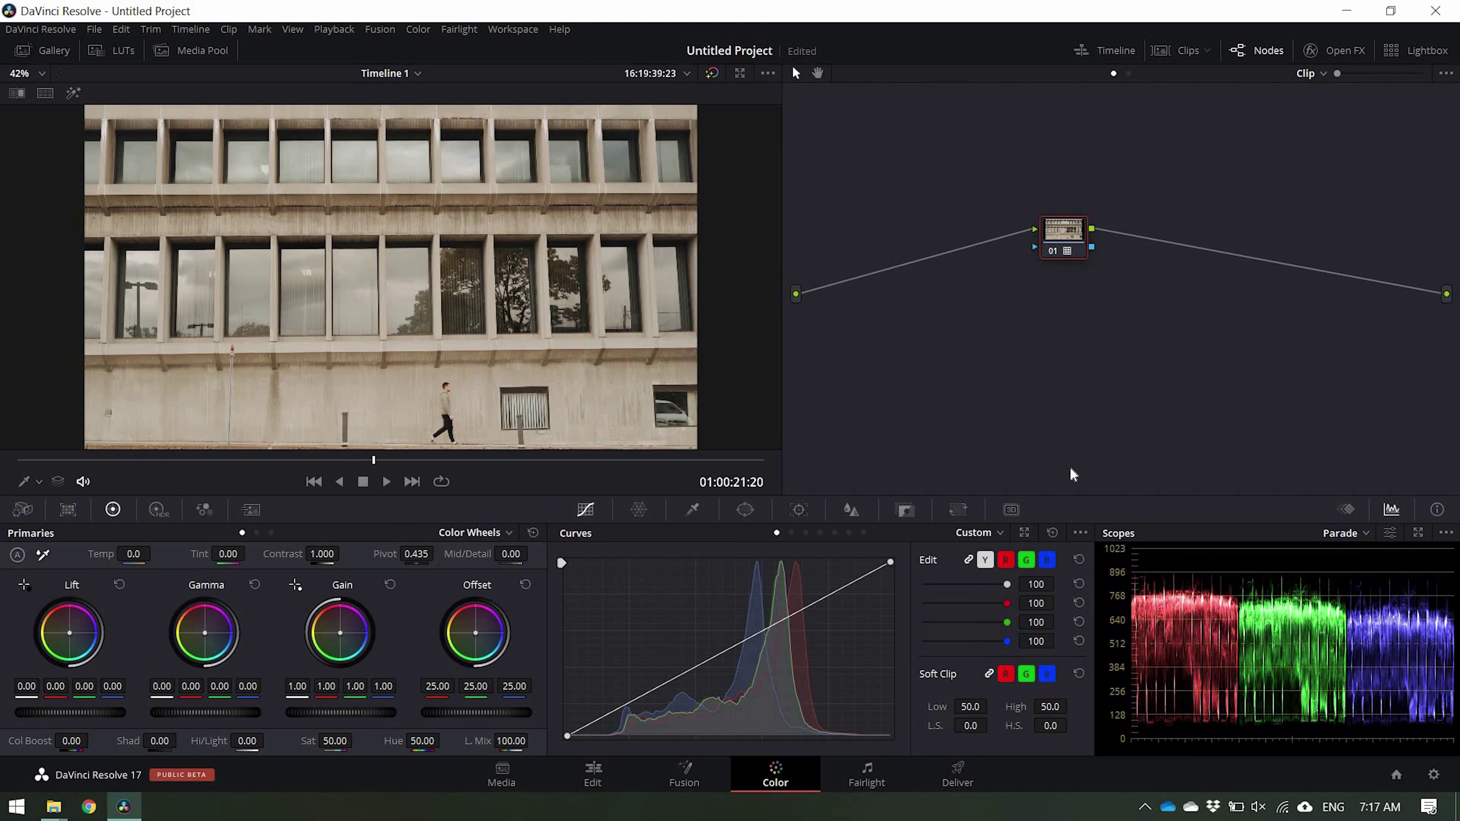
# Set the node's Key Output Gain to 0.6.
pyautogui.click(907, 511)
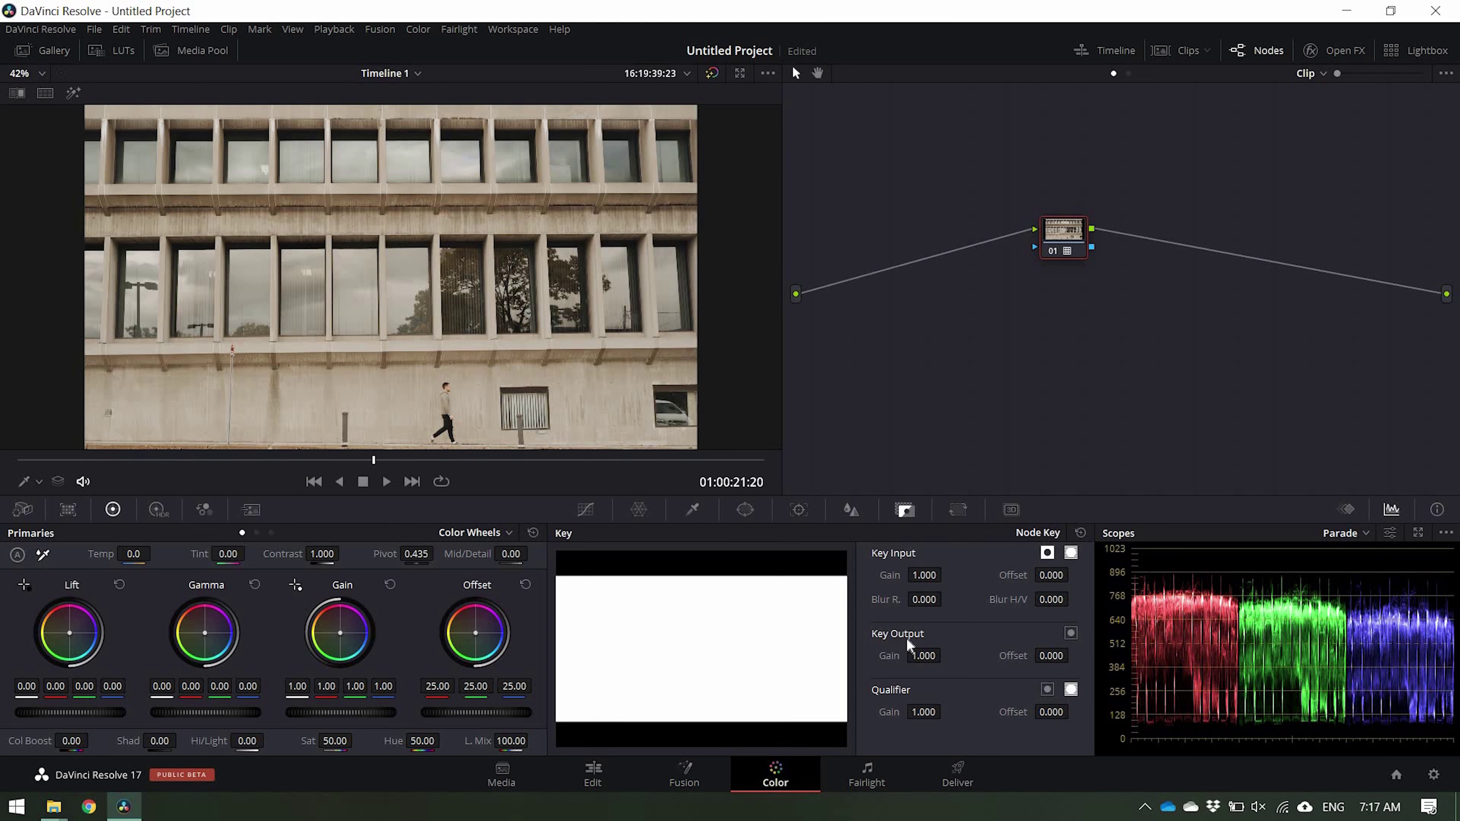
pyautogui.doubleClick(923, 655)
pyautogui.write('0.6')
pyautogui.press('Return')
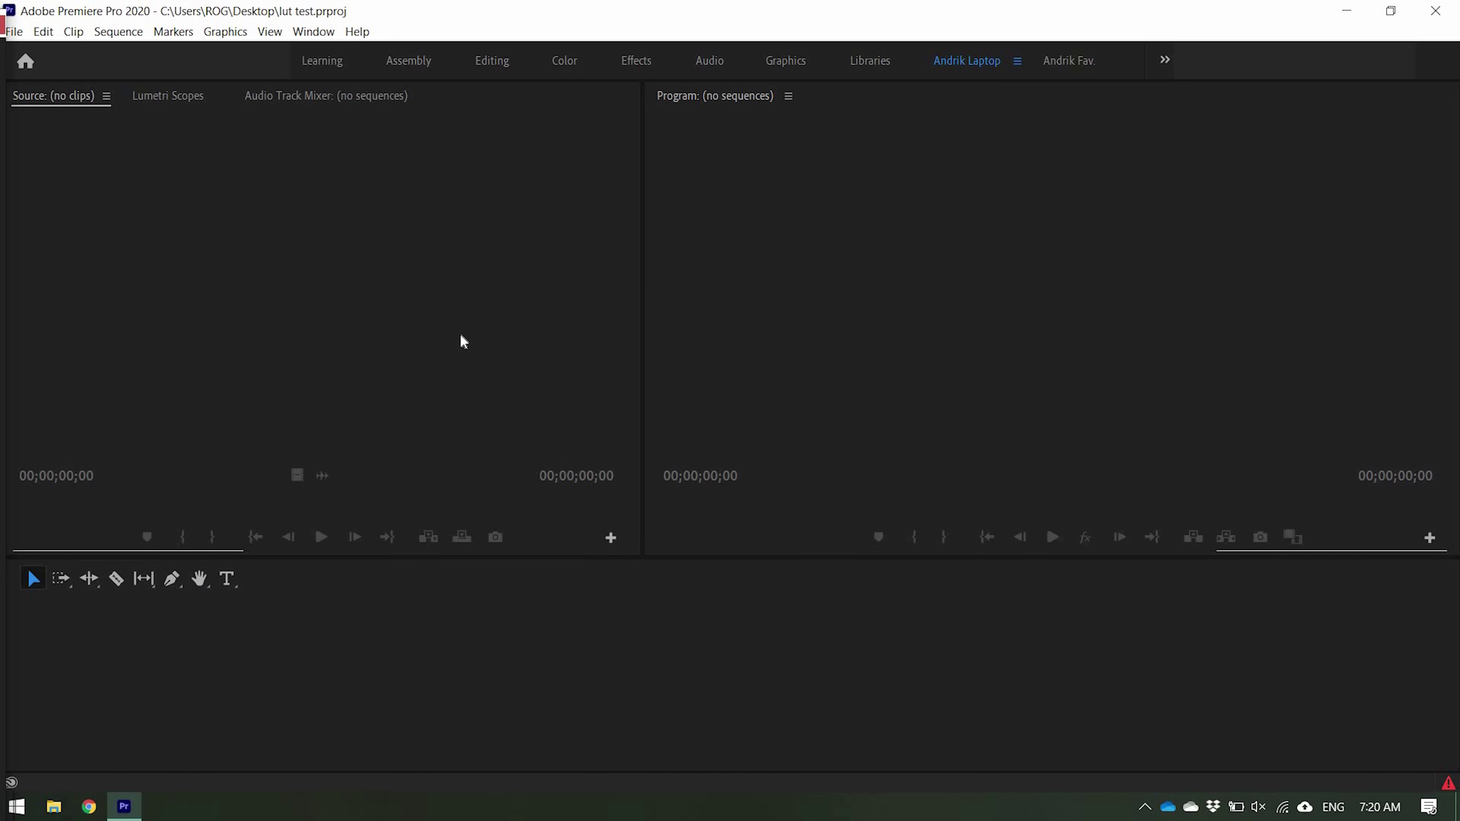
# Switch to the Color workspace and import the C0201.MP4 clip into a C0201 sequence.
pyautogui.click(312, 175)
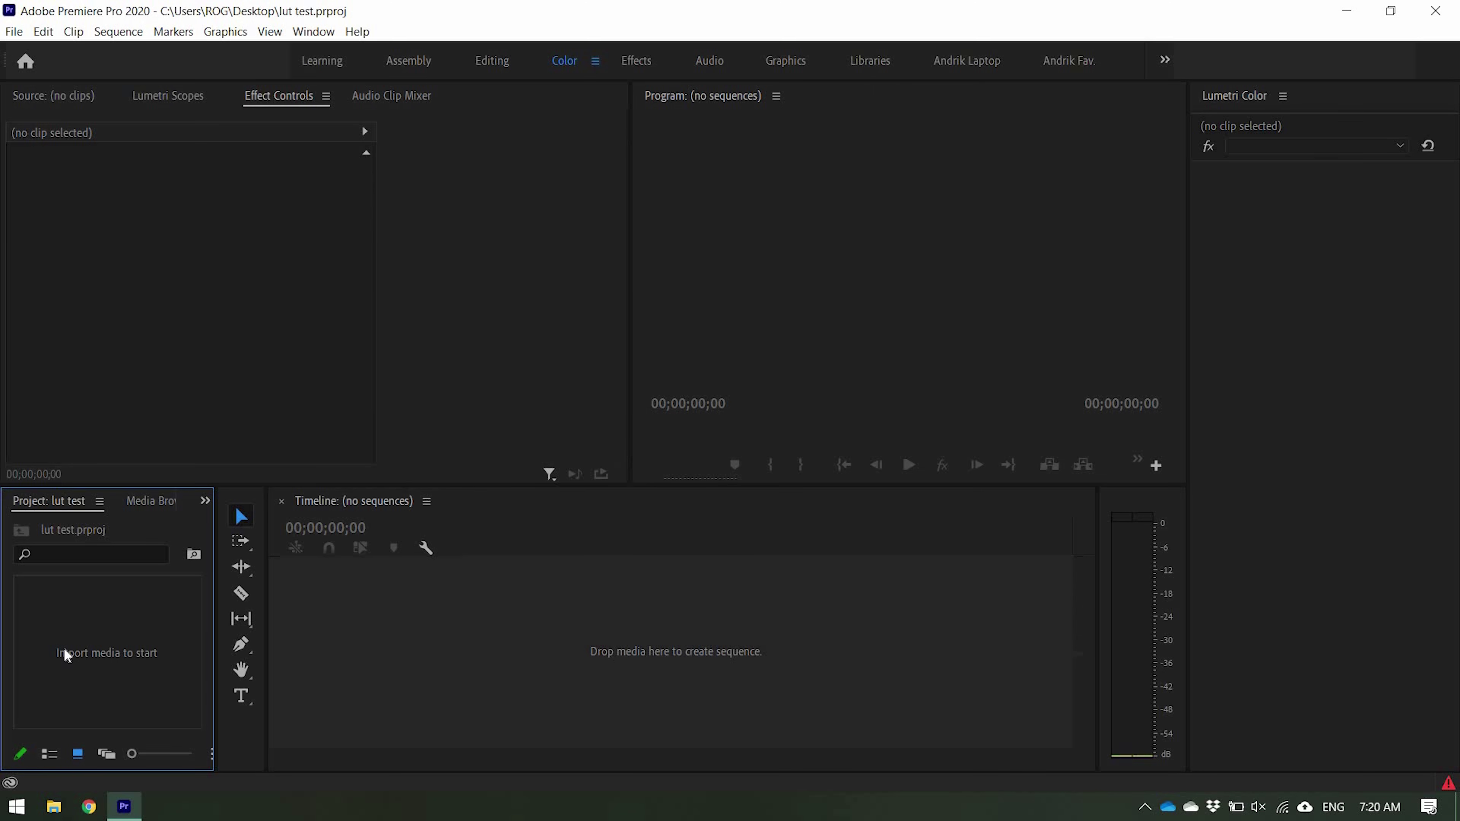
pyautogui.doubleClick(66, 655)
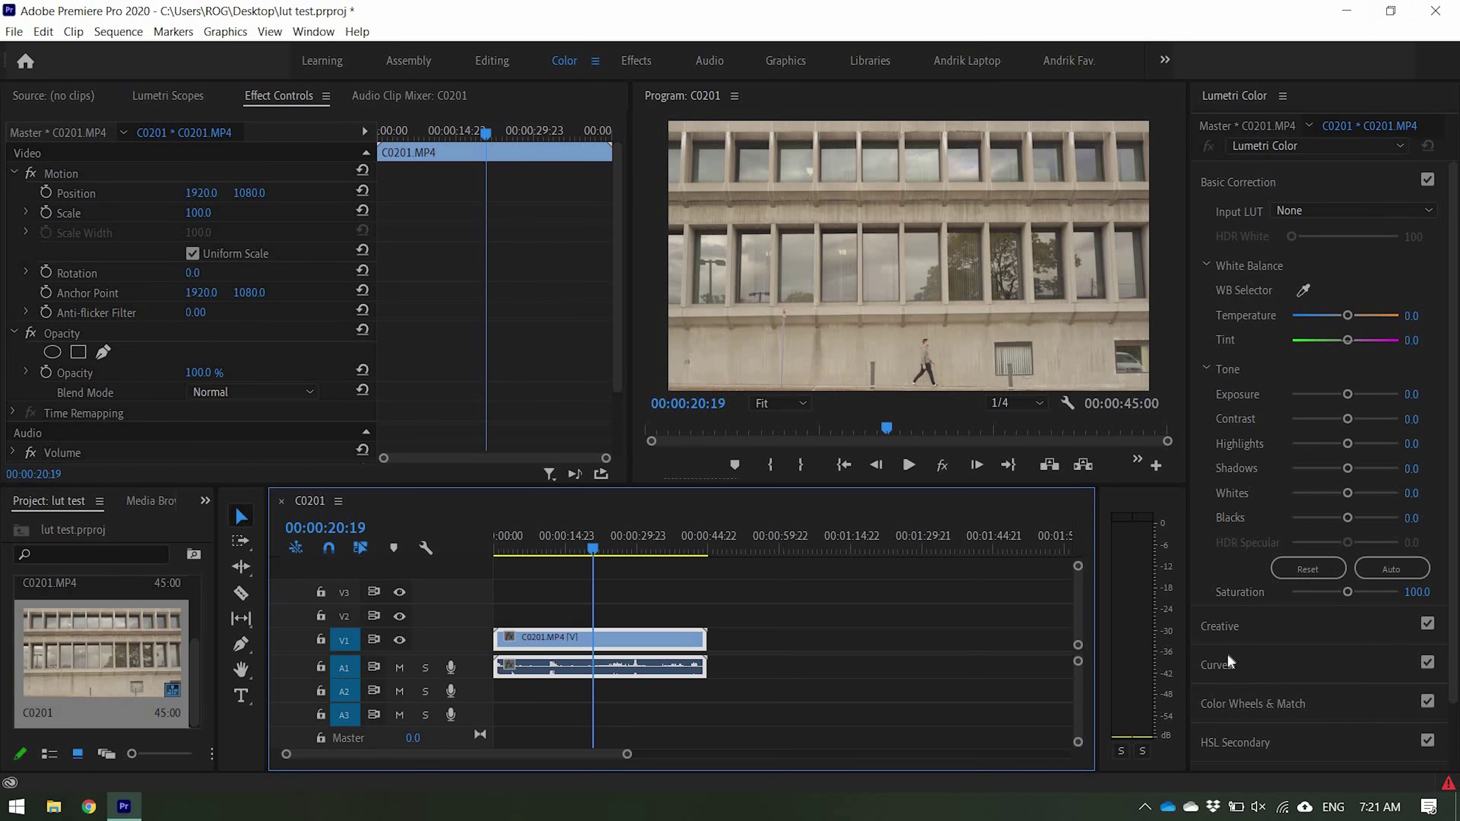
# Load Lut Convert.cube from the Desktop as the clip's Creative look.
pyautogui.click(1240, 632)
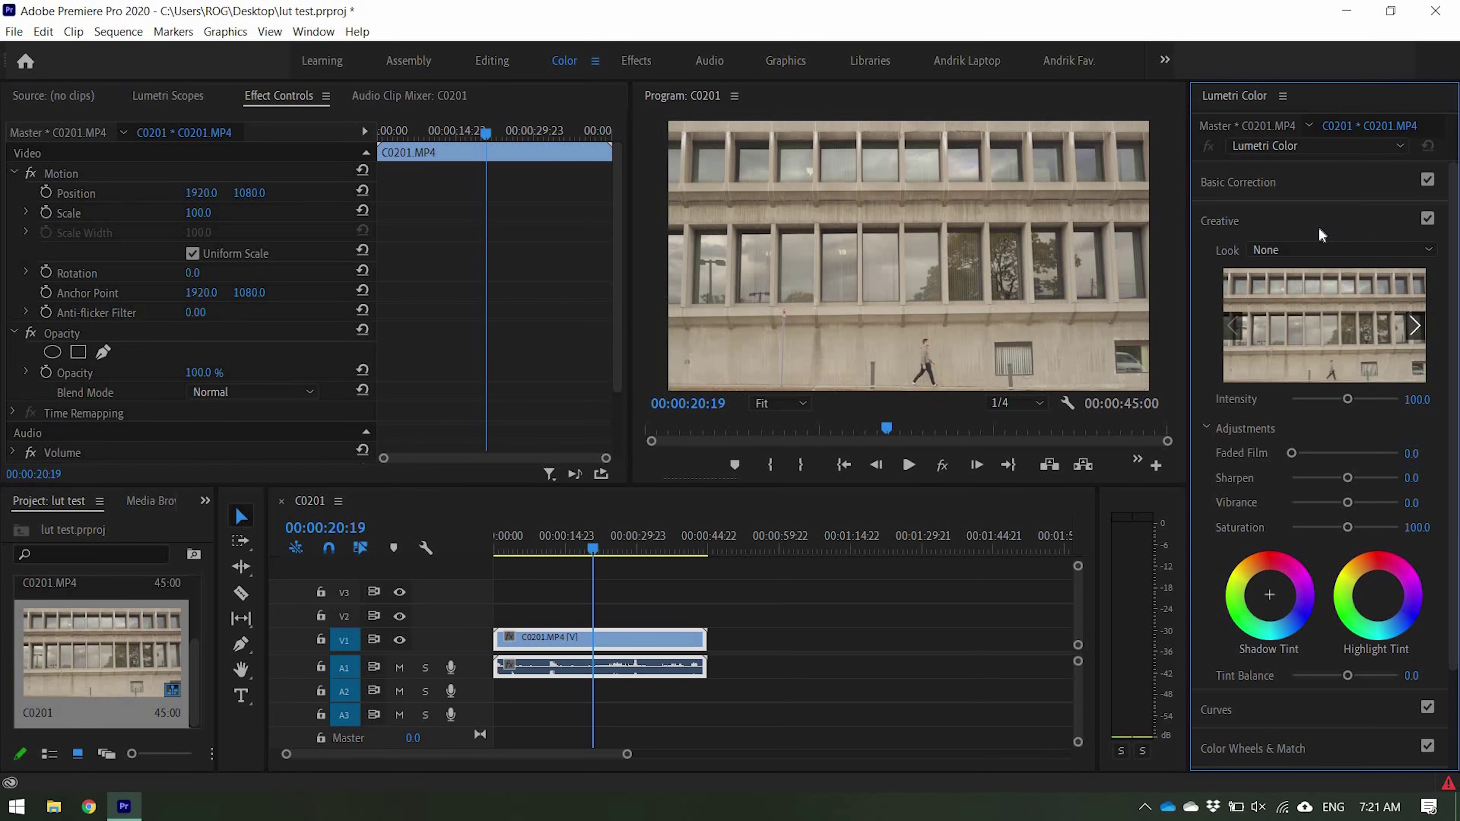
pyautogui.click(1286, 256)
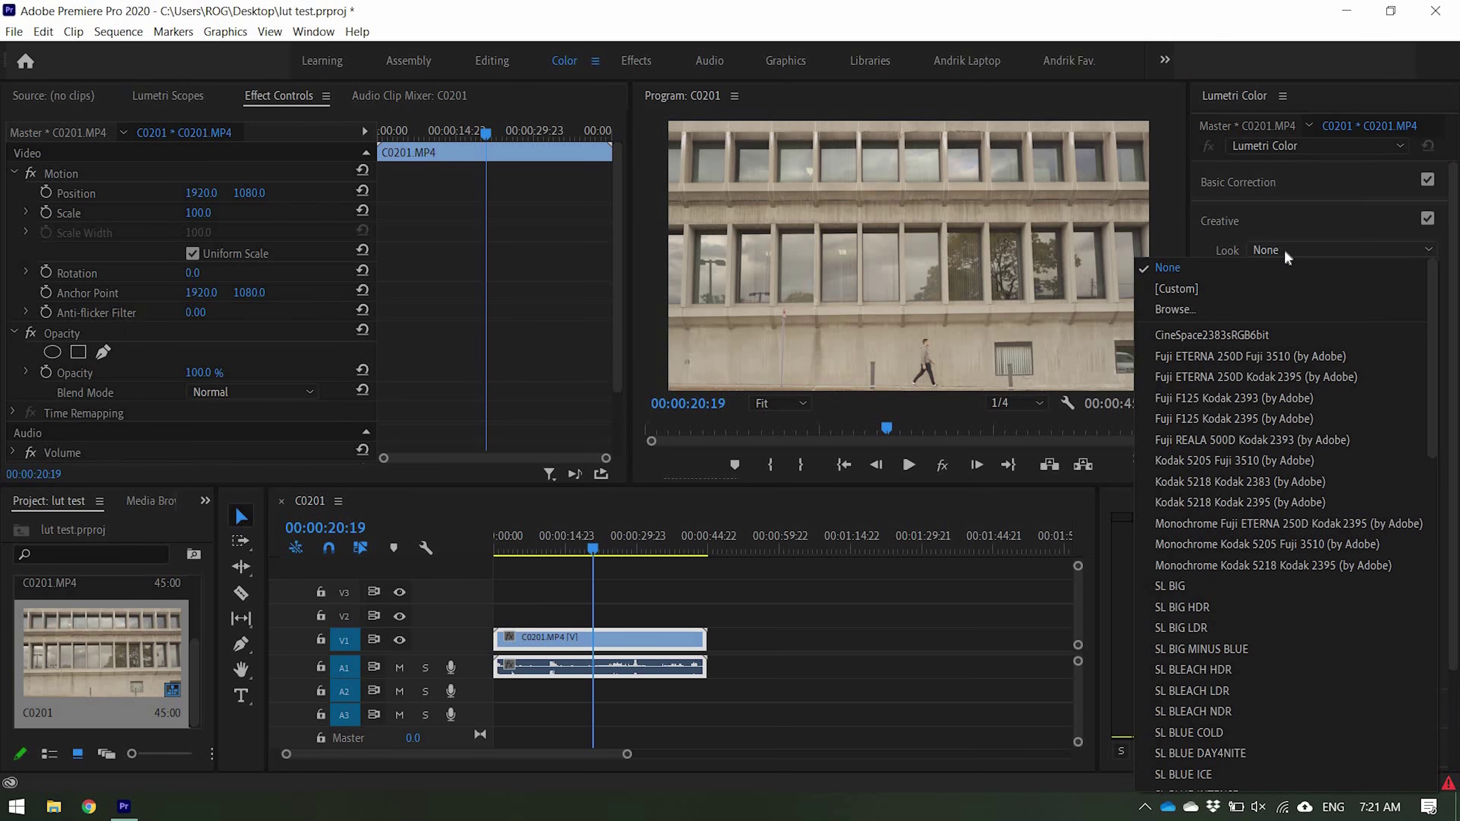
pyautogui.click(1193, 303)
pyautogui.doubleClick(460, 198)
pyautogui.click(210, 182)
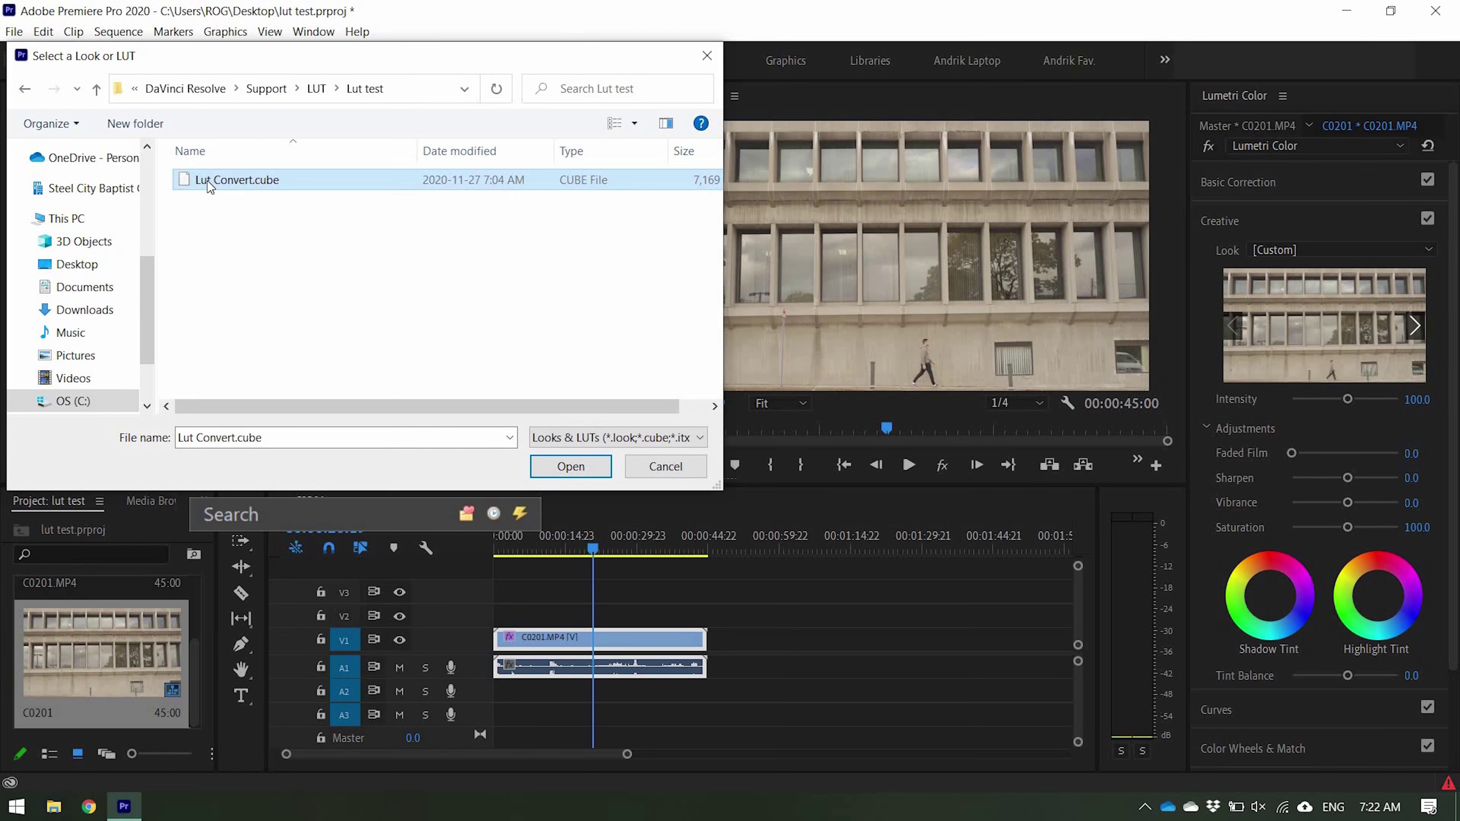
pyautogui.doubleClick(210, 182)
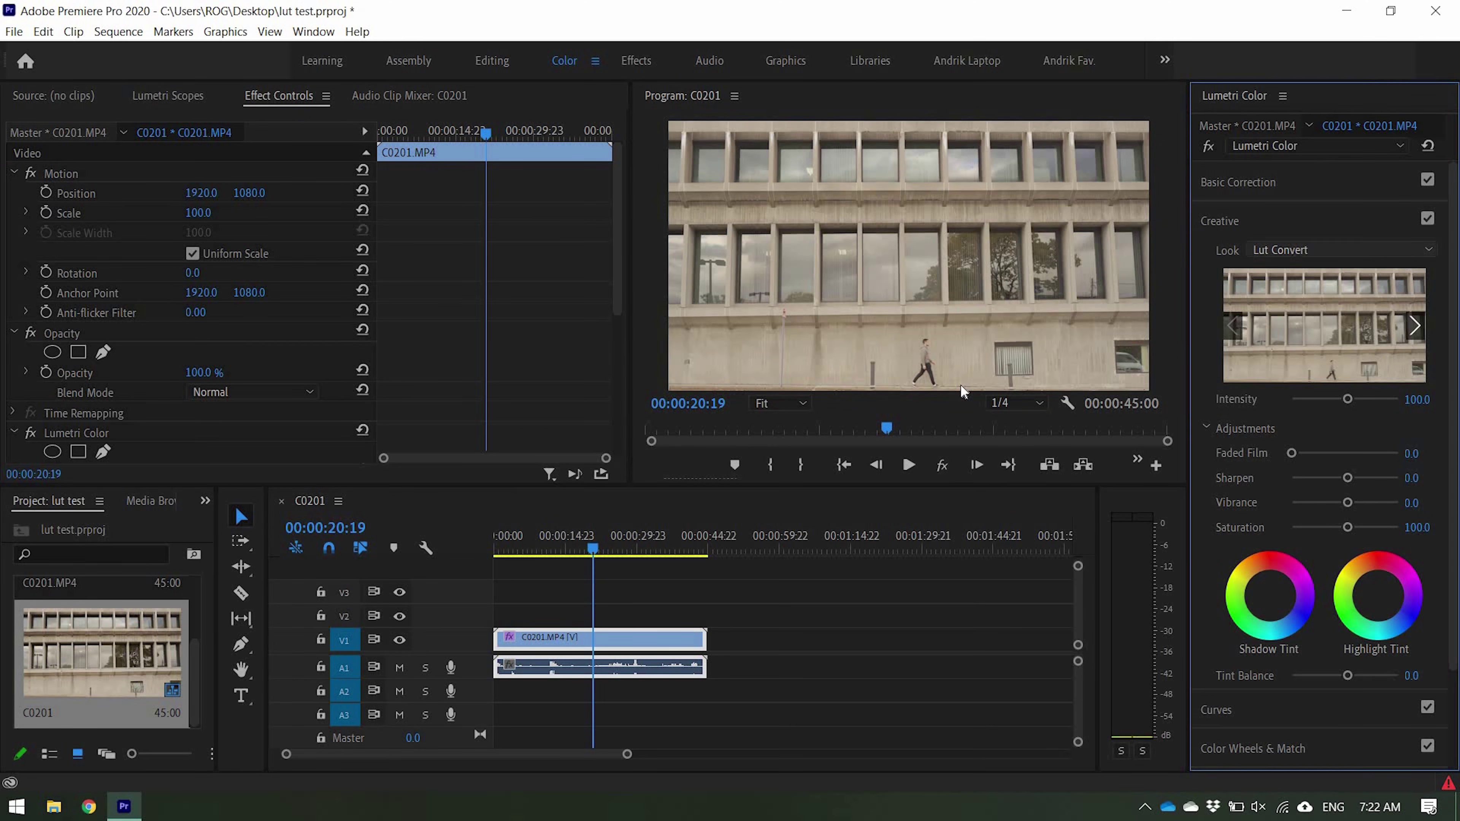
# Compare the look on and off and set its intensity to 60.
pyautogui.click(1427, 218)
pyautogui.click(1427, 218)
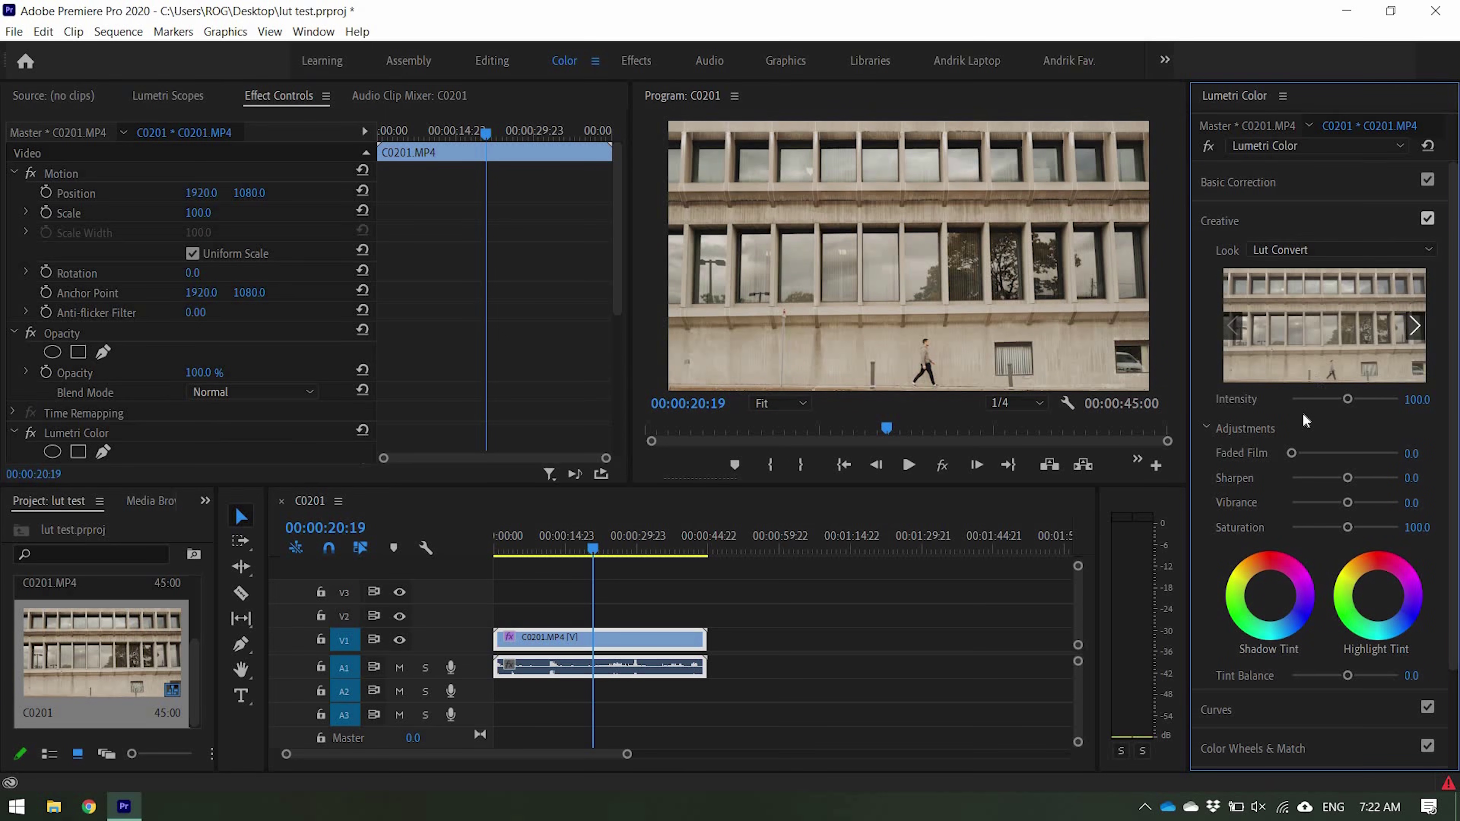
pyautogui.click(1423, 399)
pyautogui.write('60')
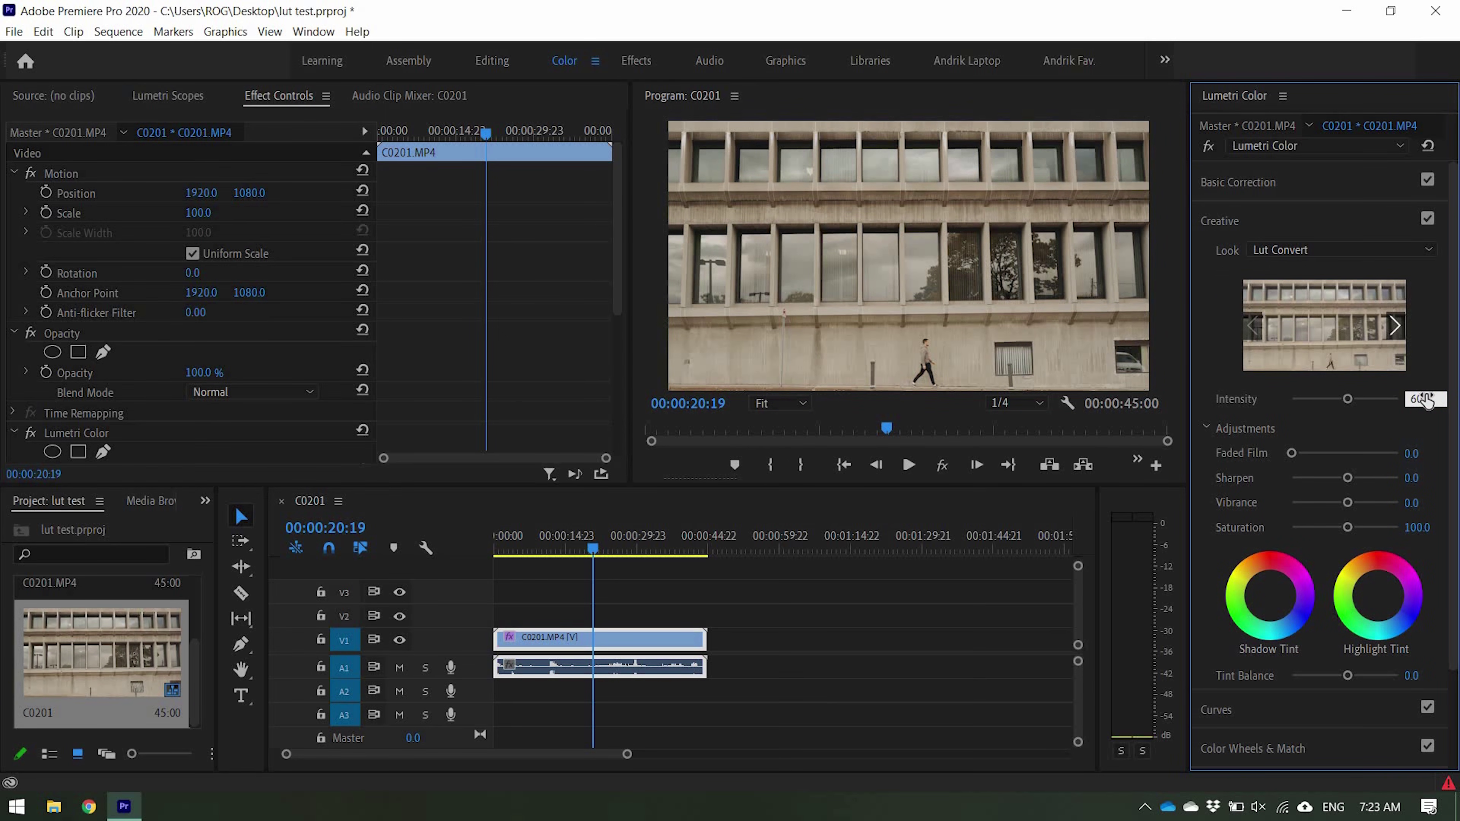
pyautogui.press('Return')
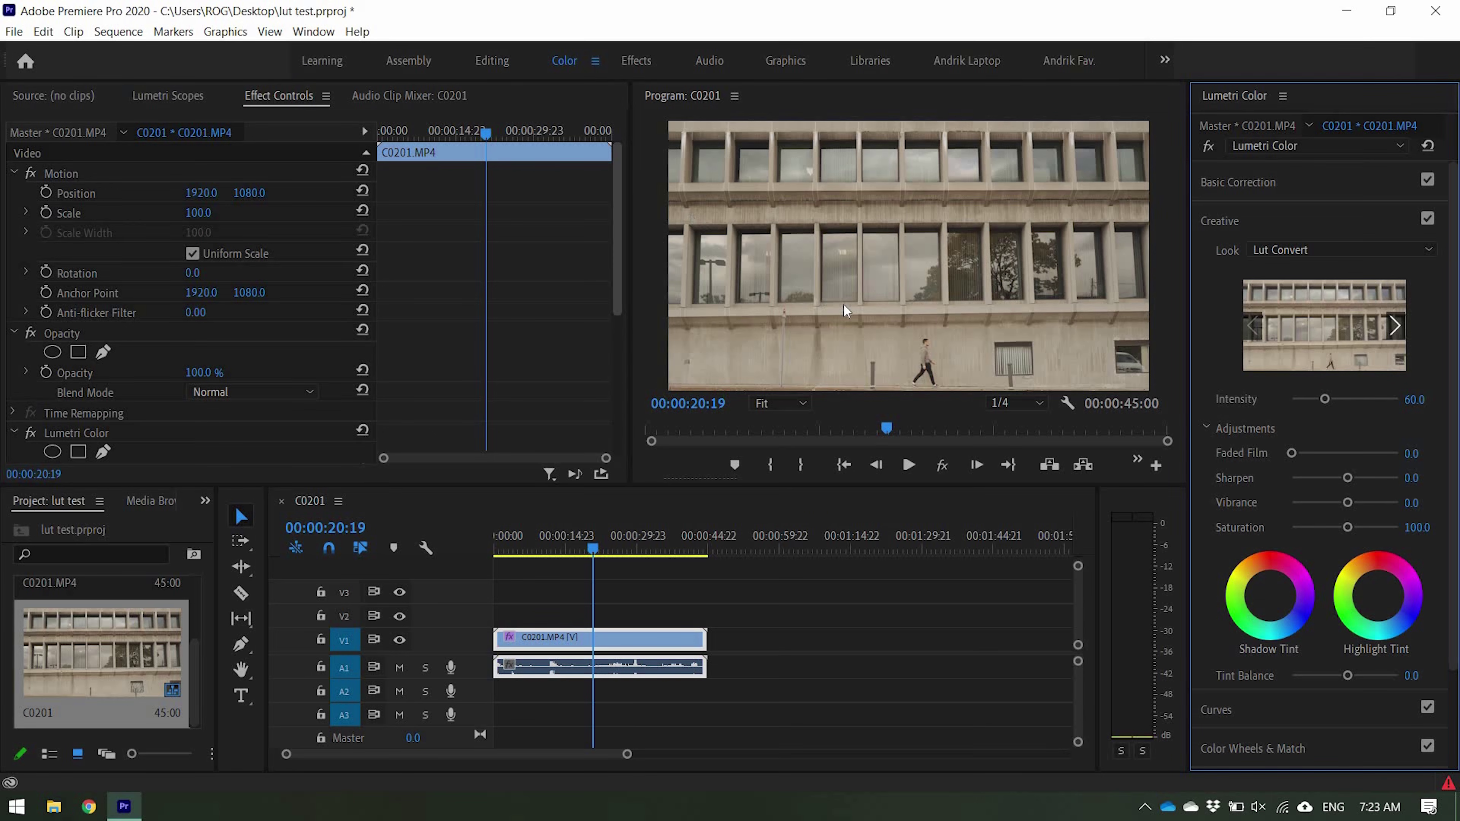
pyautogui.press('`')
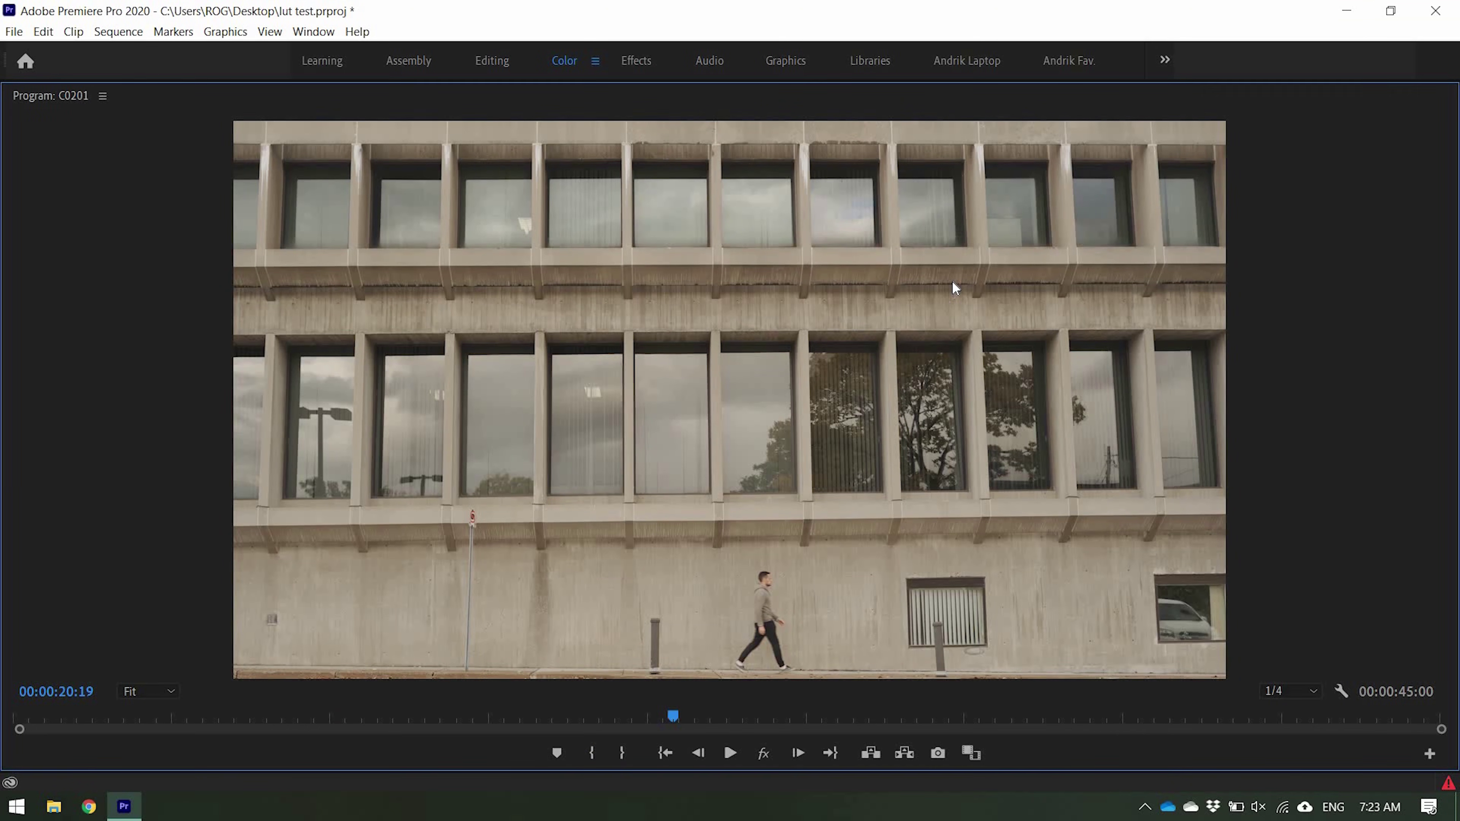
pyautogui.press('`')
# Reset Basic Correction tone, then set Contrast -27.4, Highlights -4.4, Shadows -22.1.
pyautogui.click(1236, 182)
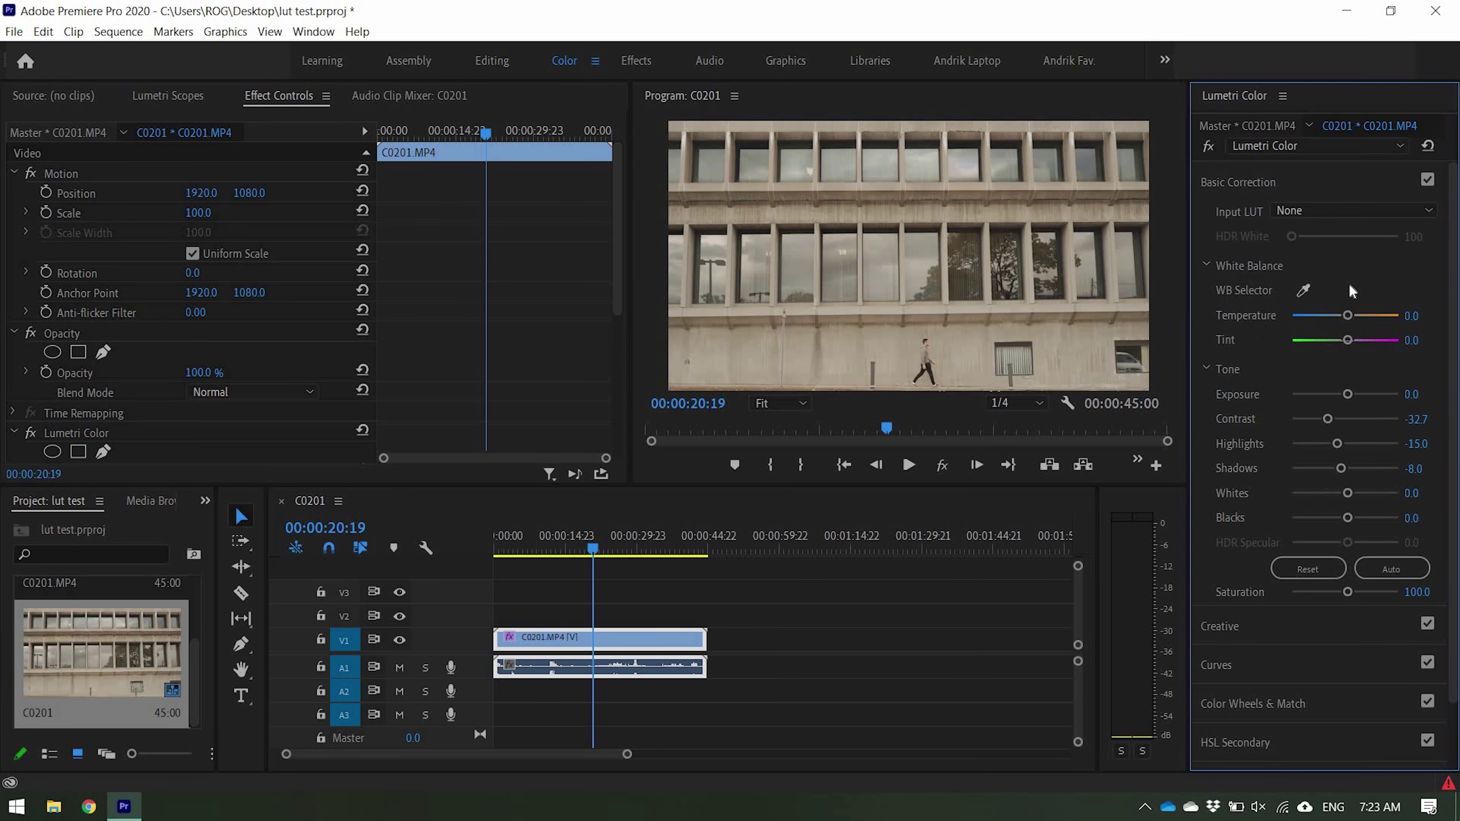
pyautogui.click(1311, 564)
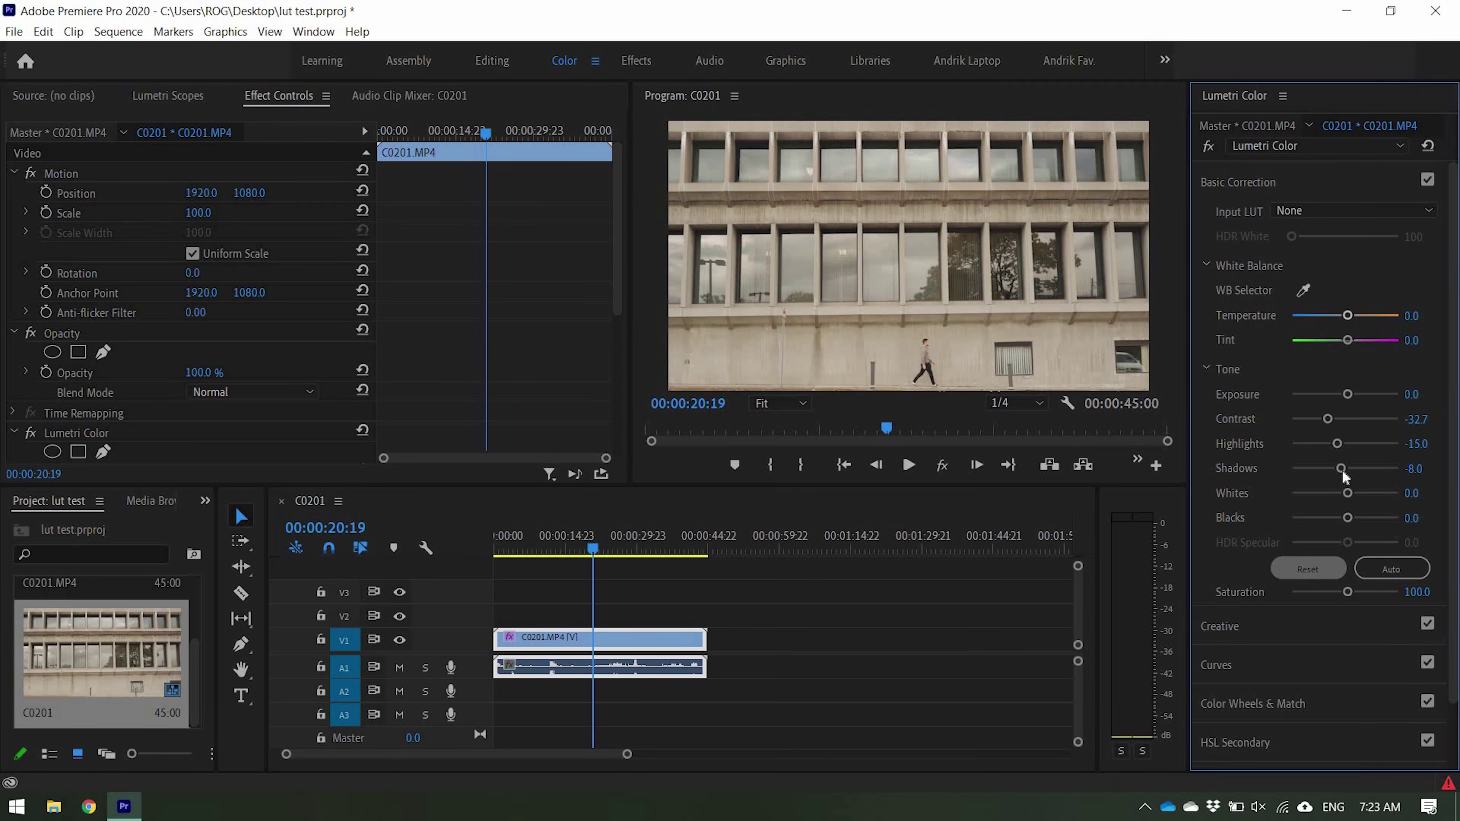
pyautogui.moveTo(1347, 443); pyautogui.dragTo(1331, 419)
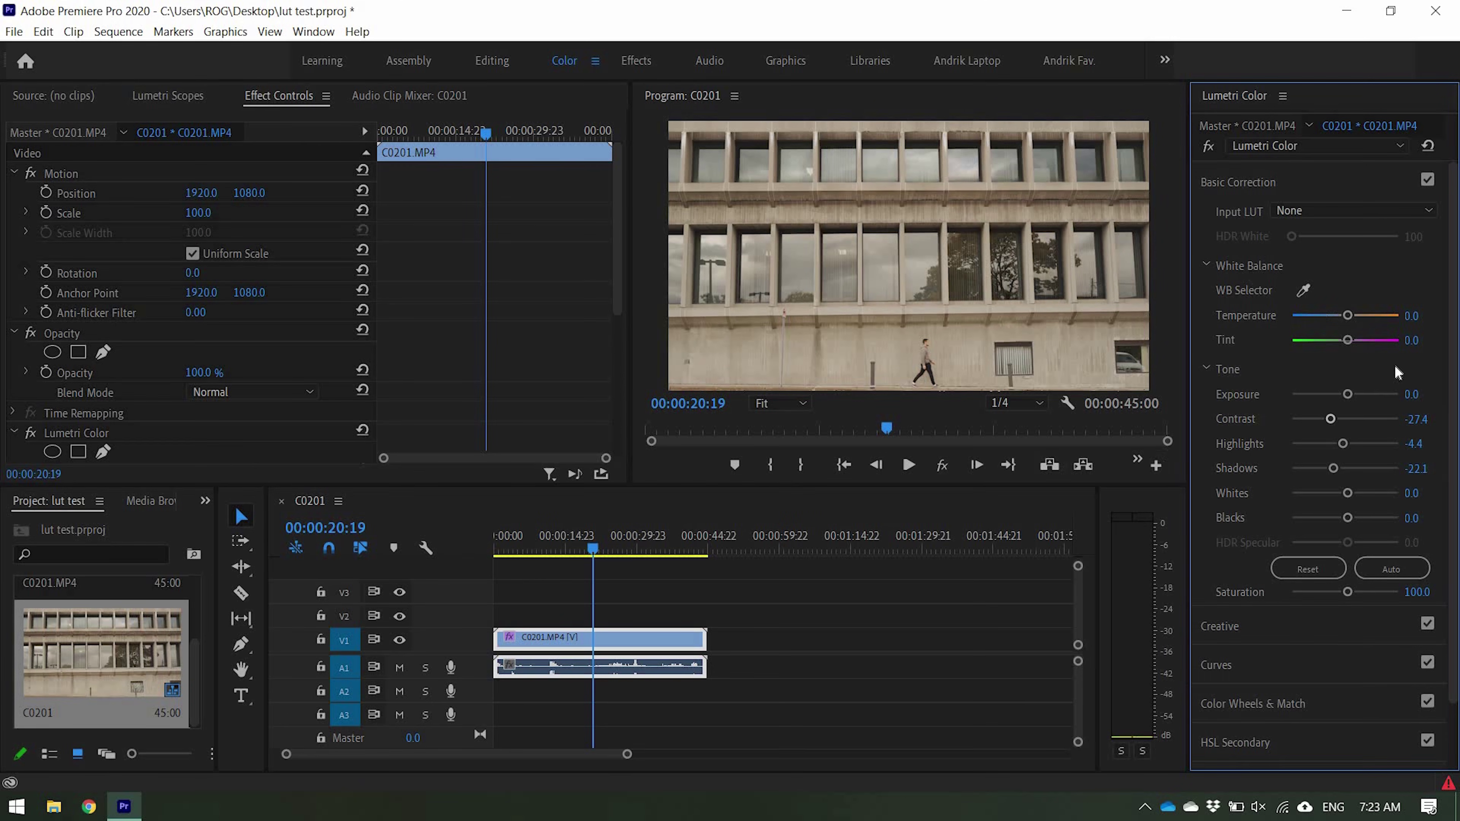